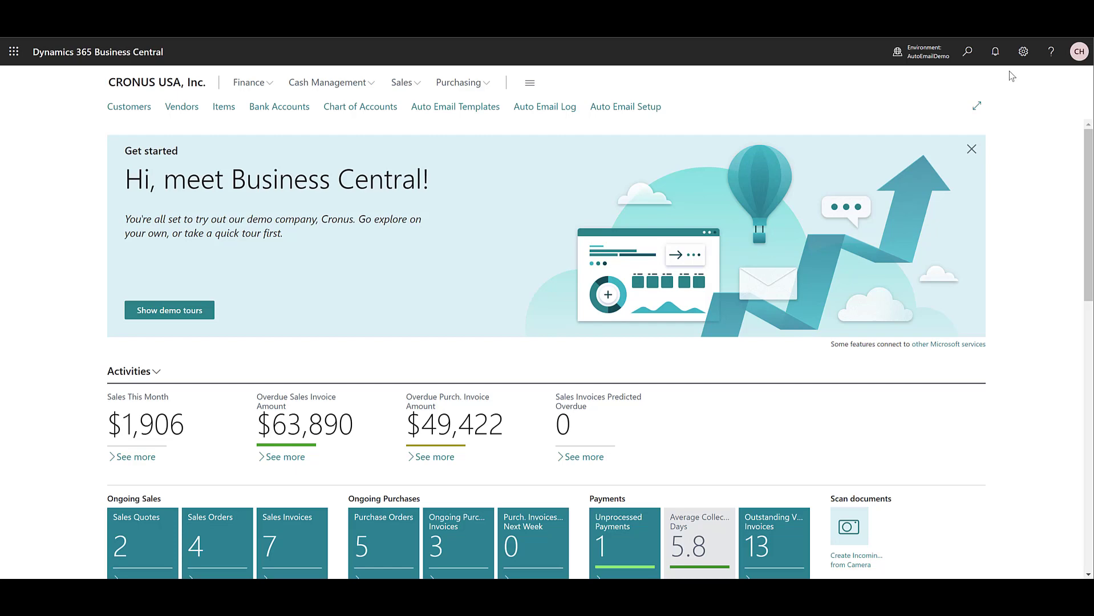
Open the Email Accounts page and review the email scenarios assigned to the Current User and SimCrest Accounting accounts.
click(968, 53)
text(email )
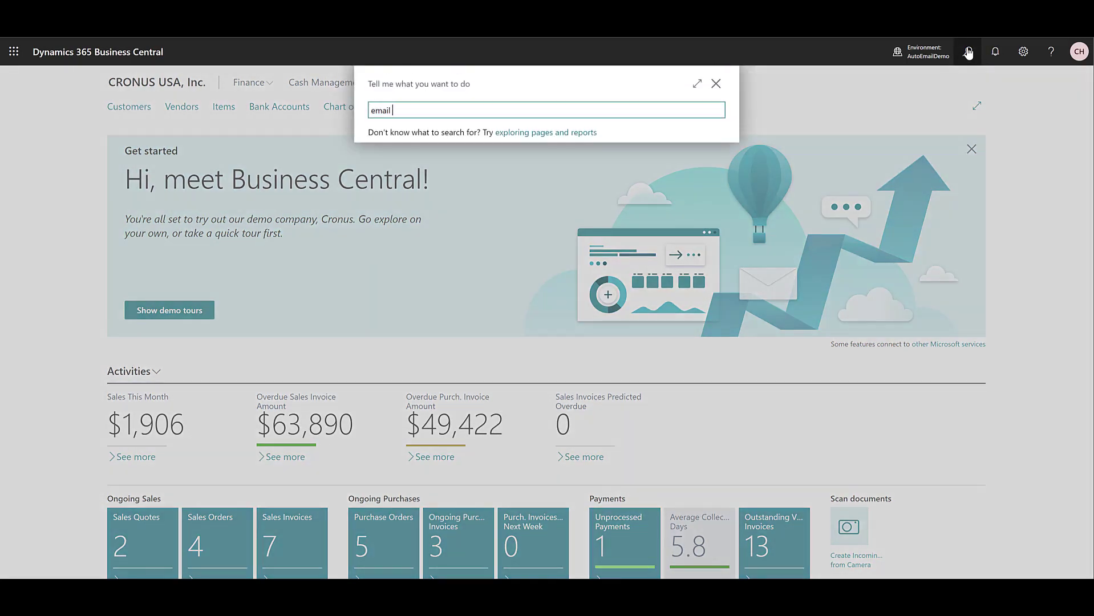
text(accounts)
click(475, 166)
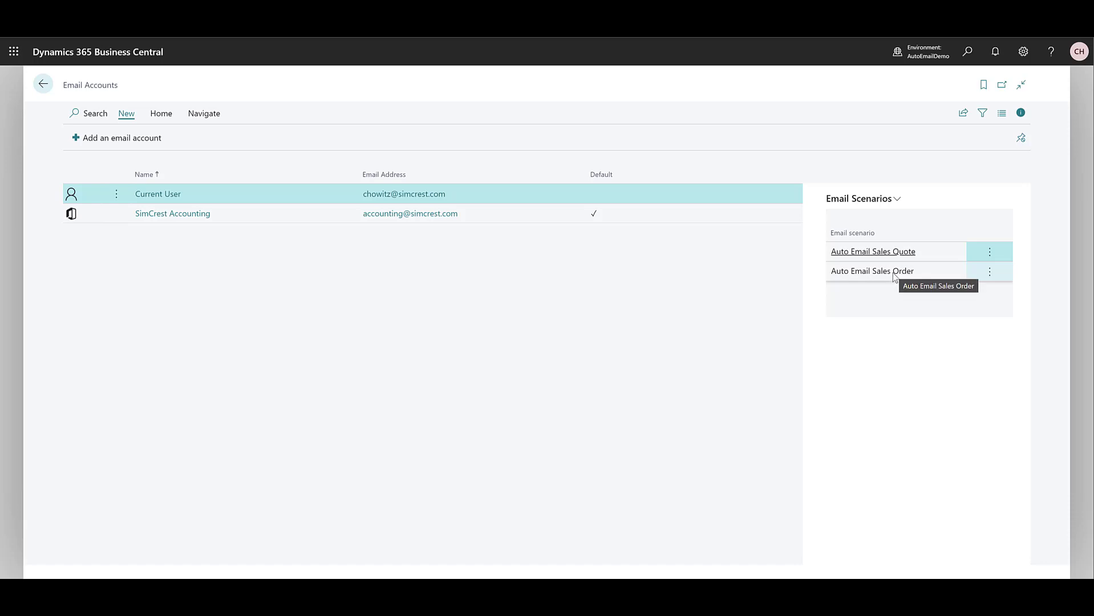
click(275, 214)
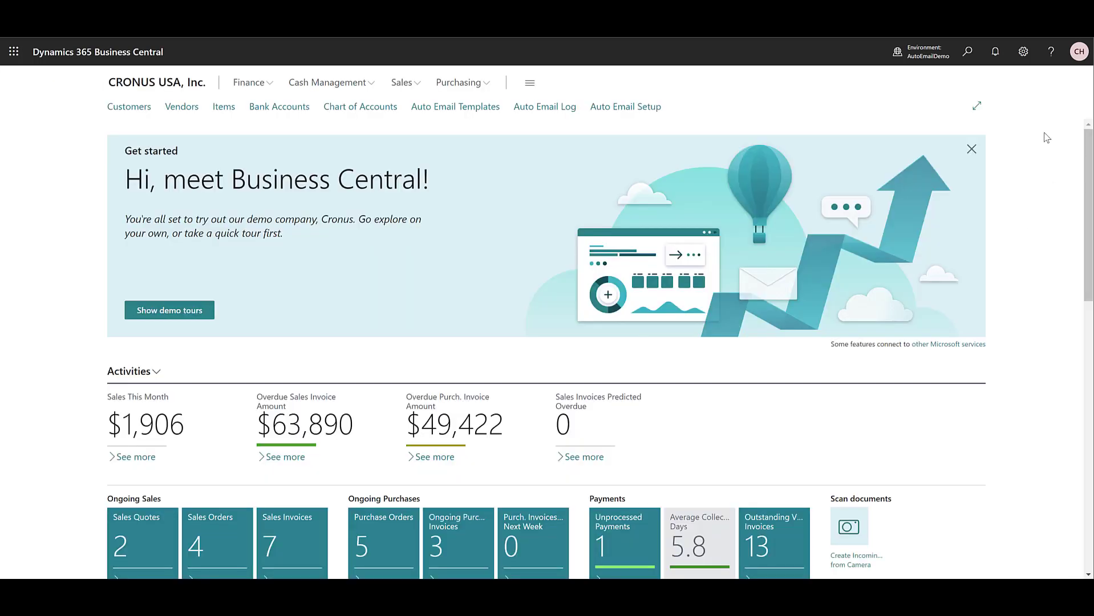
Set the status of the SIMC AEM Job Queue Monitor entry in Job Queue Entries to Ready.
click(968, 55)
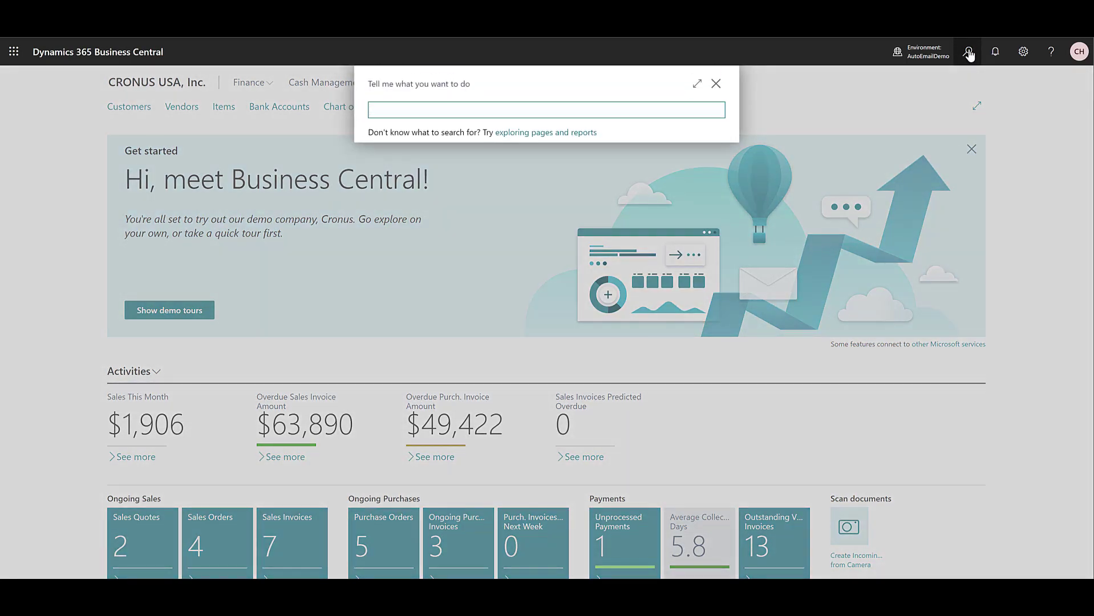
text(job queue)
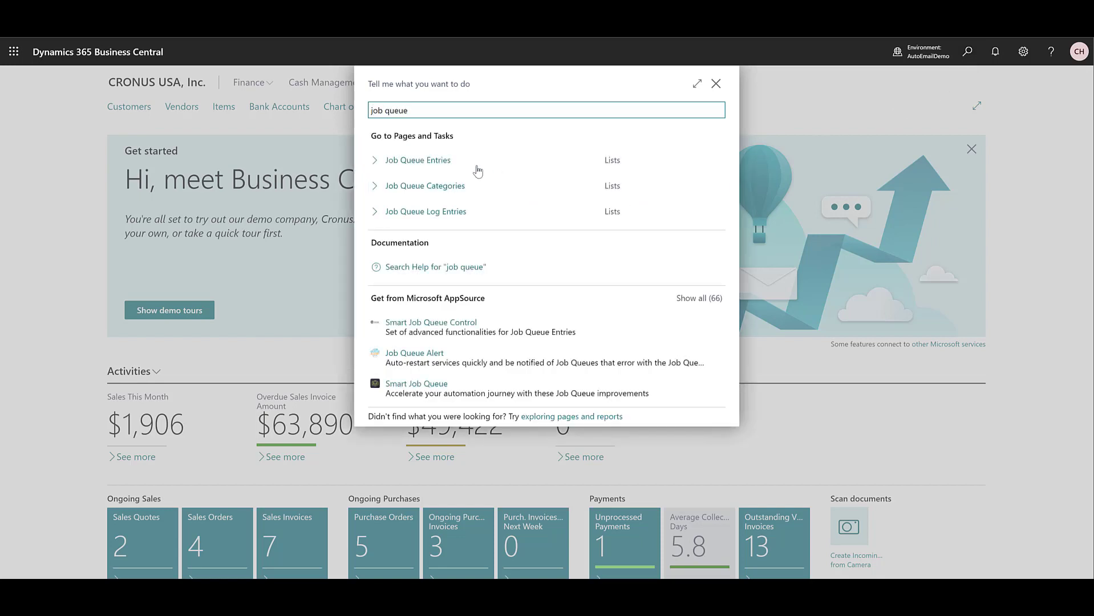
click(443, 162)
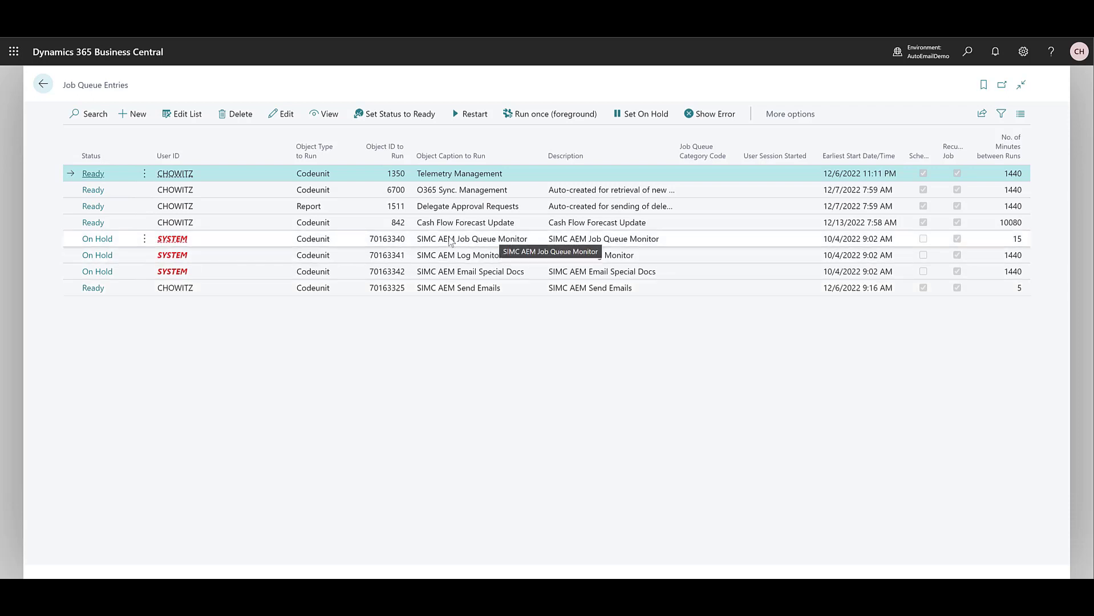
click(479, 242)
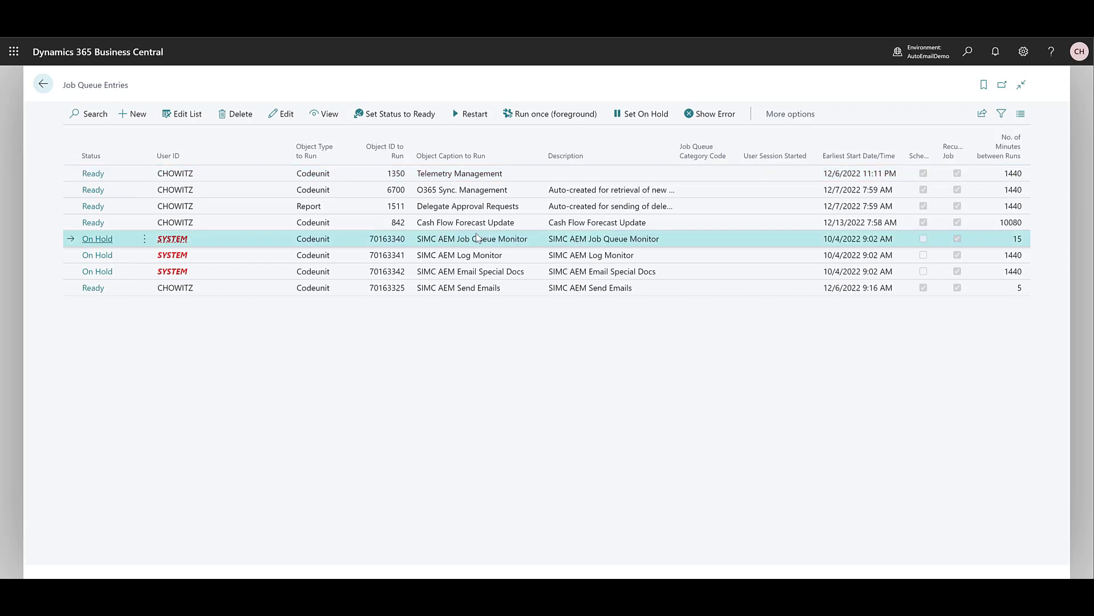
click(386, 115)
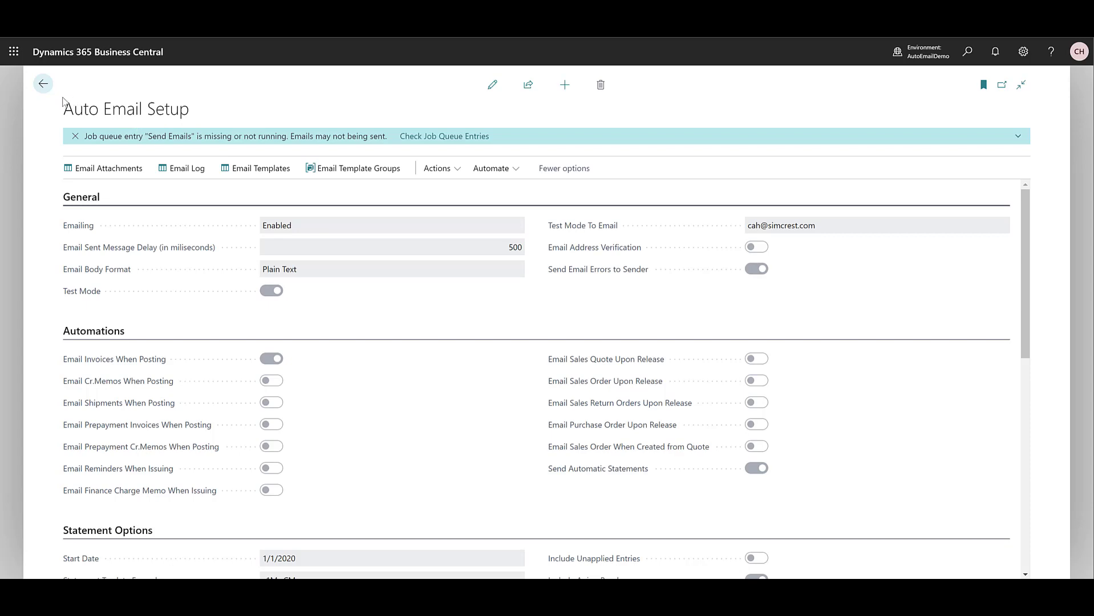
Auto-email the collection and open sales documents from the Alpine Ski House customer card.
click(44, 84)
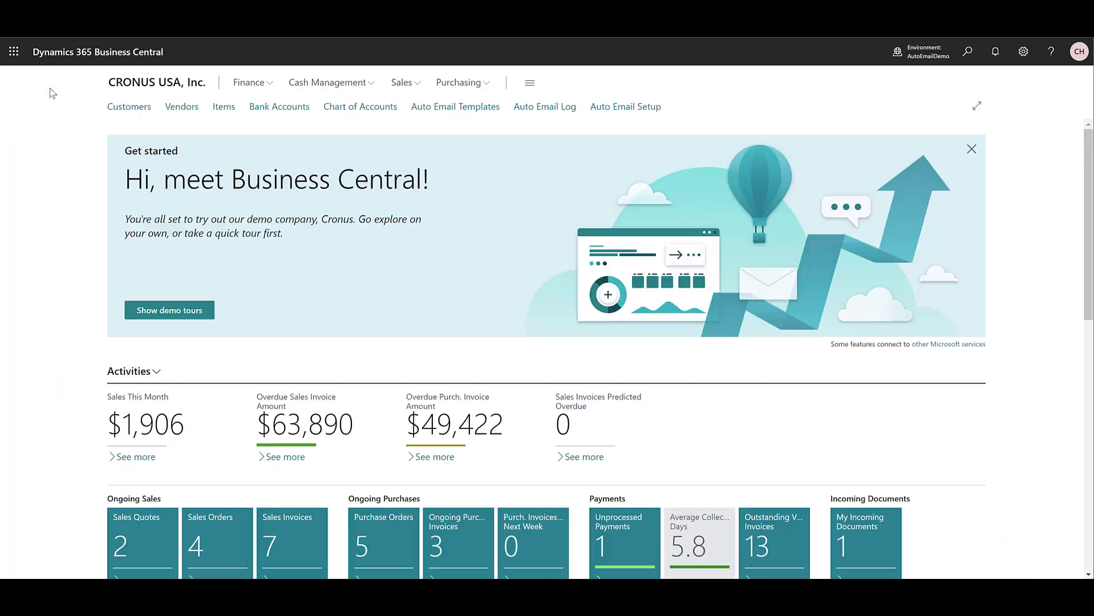
click(146, 110)
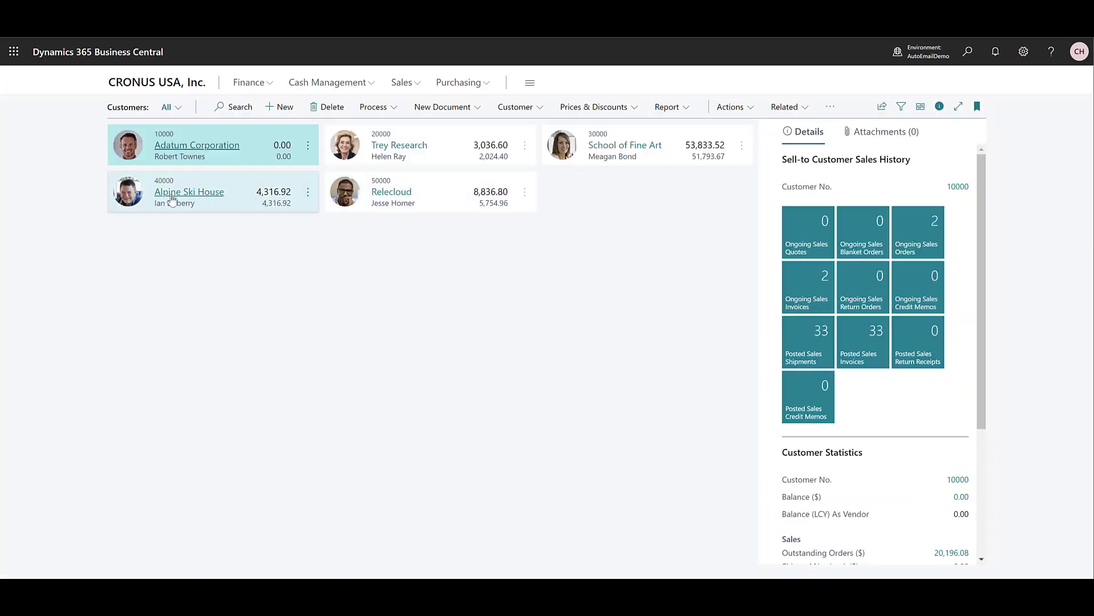
click(177, 192)
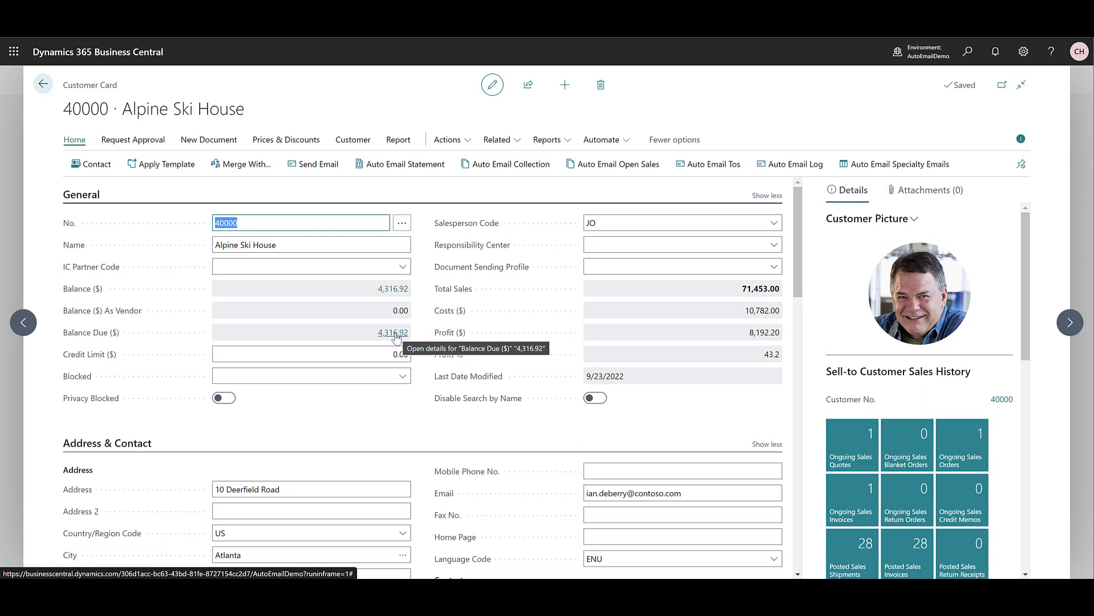
click(499, 168)
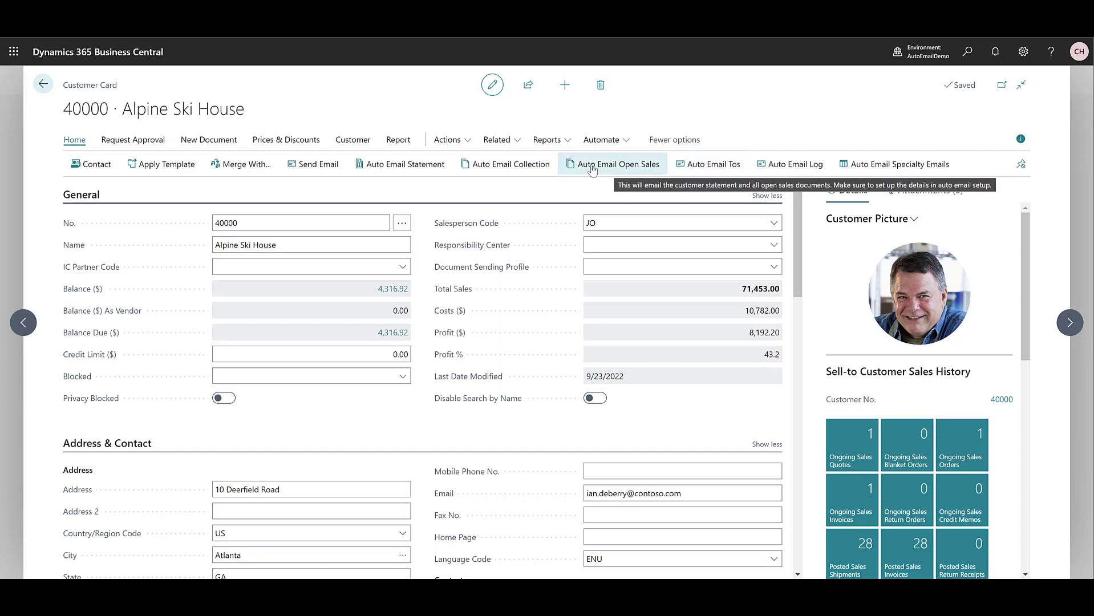
click(635, 166)
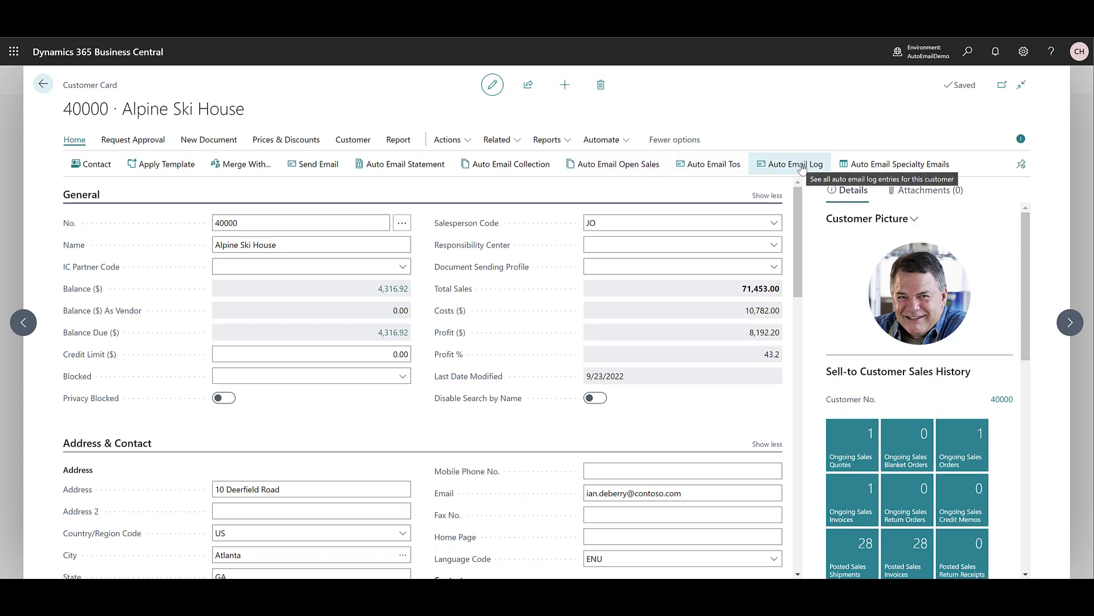
Examine the Open Sales entry for Alpine Ski House in the full Auto Email Log and return to the customer card.
click(968, 51)
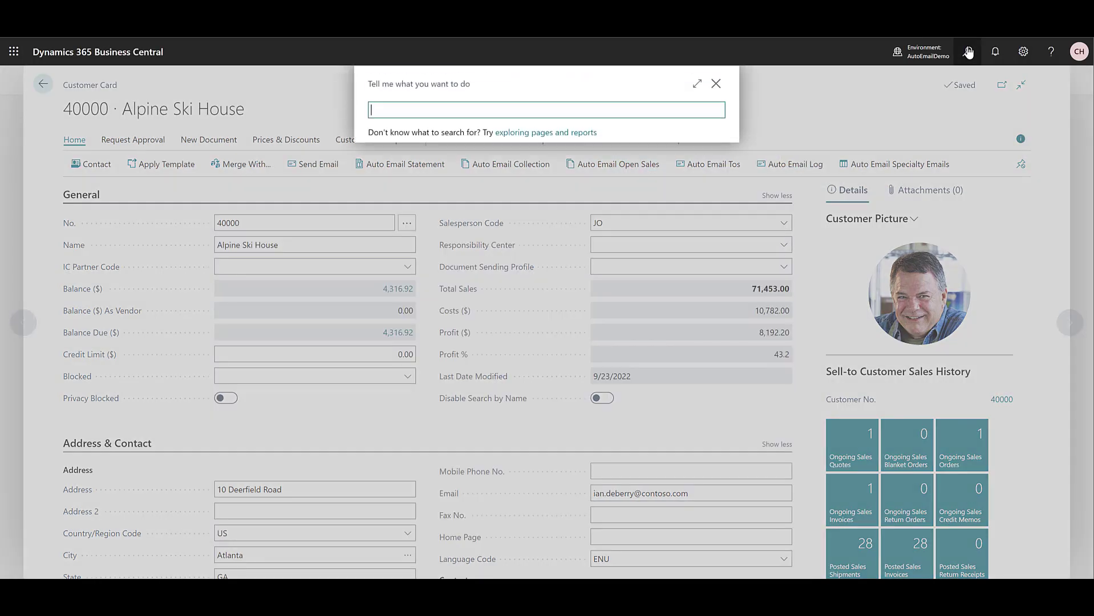
text(auto email log)
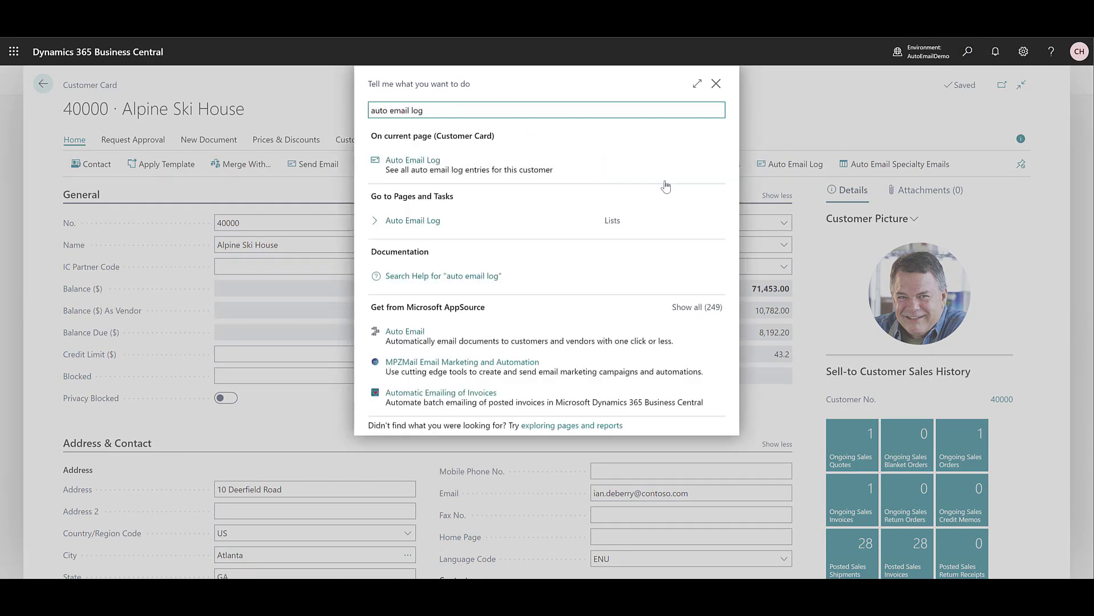
click(419, 223)
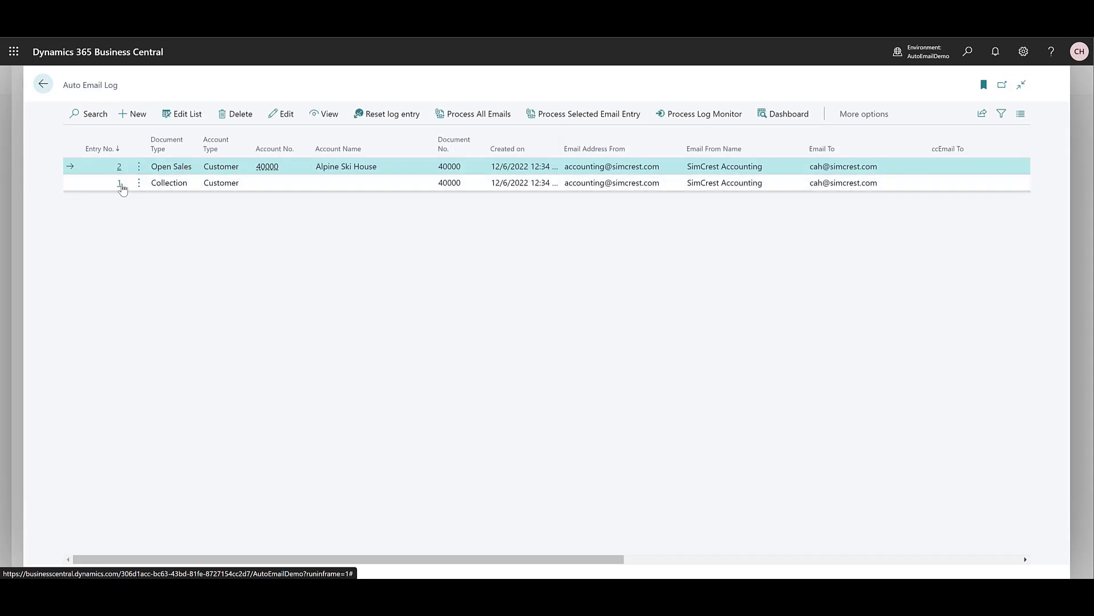
click(120, 168)
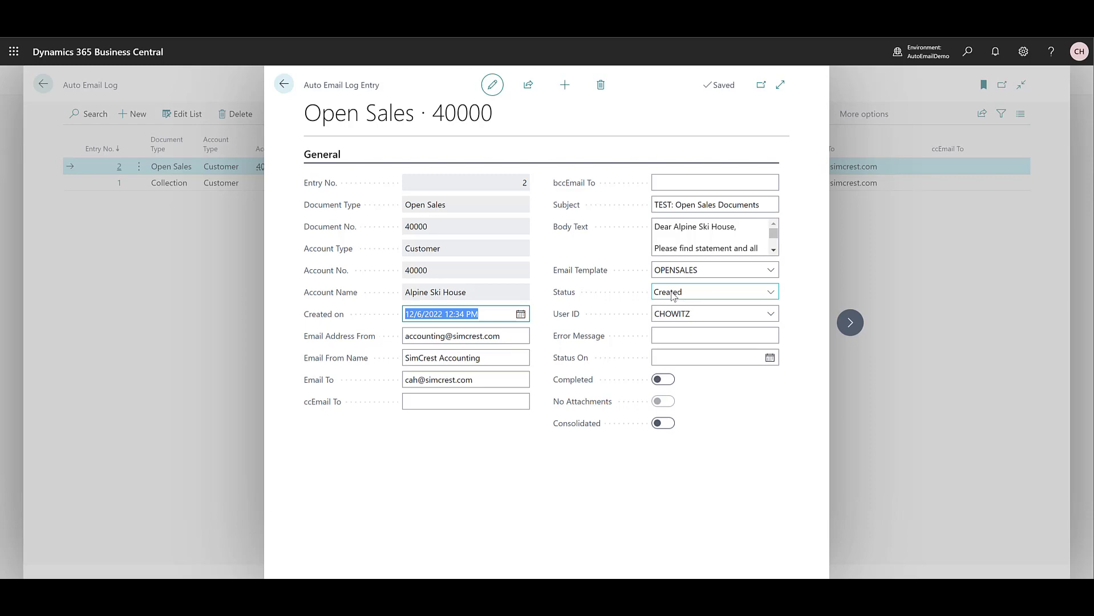
key(Escape)
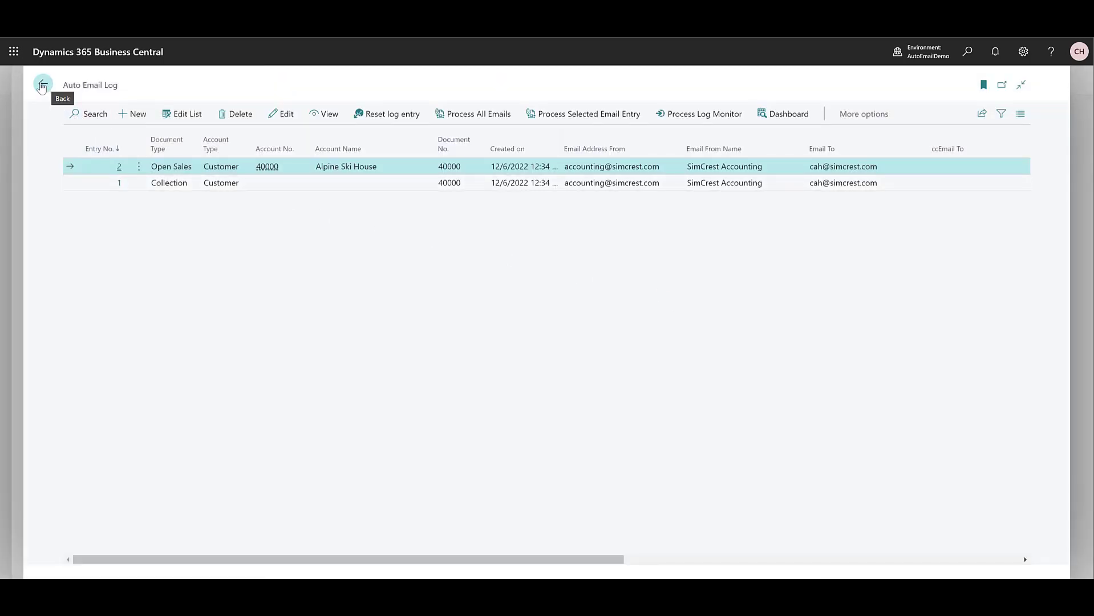
click(43, 86)
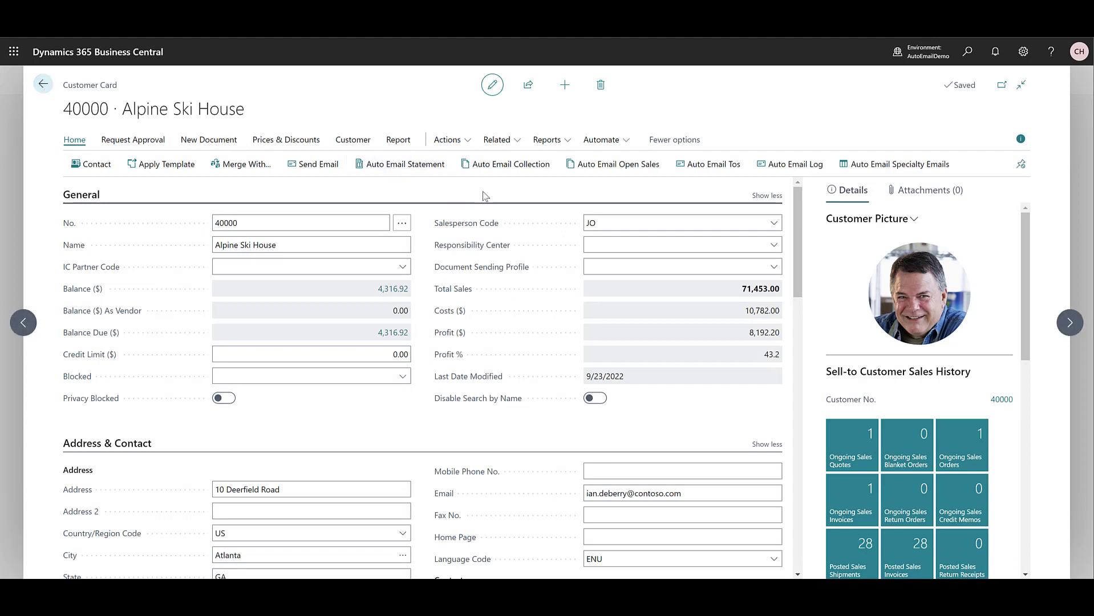
Auto-email the ongoing sales quote of Alpine Ski House and return to the customer card.
click(859, 465)
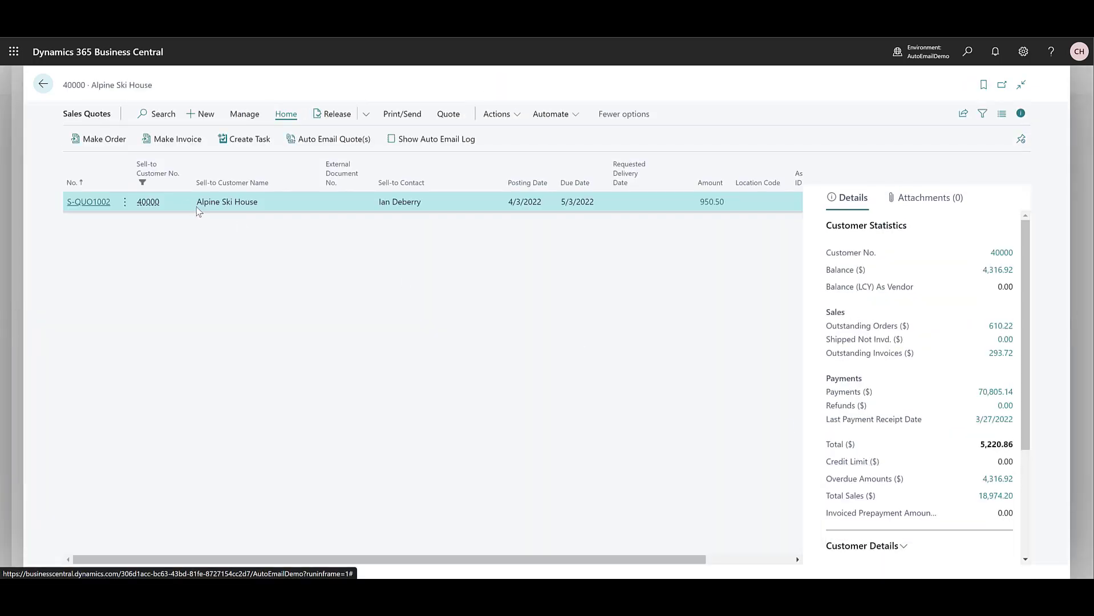
click(307, 142)
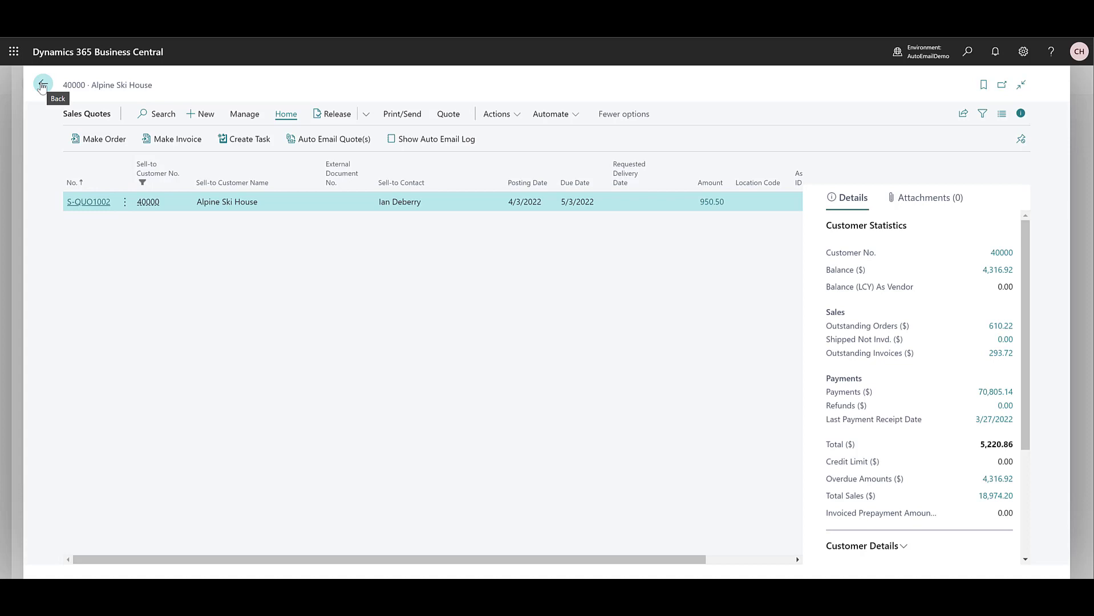
click(43, 85)
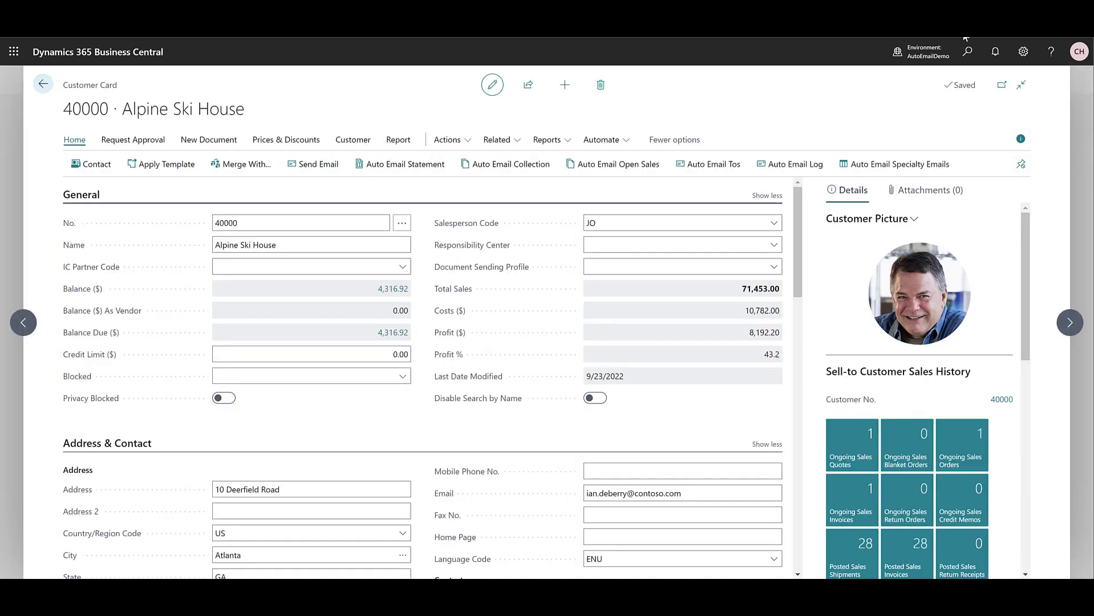
Open the SALESQUOTE template in Auto Email Templates to check its Email from User setting.
click(968, 52)
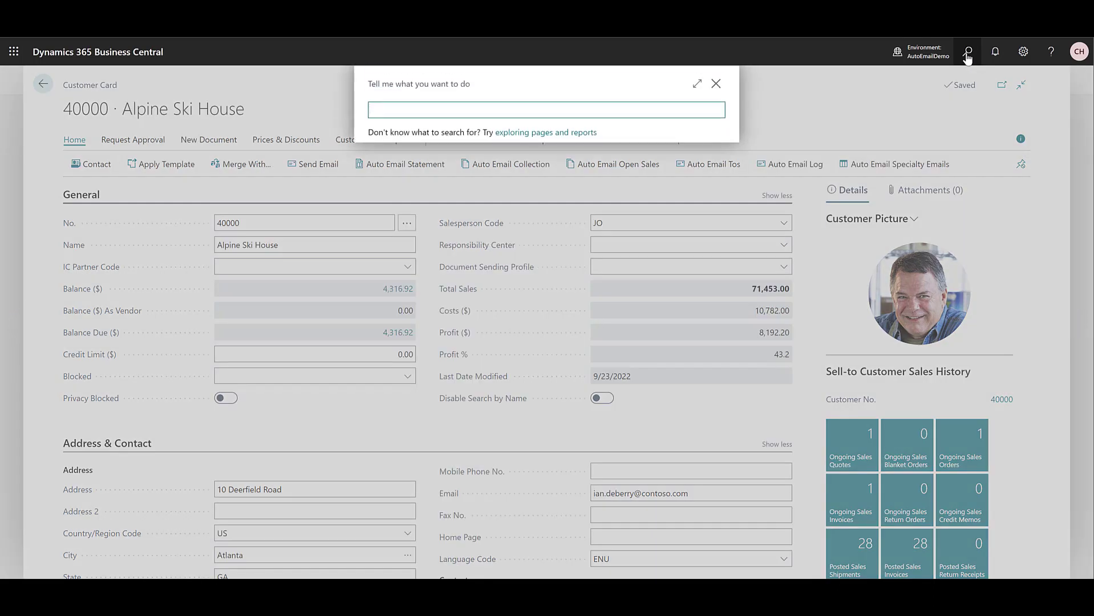
text(email template)
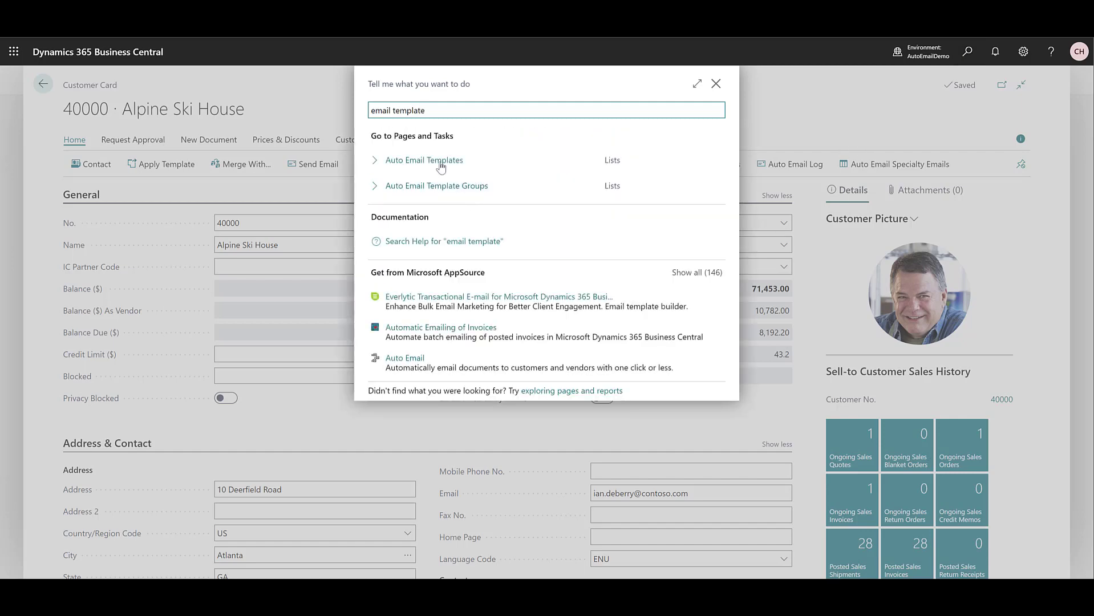
click(441, 164)
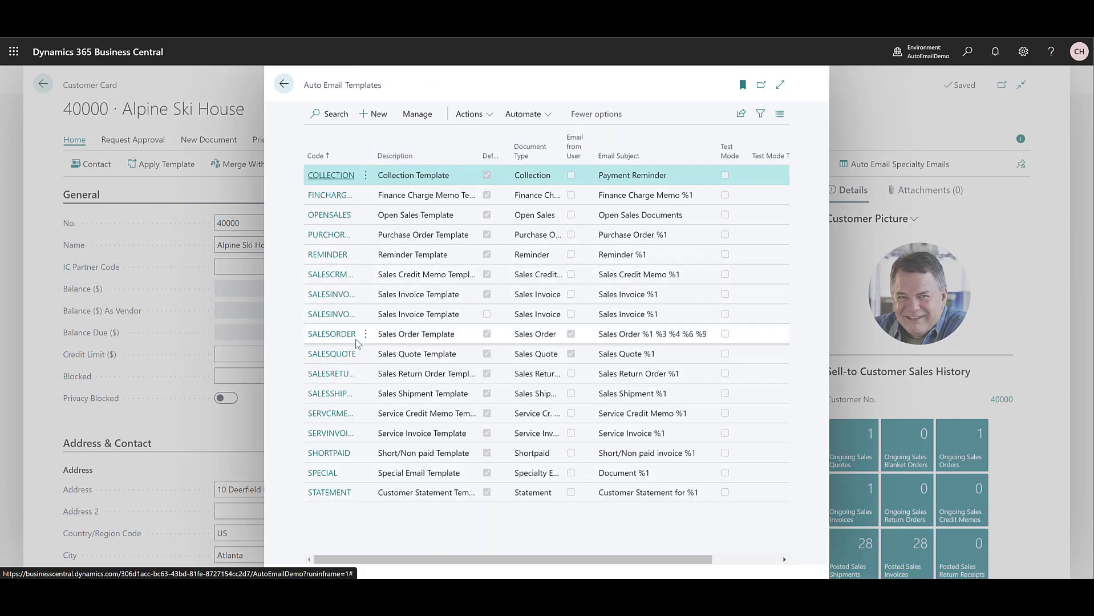
click(328, 355)
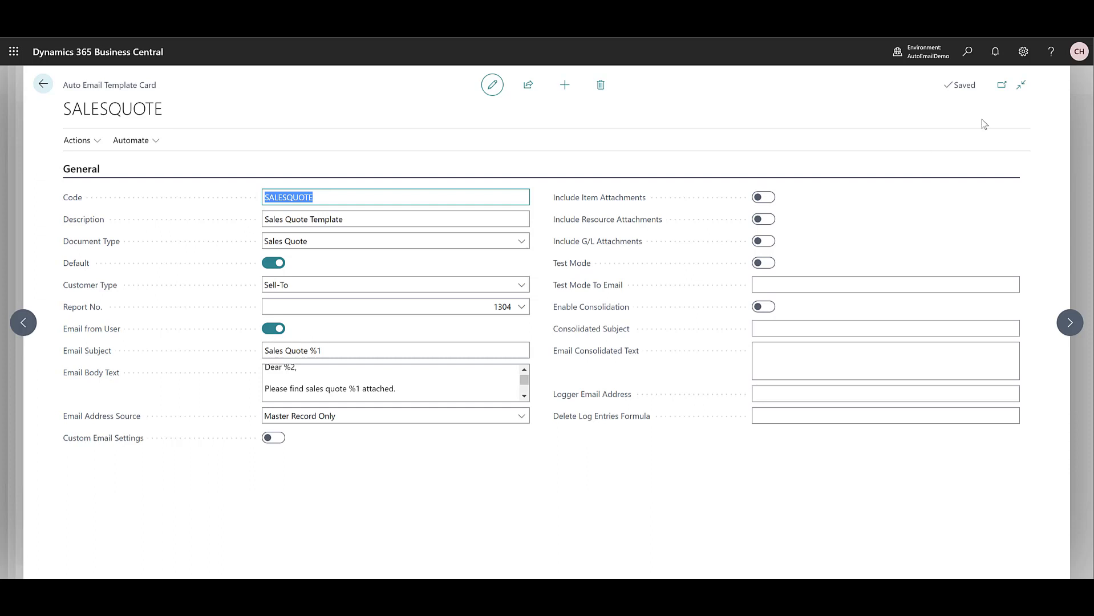
Check the current user's sales quote and sales order scenarios in Email Accounts and return to the customer card.
click(967, 54)
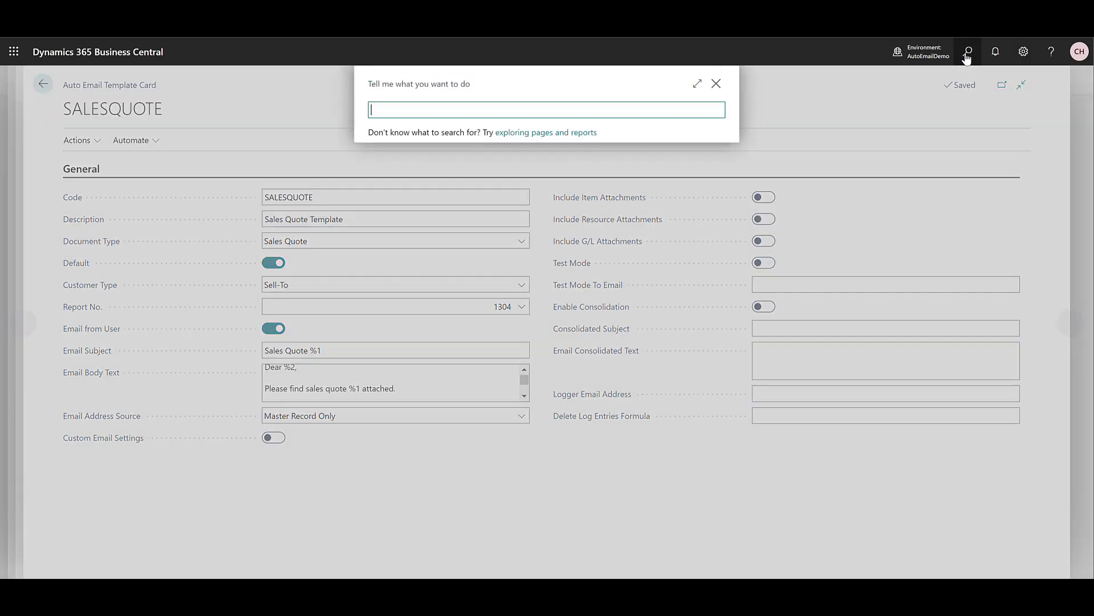
text(email account)
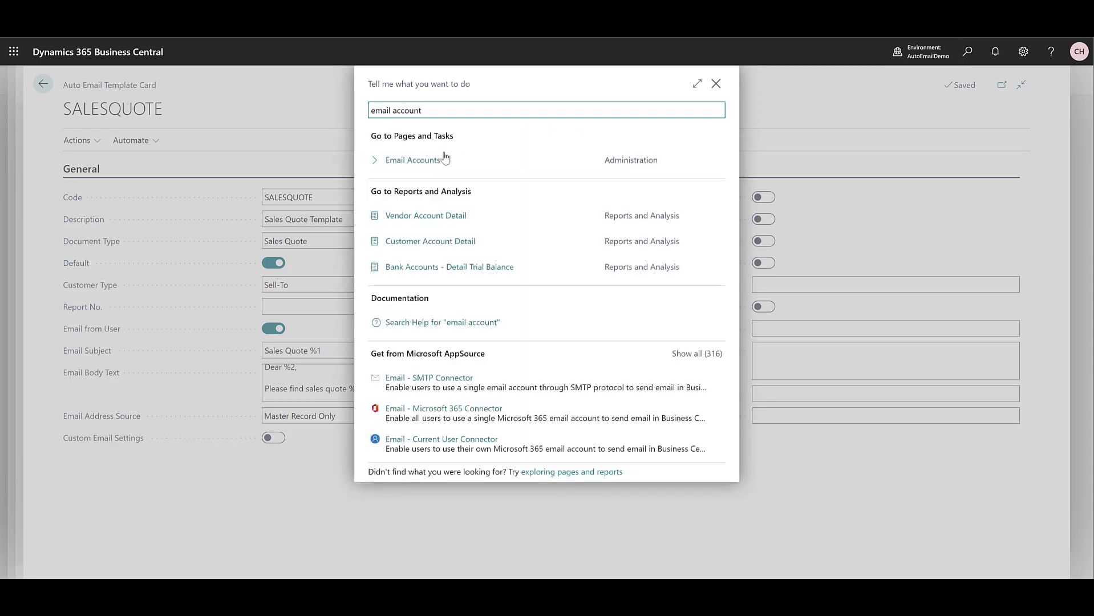
click(439, 157)
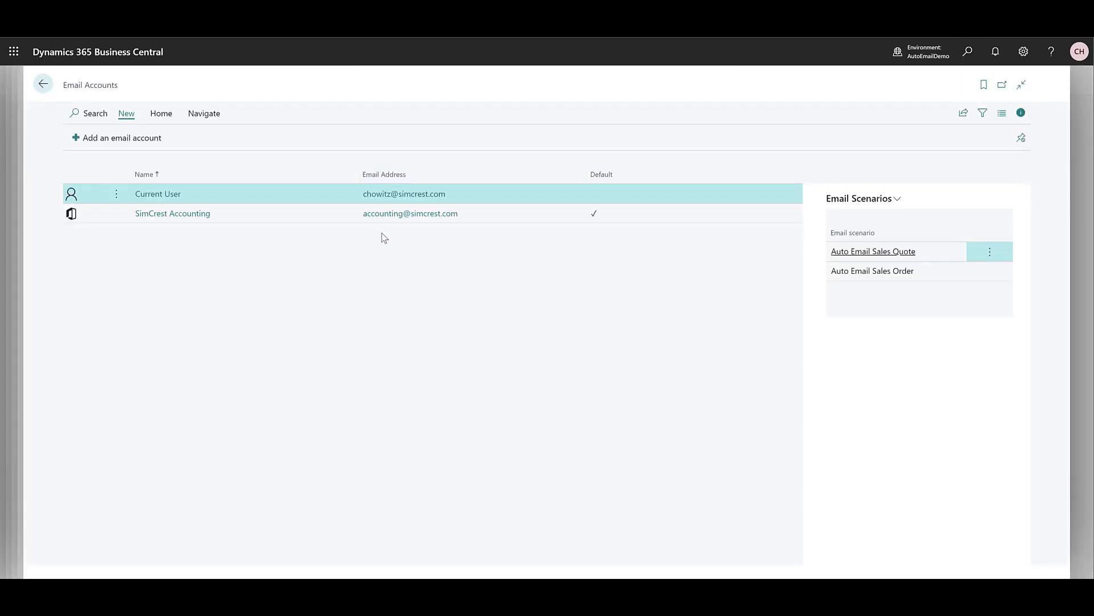
click(892, 278)
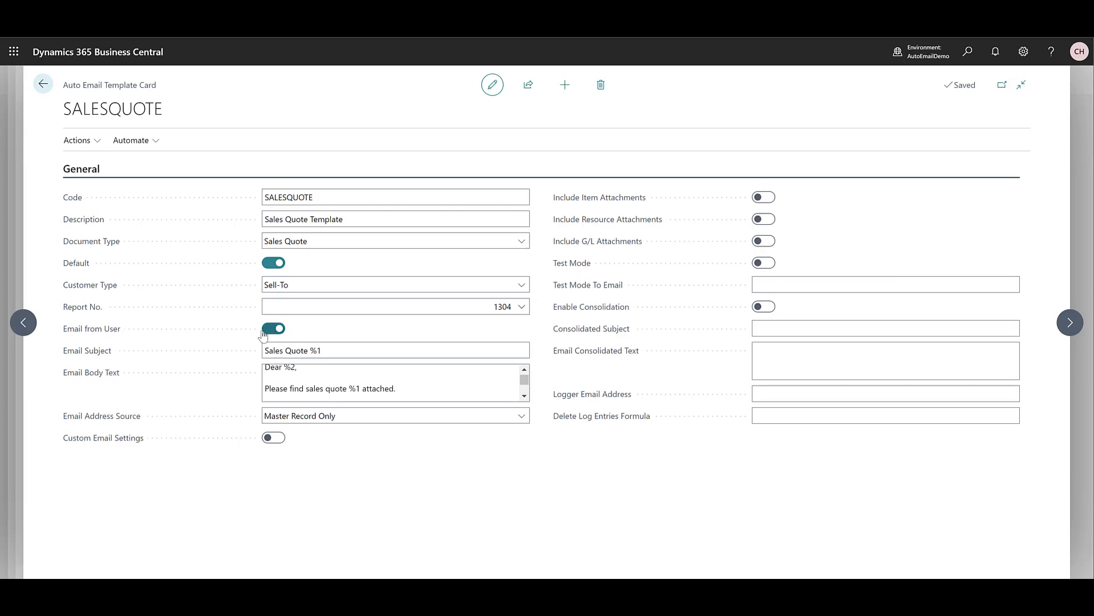
key(Escape)
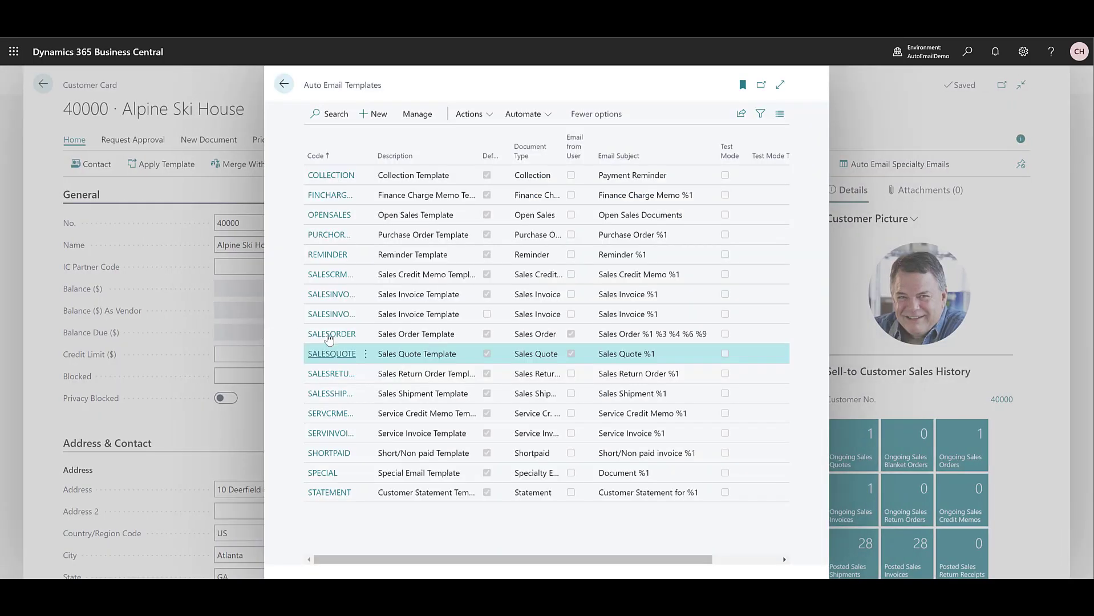
key(Escape)
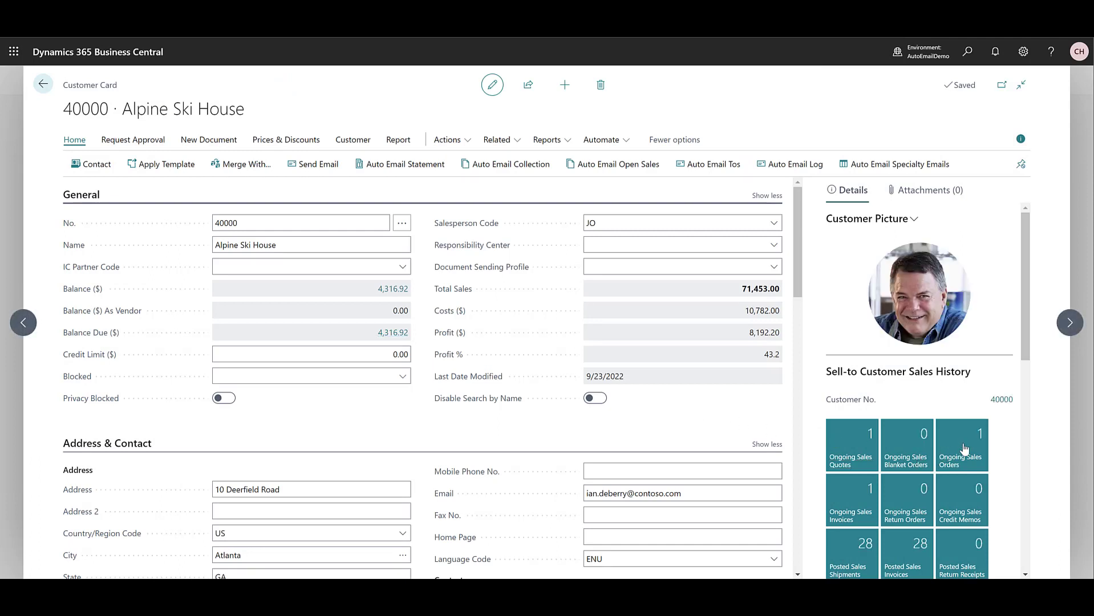
Auto-email the ongoing sales order of Alpine Ski House and return to the customer card.
click(964, 449)
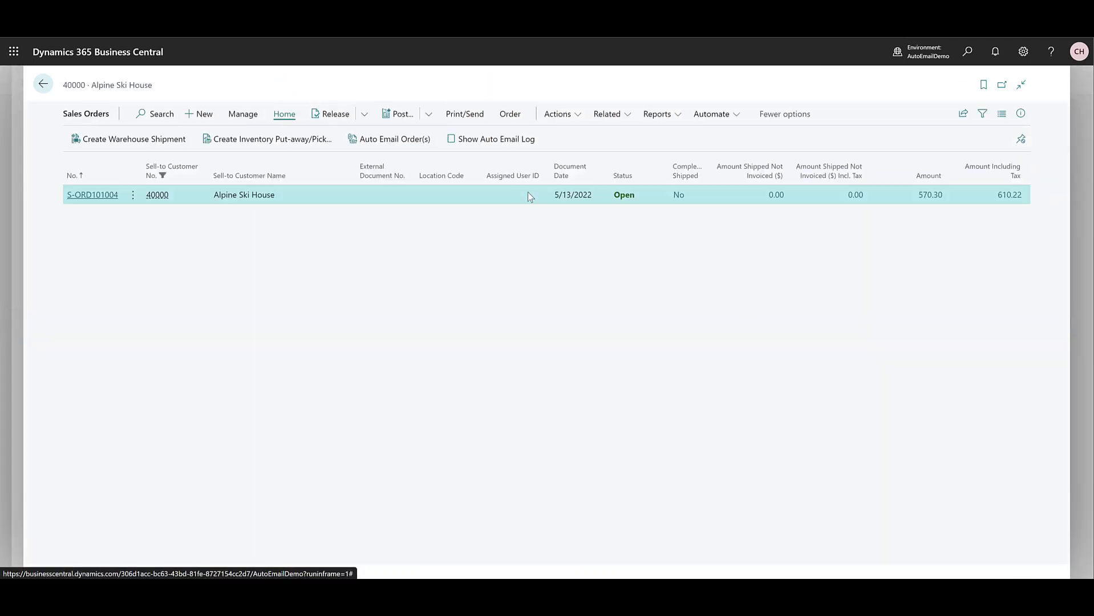
click(373, 142)
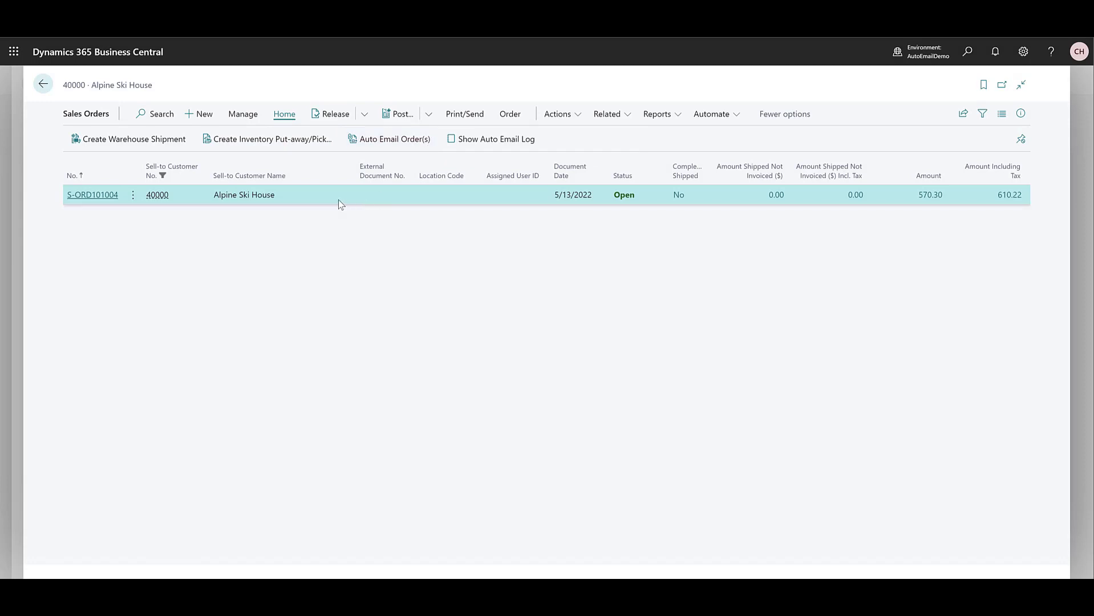
click(156, 195)
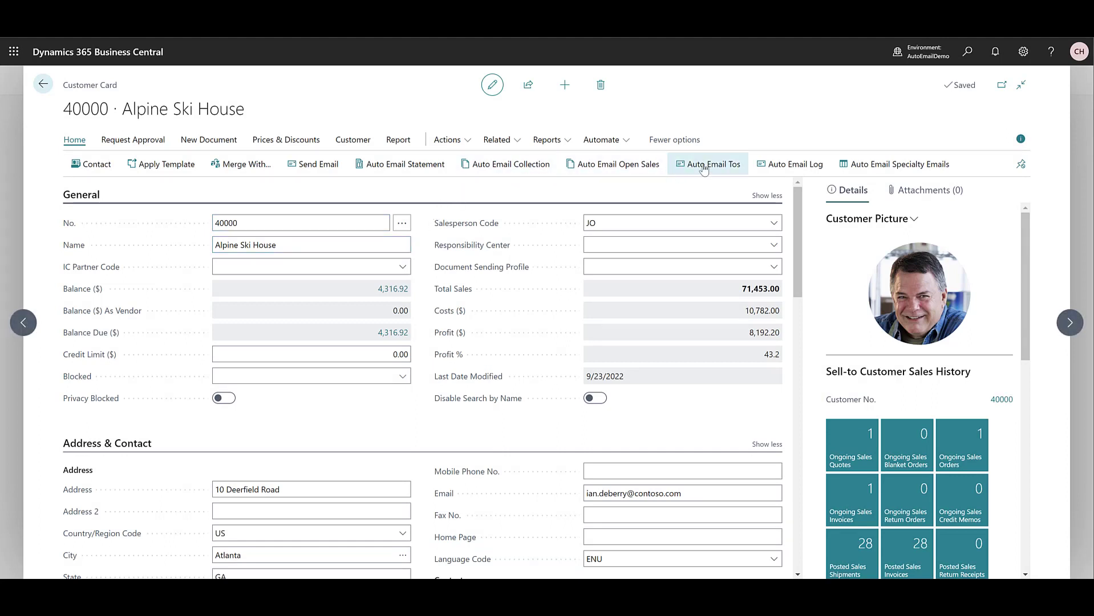
Open the Auto Email Log and check the sender, template, status and completion columns of its entries.
click(968, 54)
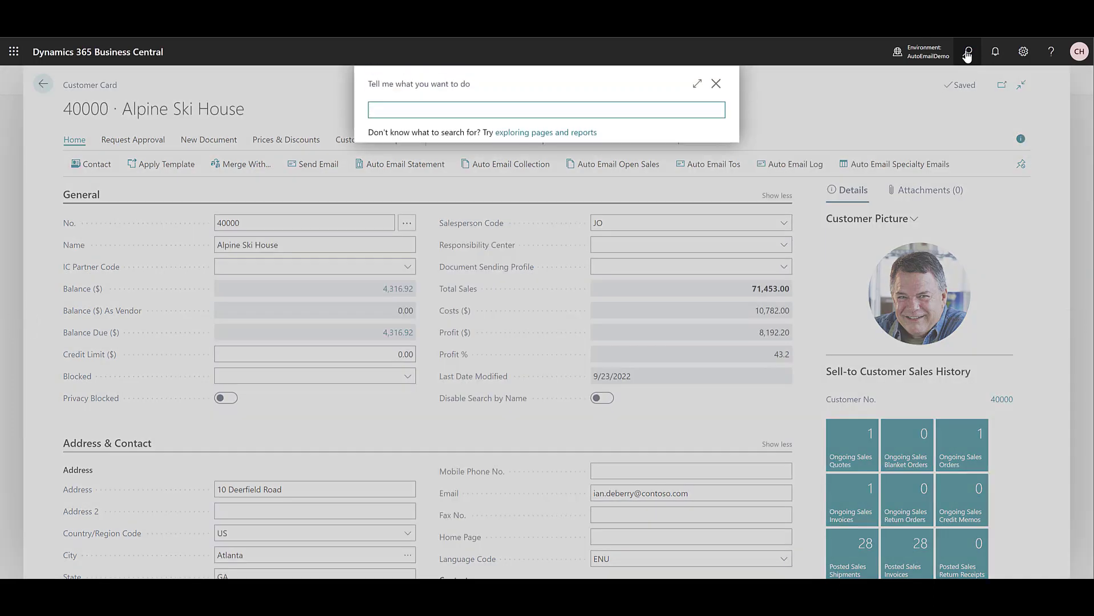
text(auto email log)
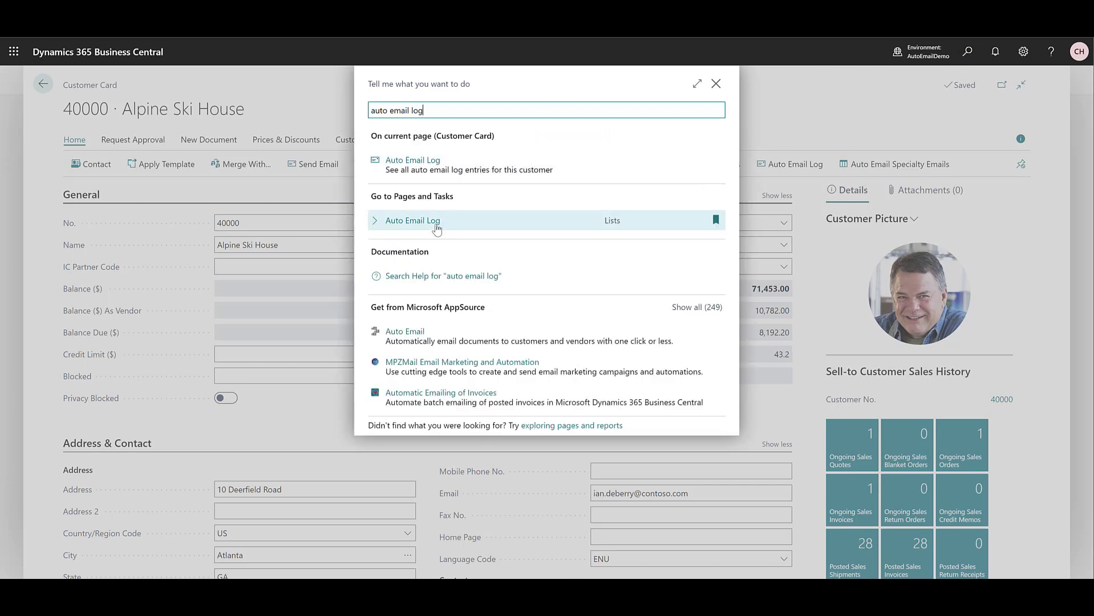
click(435, 224)
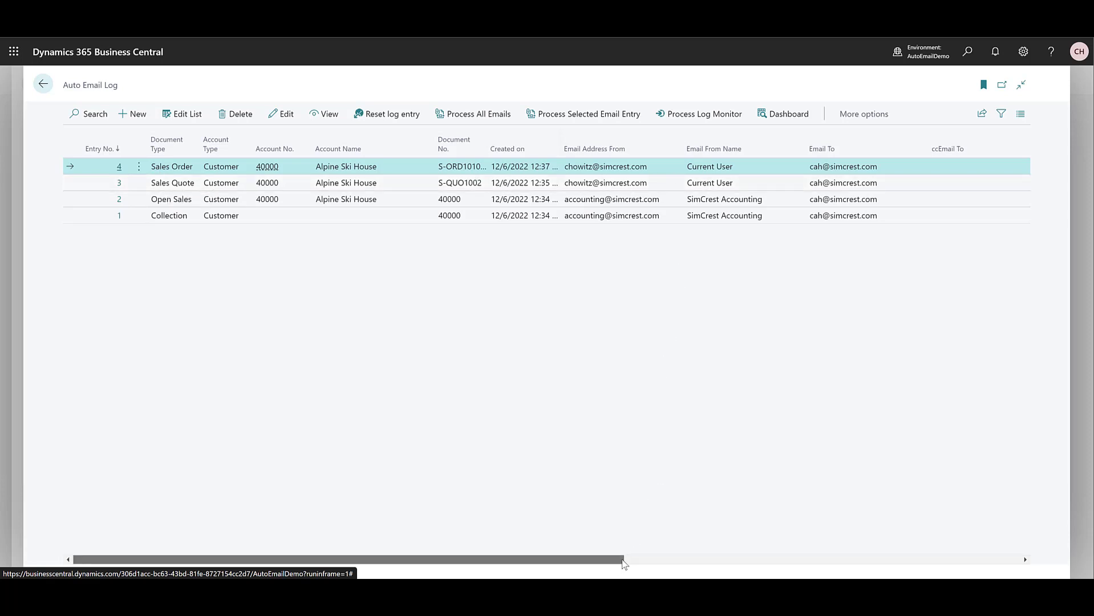
drag(622, 560, 907, 565)
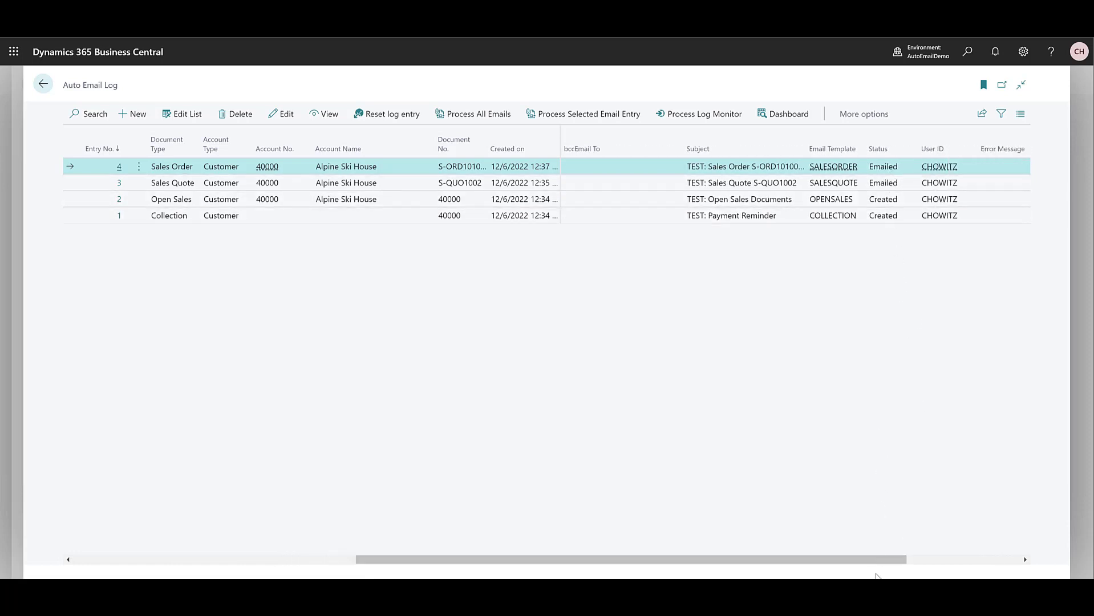
drag(892, 562, 1004, 562)
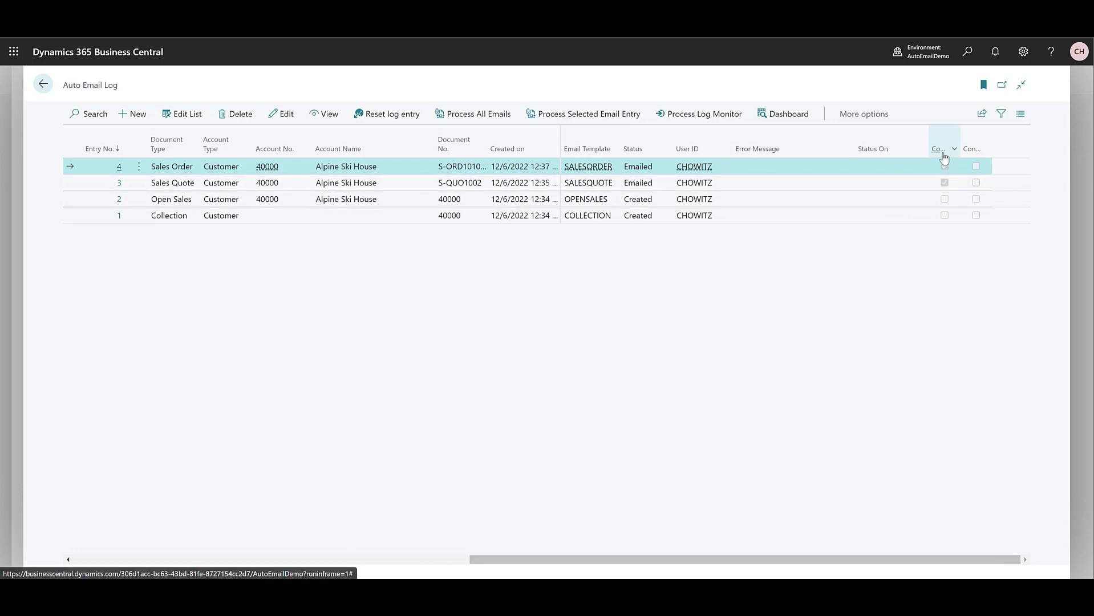
mouse_move(945, 156)
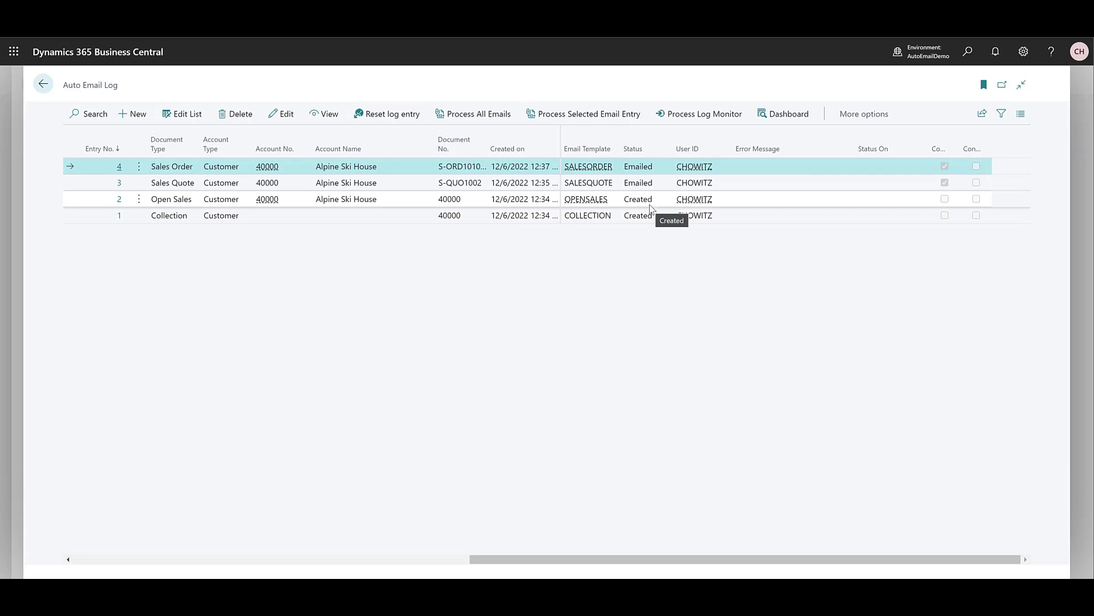
Process all non-completed emails in the Auto Email Log and check the sender details of the entries.
click(479, 115)
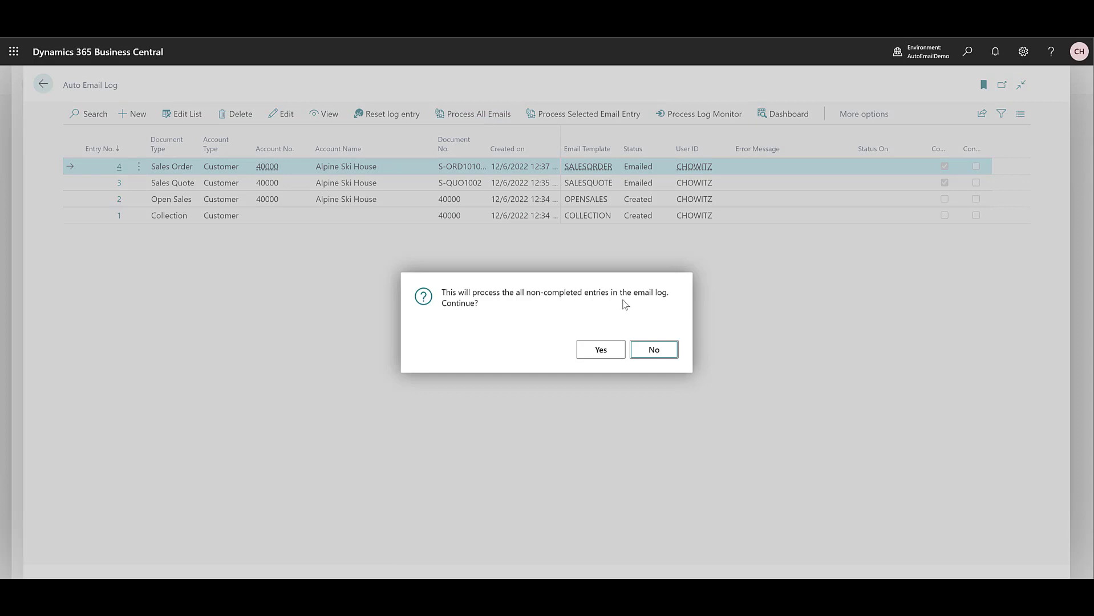
click(601, 350)
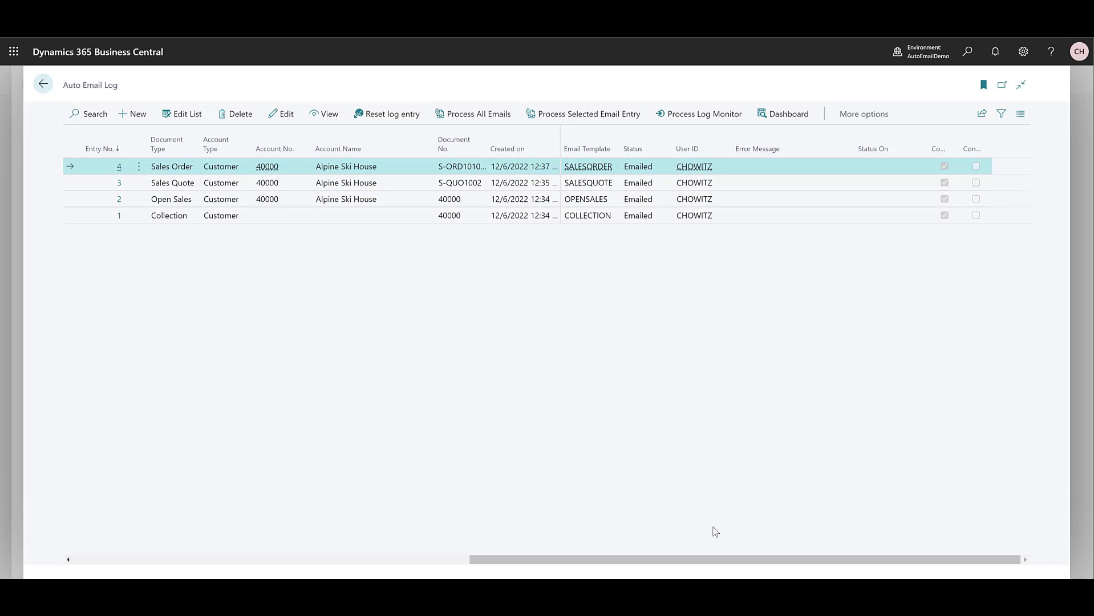
drag(733, 562, 276, 565)
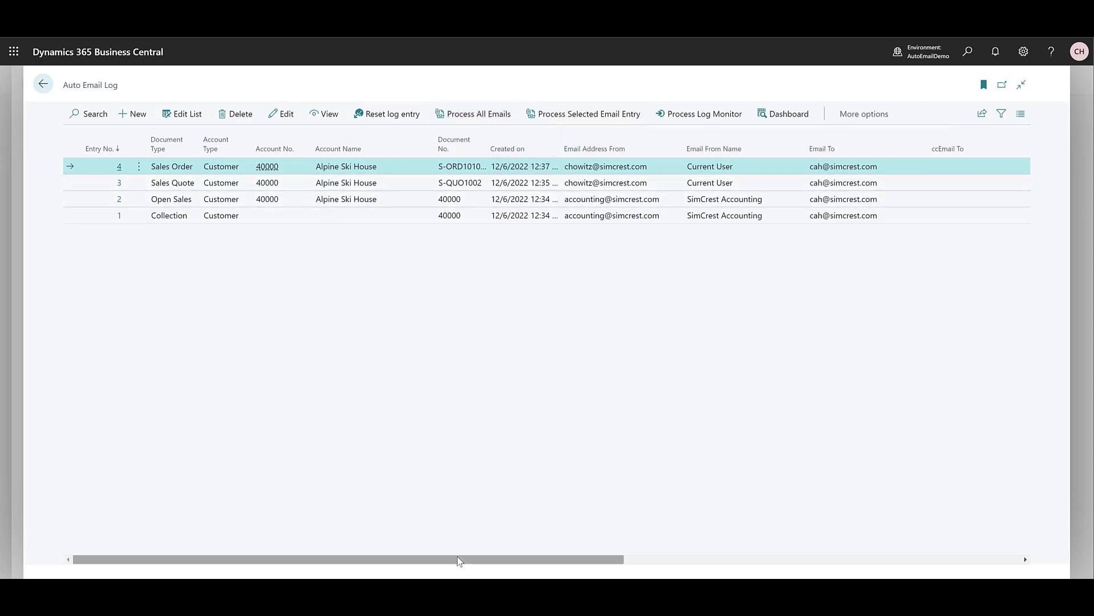
Reset the Open Sales entry in the email log for emailing again.
drag(458, 559, 790, 578)
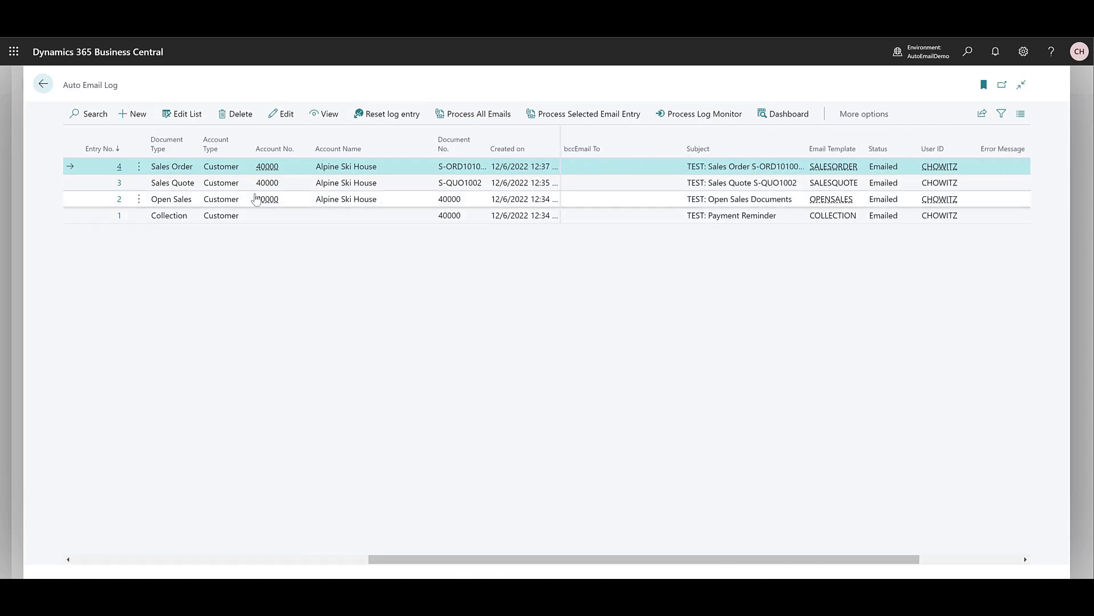
click(184, 202)
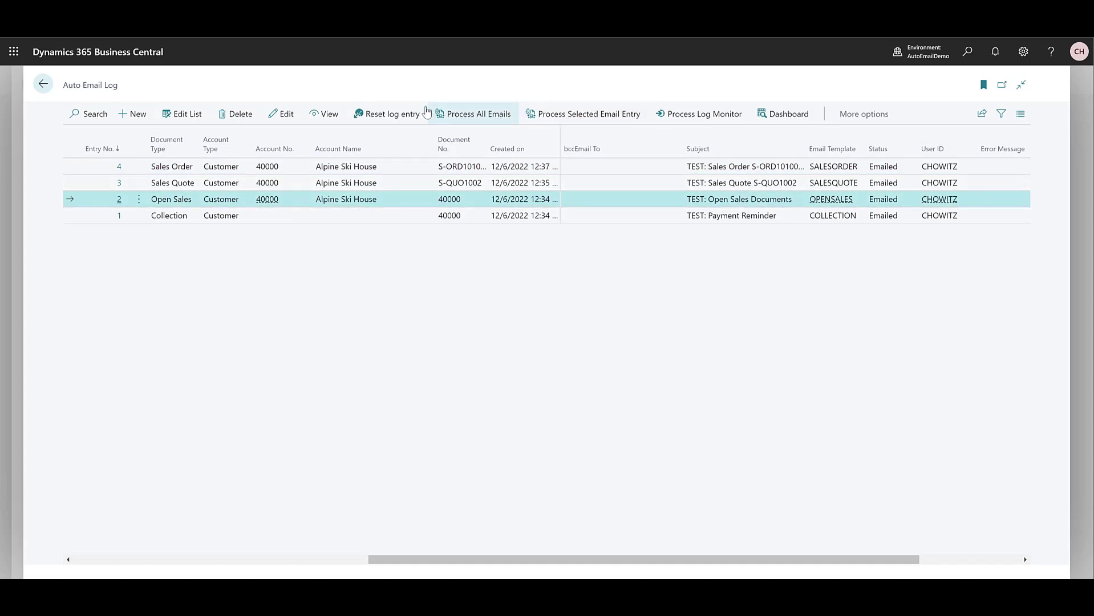
click(398, 115)
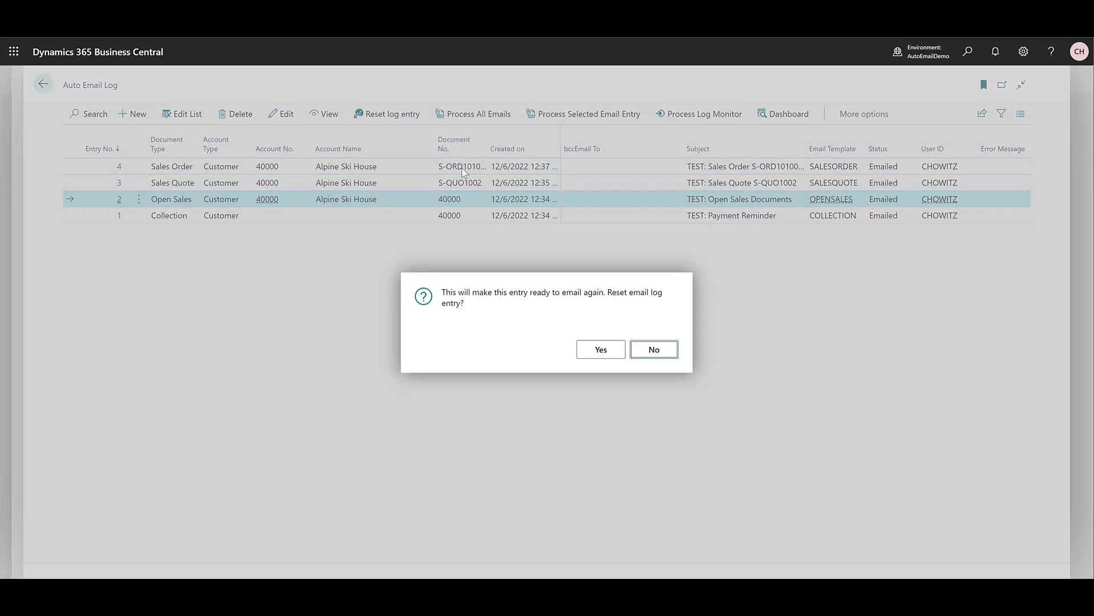
click(595, 352)
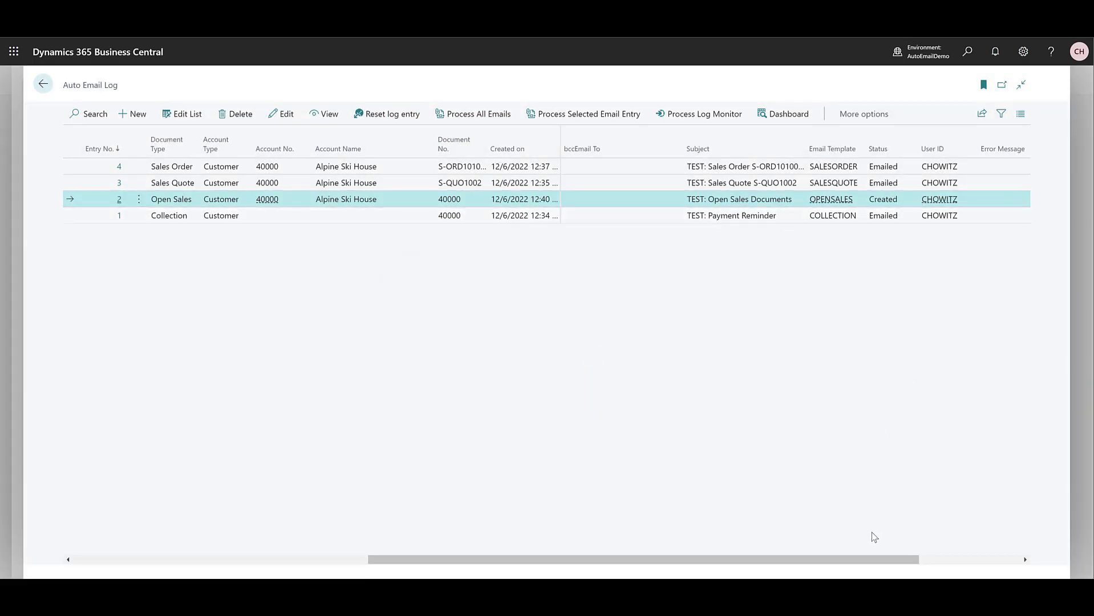
Process all non-completed email log entries again, including the reset Open Sales entry, and return to the customer card.
drag(900, 565, 784, 551)
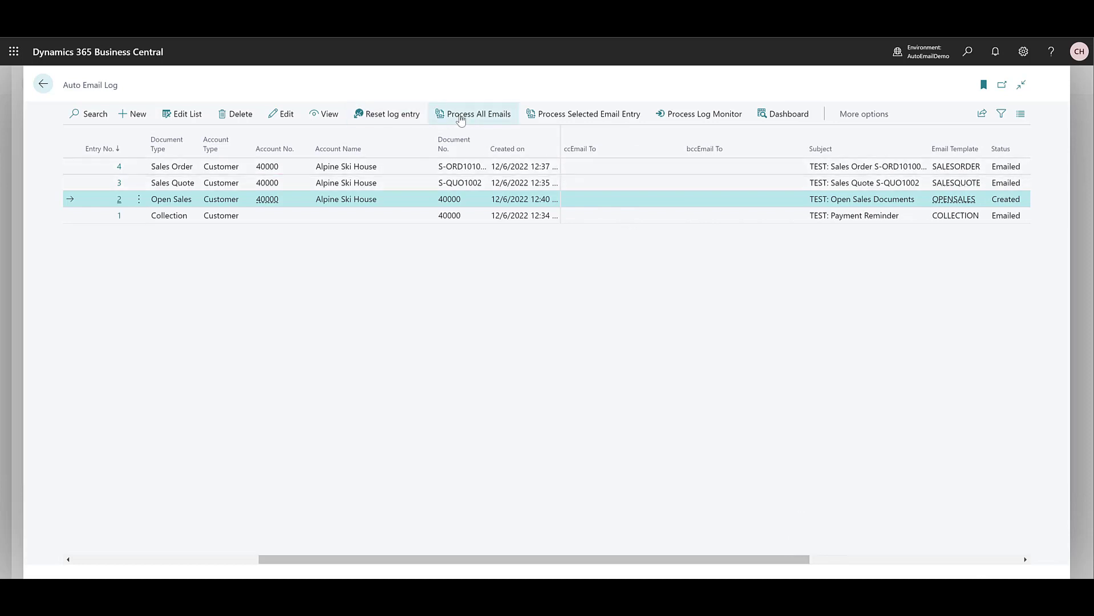
click(489, 115)
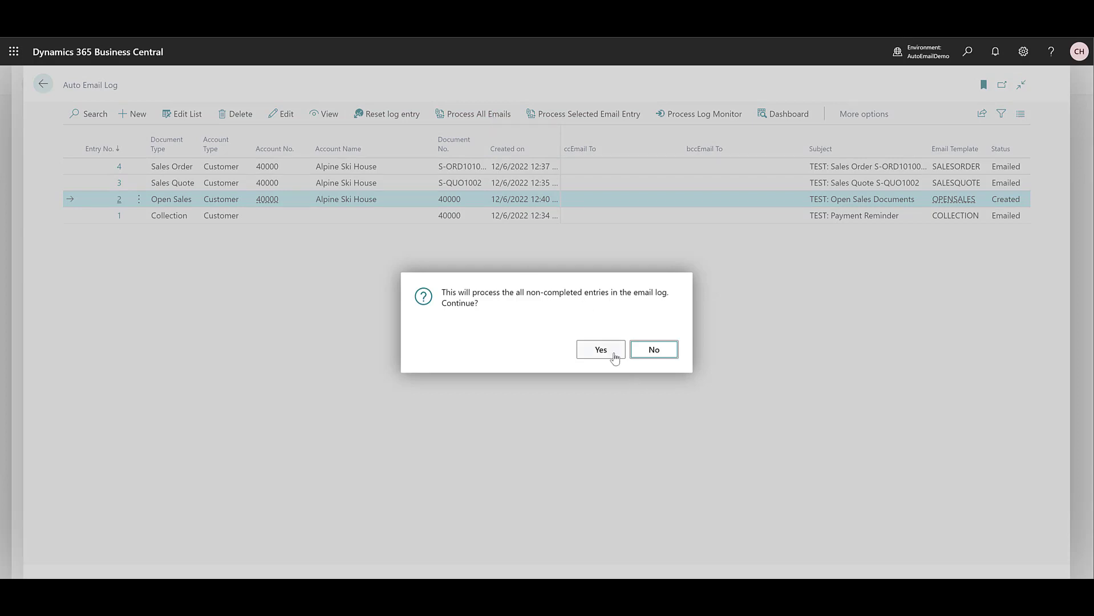
click(614, 355)
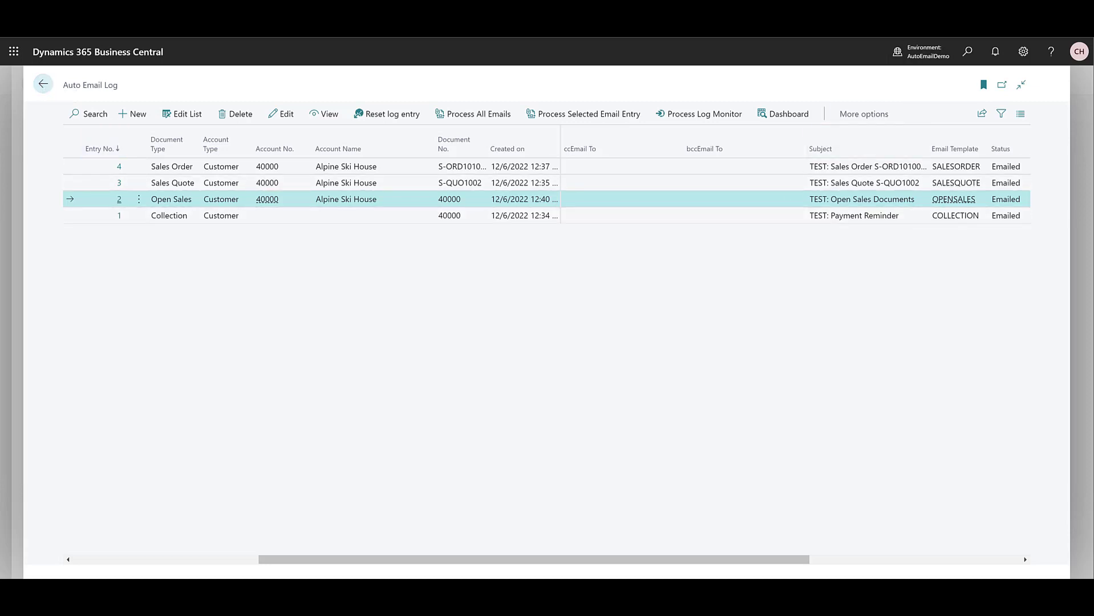
click(43, 84)
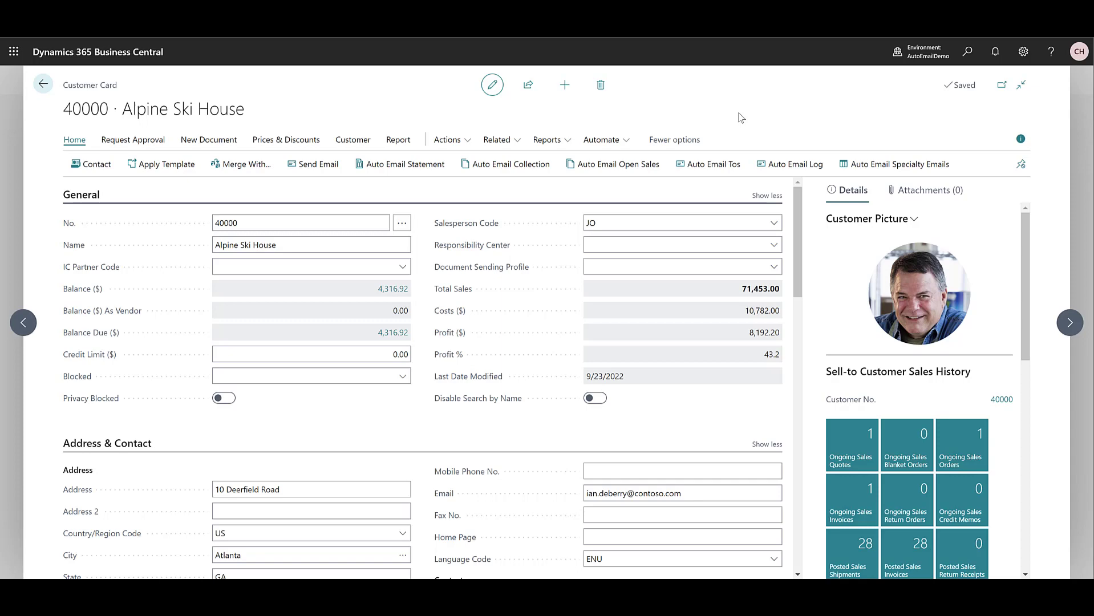
Auto-email a shortpaid notice for the open 2/25/2022 invoice in Alpine Ski House's customer ledger entries and return to the customer card.
key(ctrl+F7)
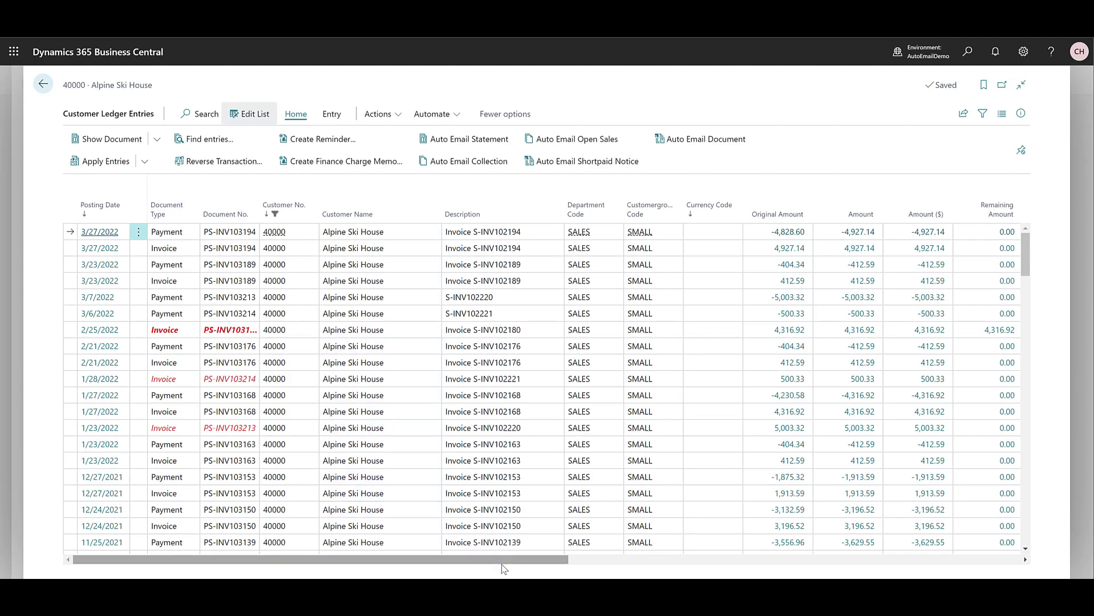
drag(507, 564, 555, 565)
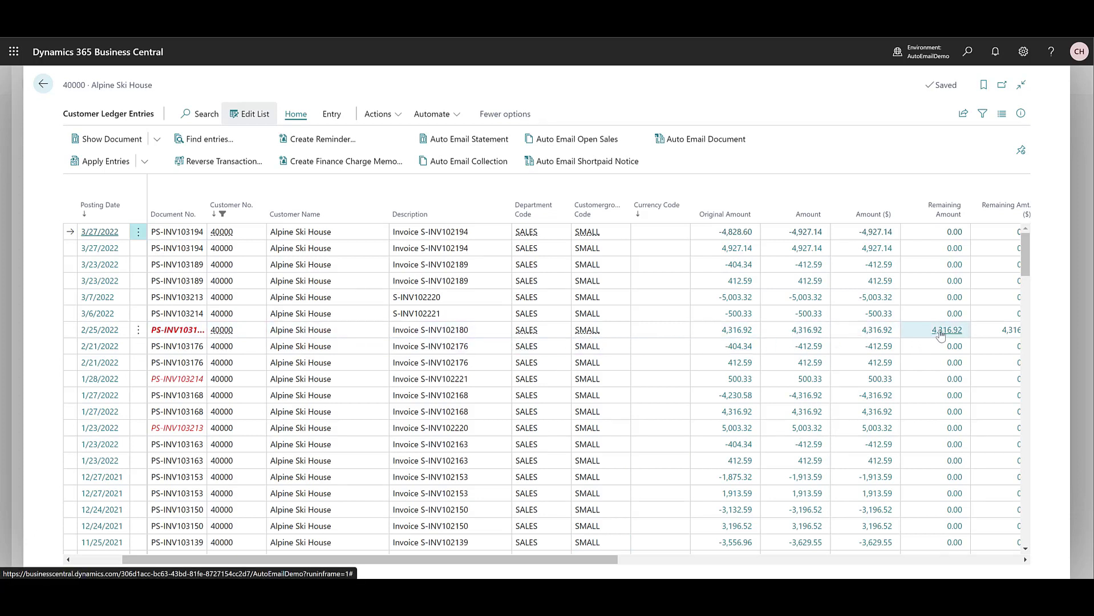
click(678, 334)
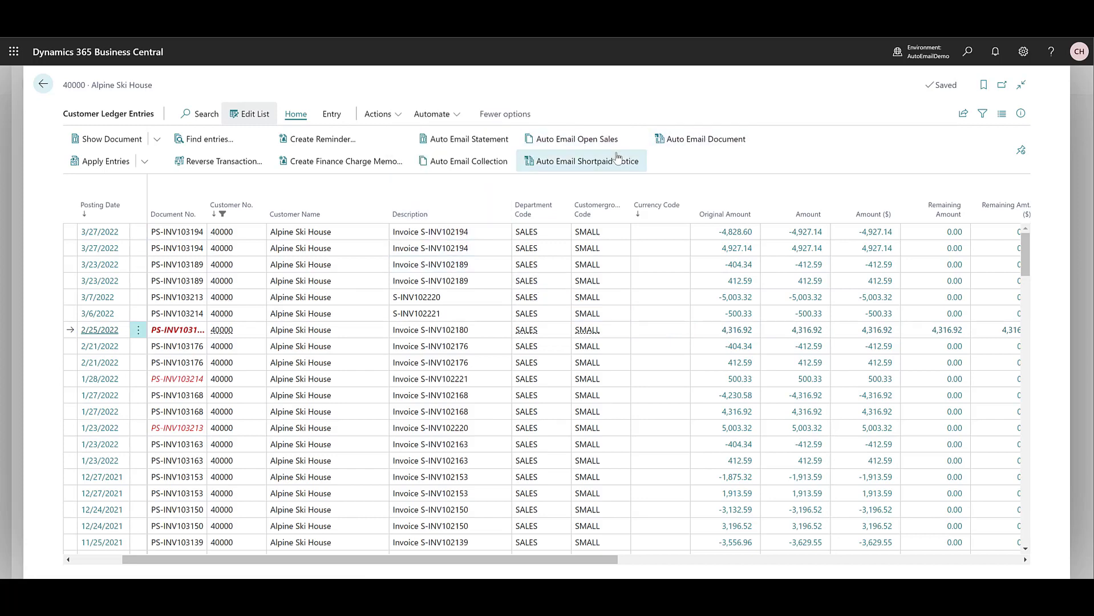
click(583, 164)
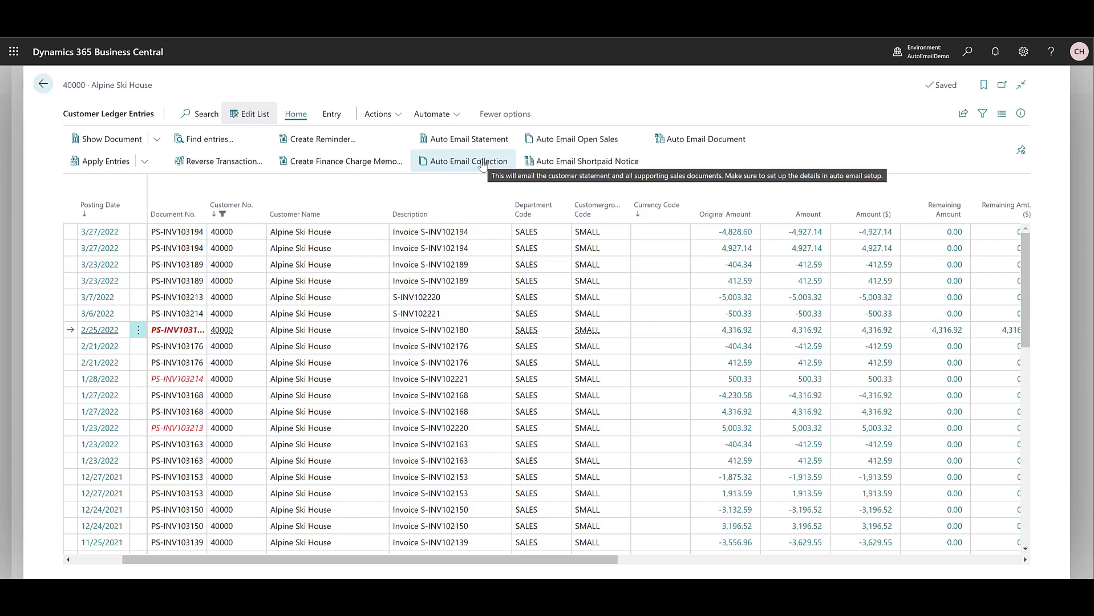
key(Escape)
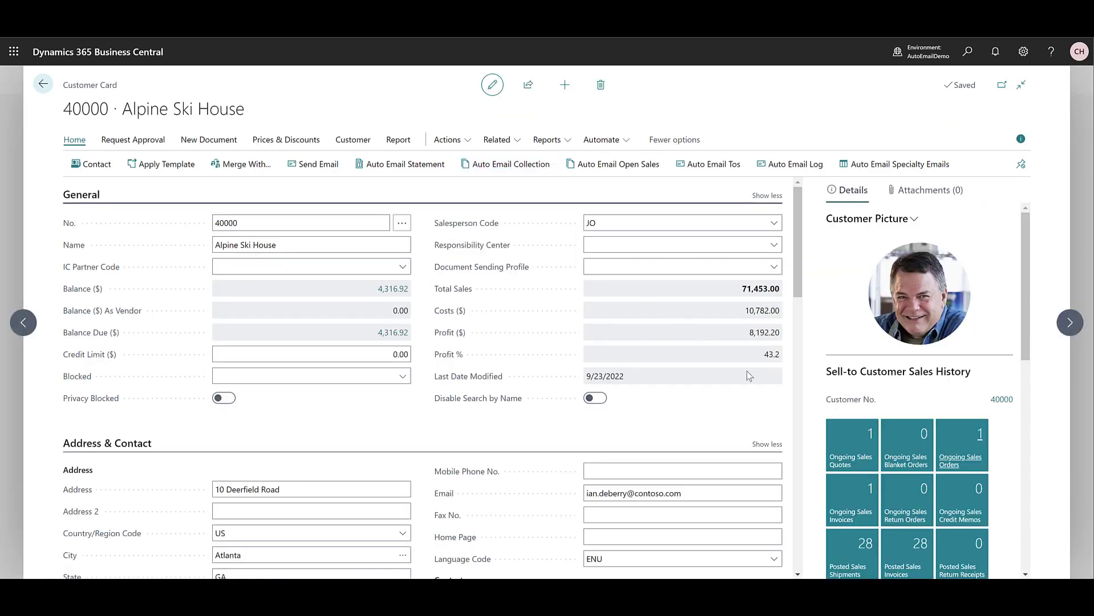
Auto-email the three posted Alpine Ski House sales invoices due 3/27/2022, 2/28/2022 and 1/23/2022.
scroll(929, 495, down, 2)
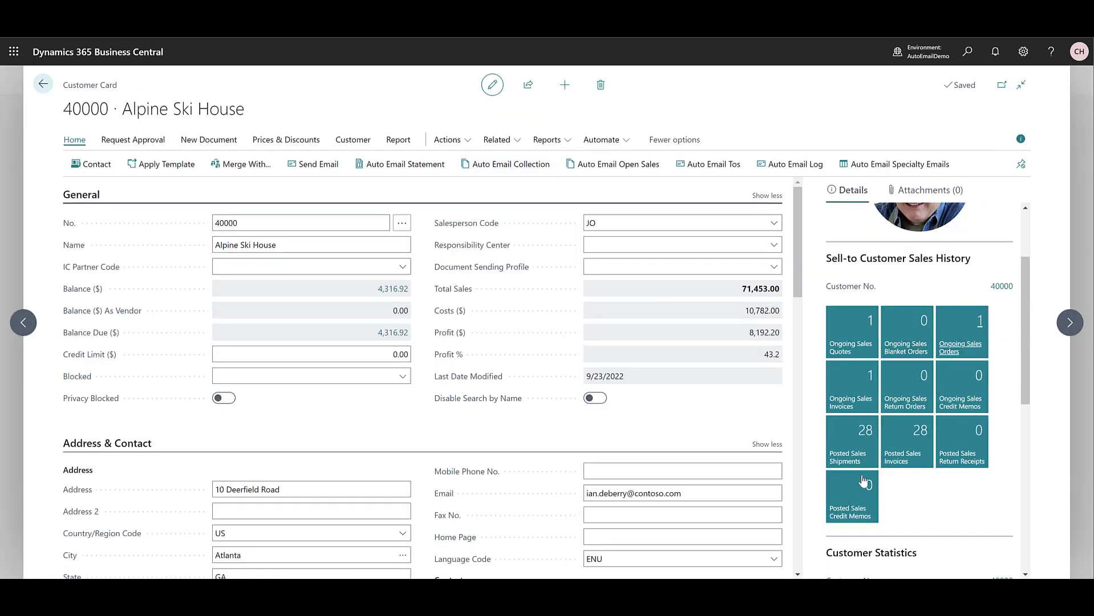
click(919, 441)
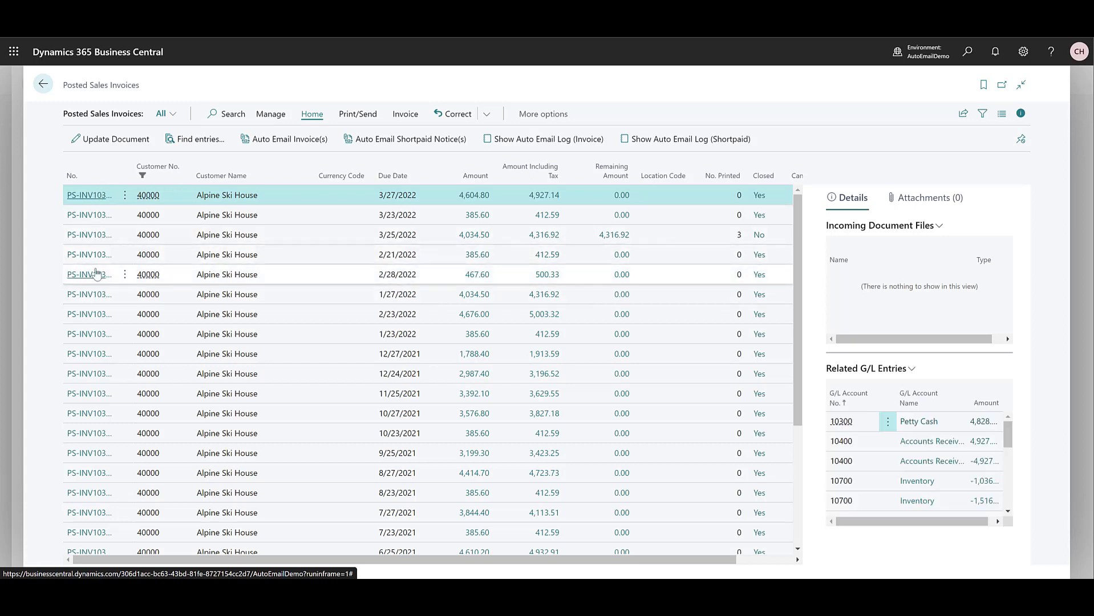
ctrl+click(82, 274)
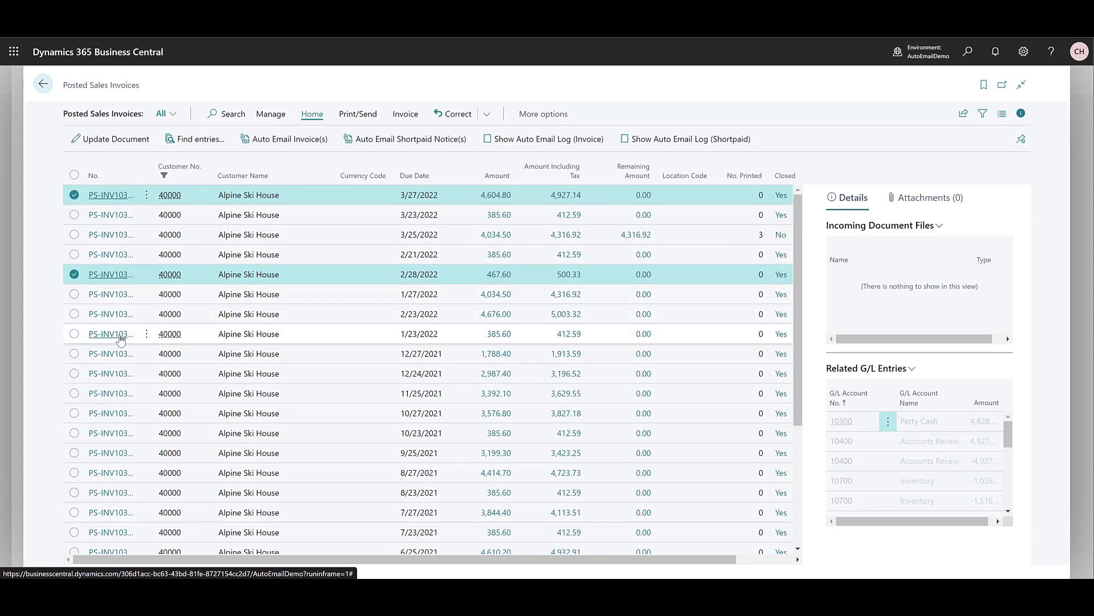
ctrl+click(122, 340)
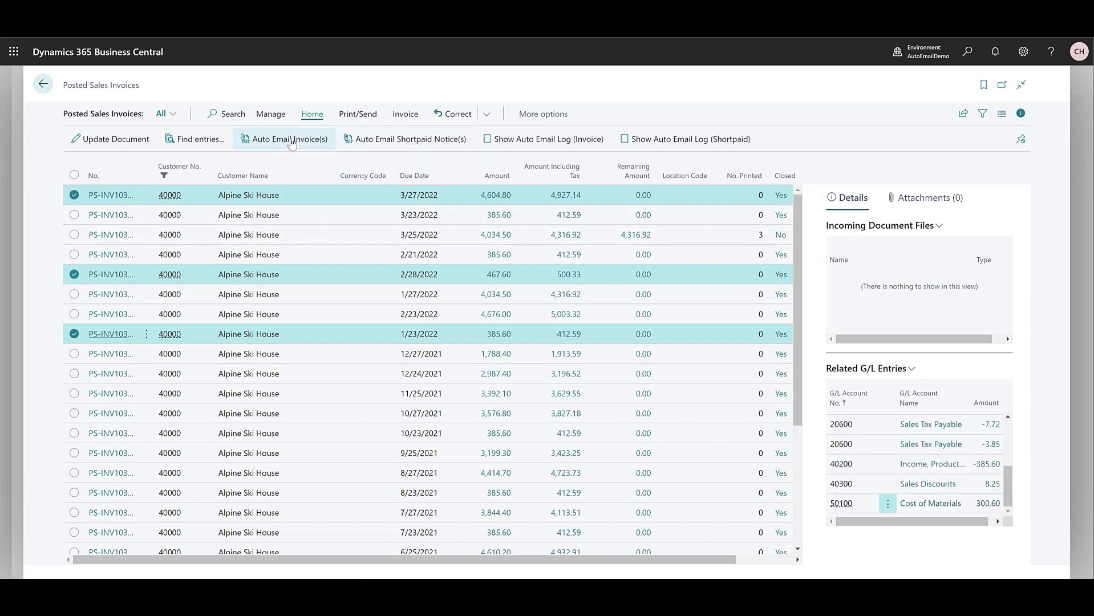
click(291, 140)
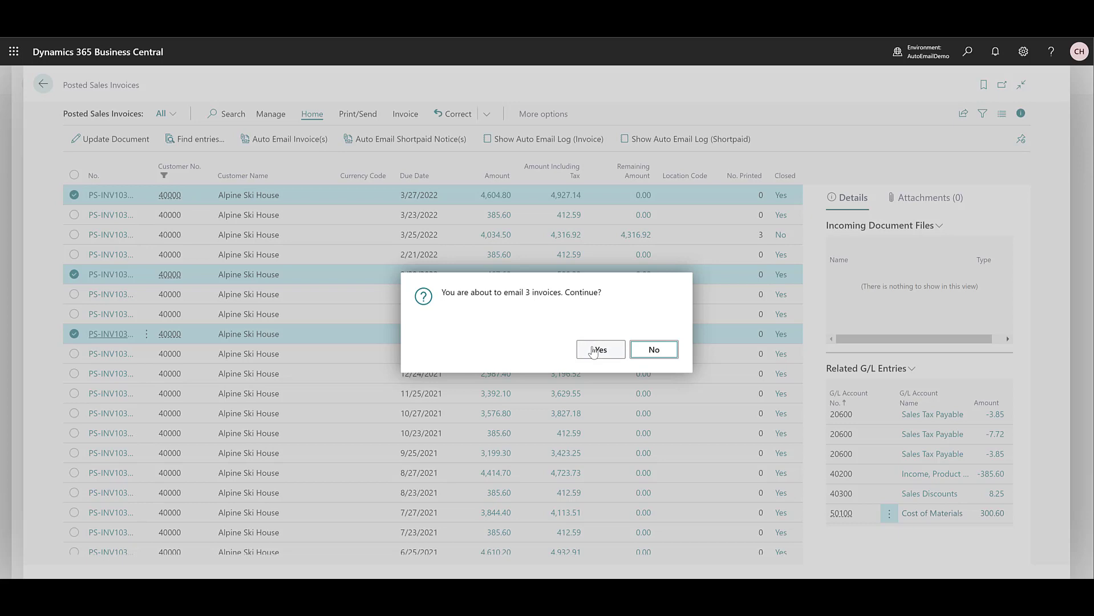
click(594, 352)
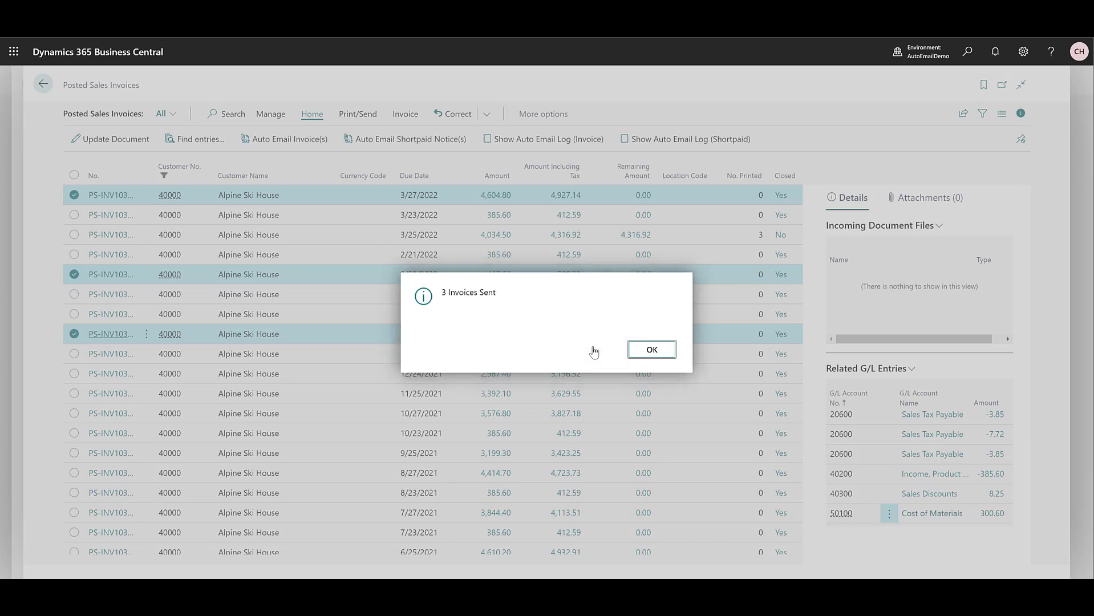
click(648, 349)
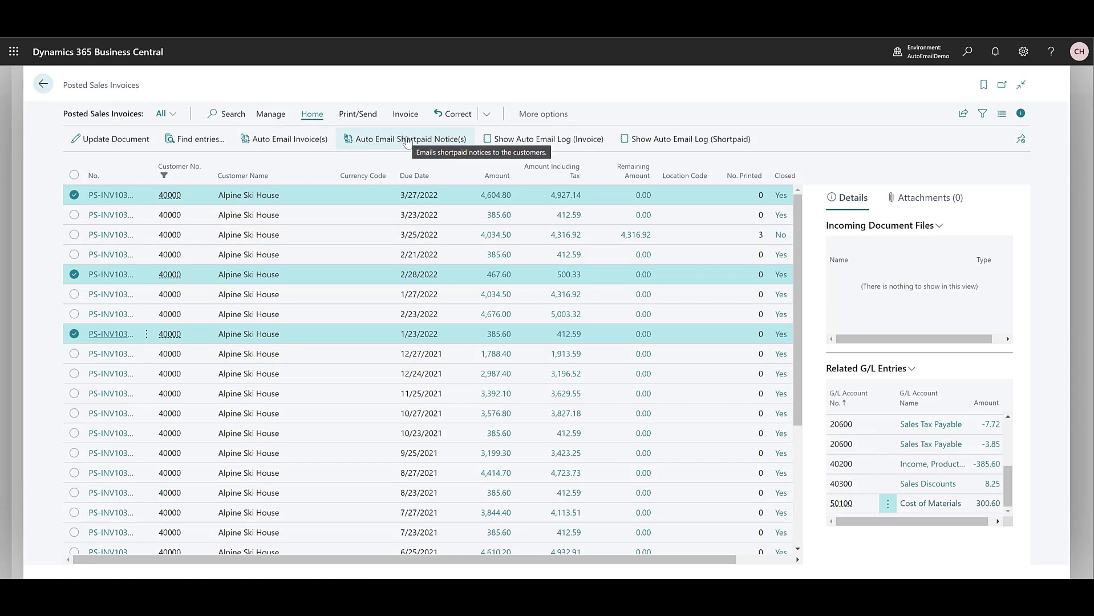
Open the posted sales invoice due 1/23/2022 and try to auto-email a shortpaid notice for it.
click(120, 335)
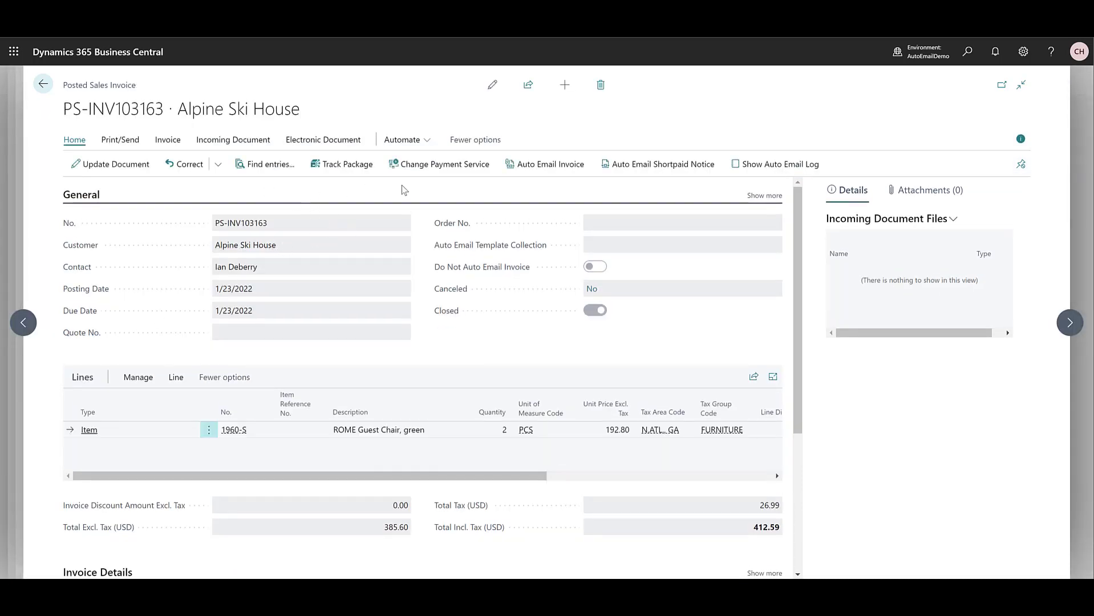
click(548, 166)
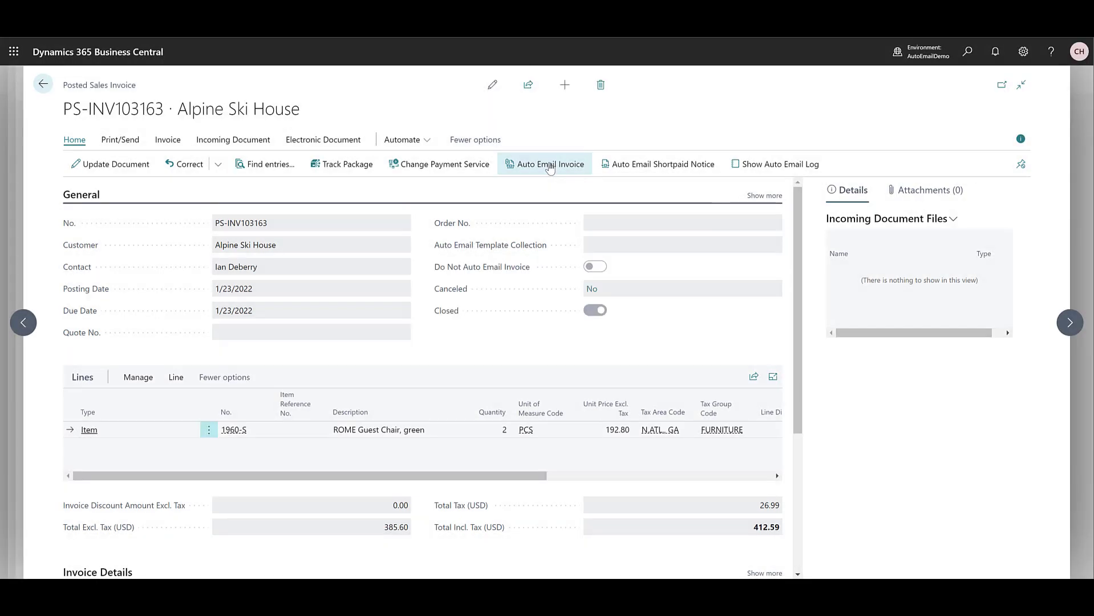
click(672, 167)
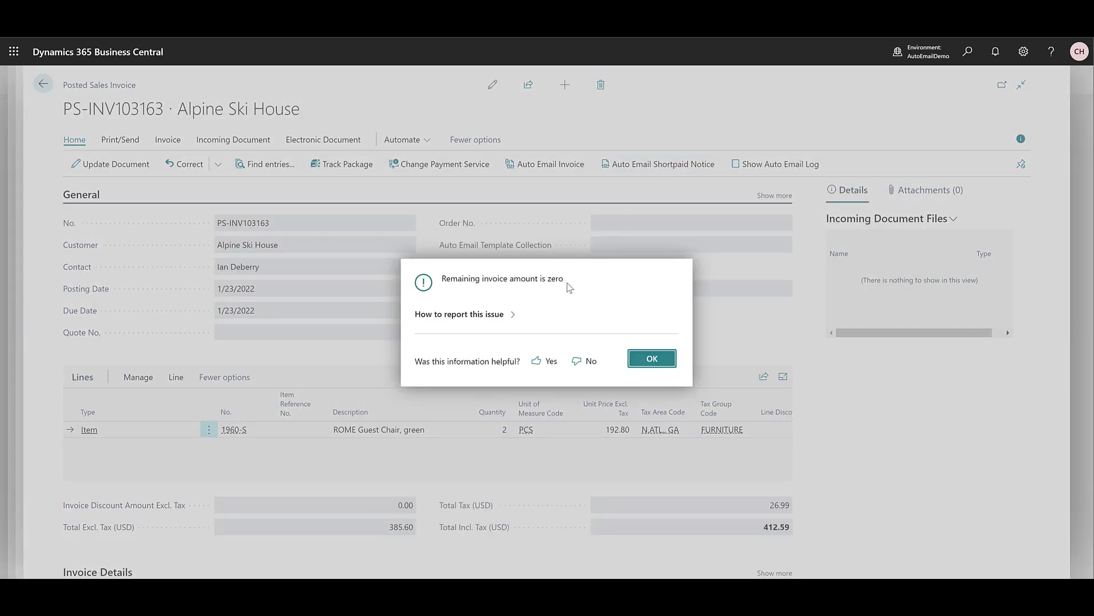
click(653, 361)
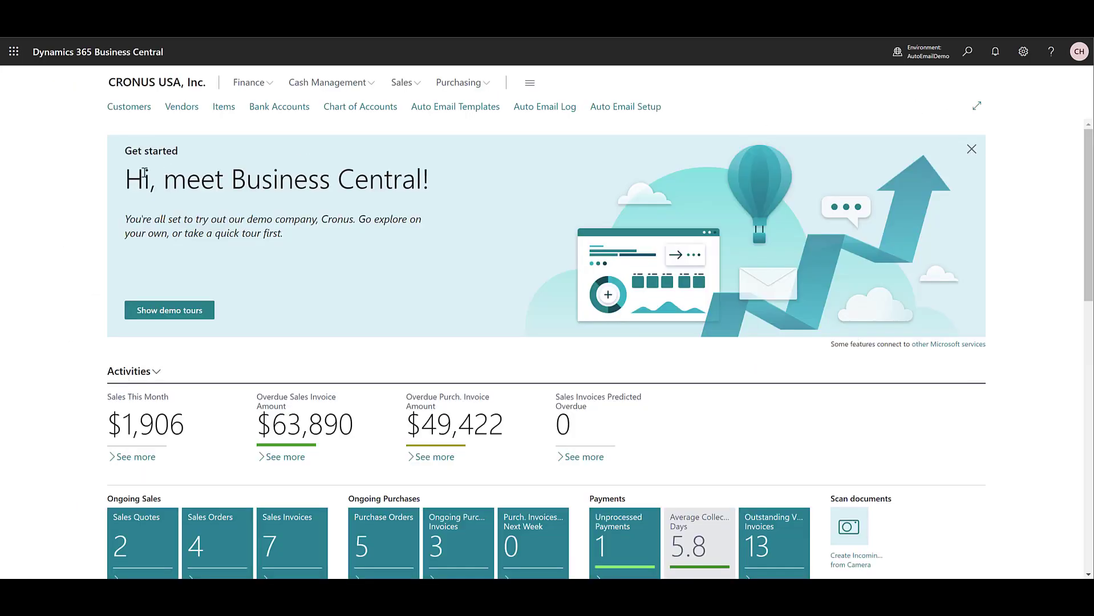
Open the customer card of Adatum Corporation from the customer list.
click(132, 108)
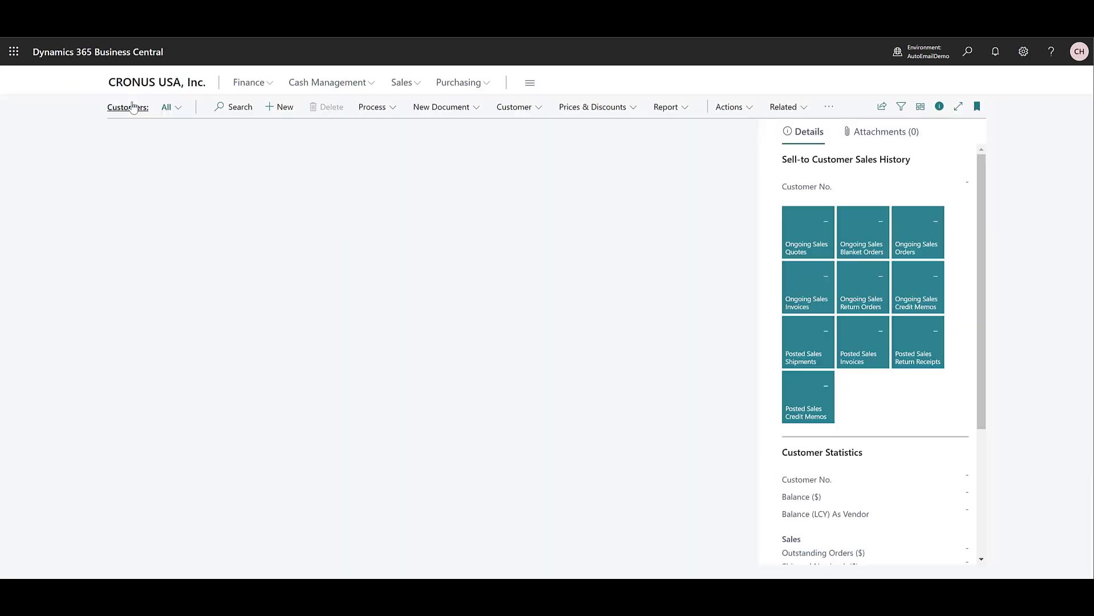
click(198, 146)
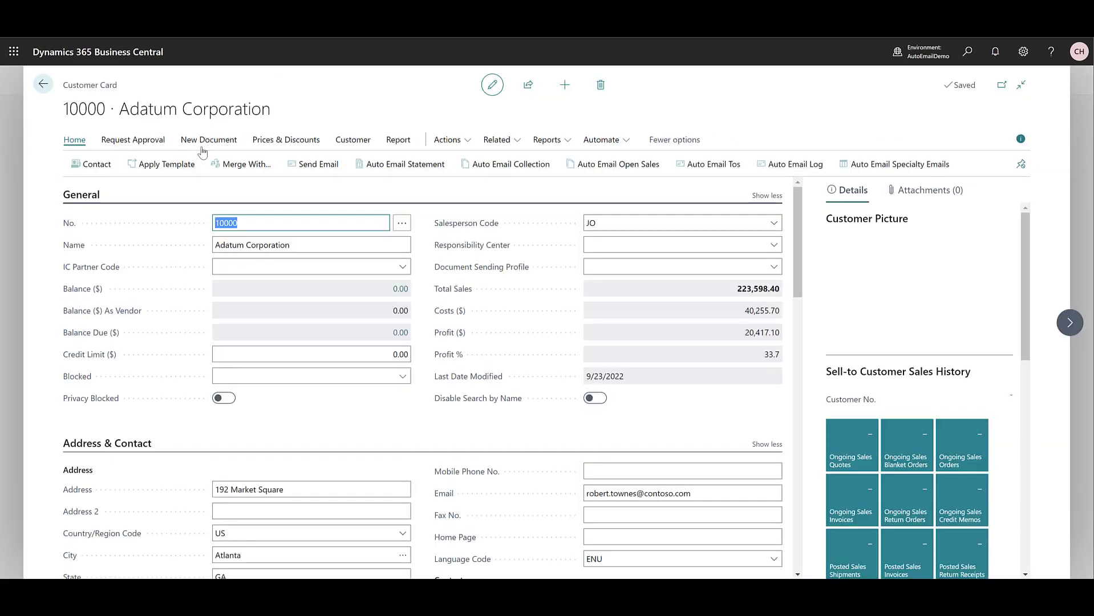
Try the Auto Email Statements switch in the customer card's Auto Email section, restoring its original setting.
scroll(186, 236, down, 2)
scroll(187, 235, down, 8)
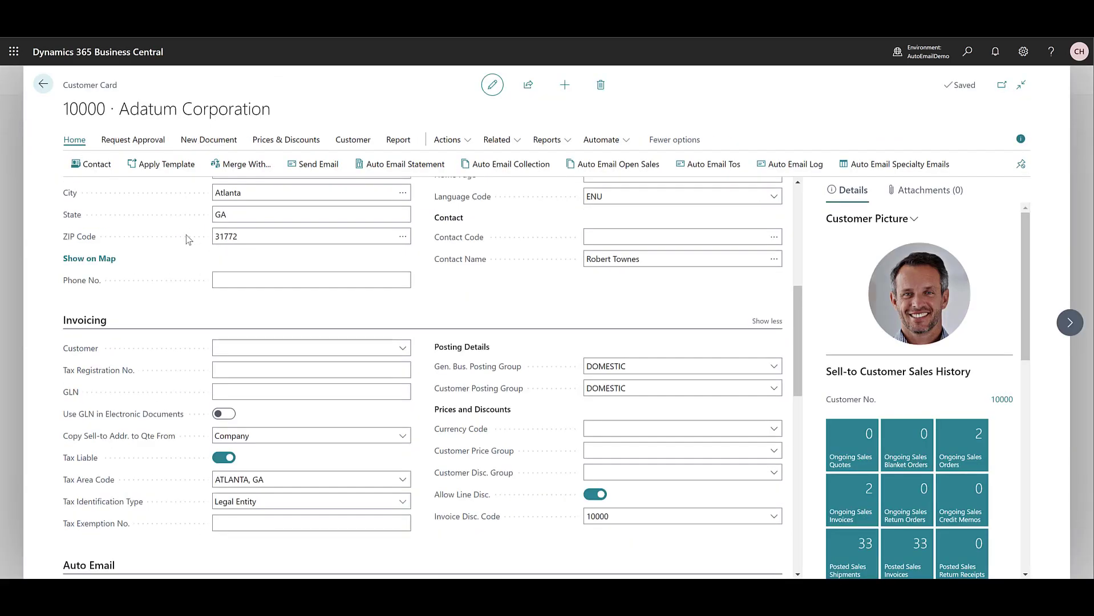
scroll(189, 238, down, 2)
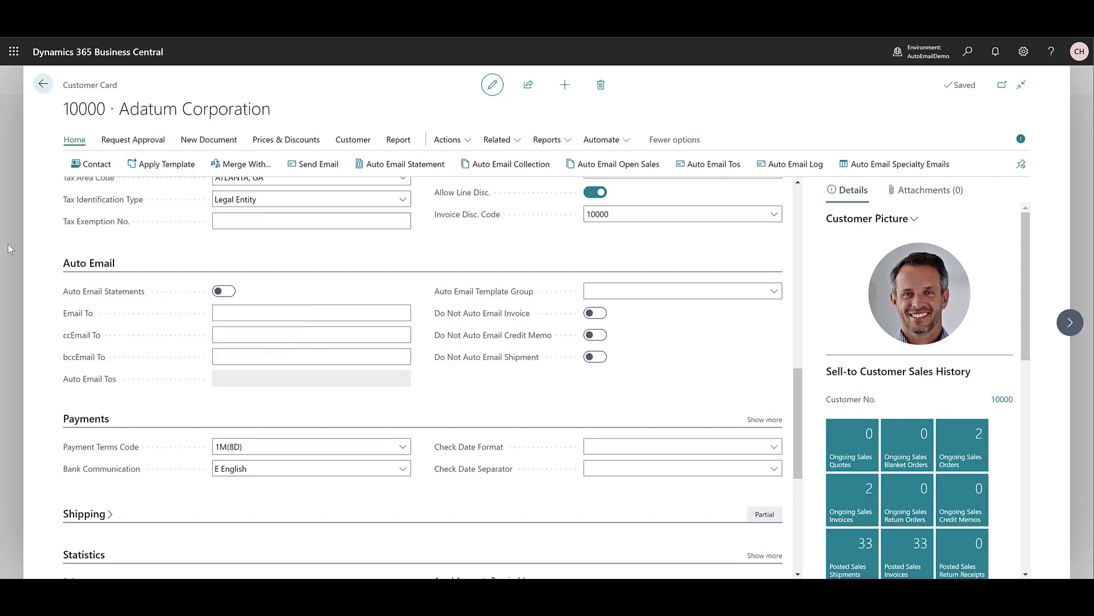
click(262, 320)
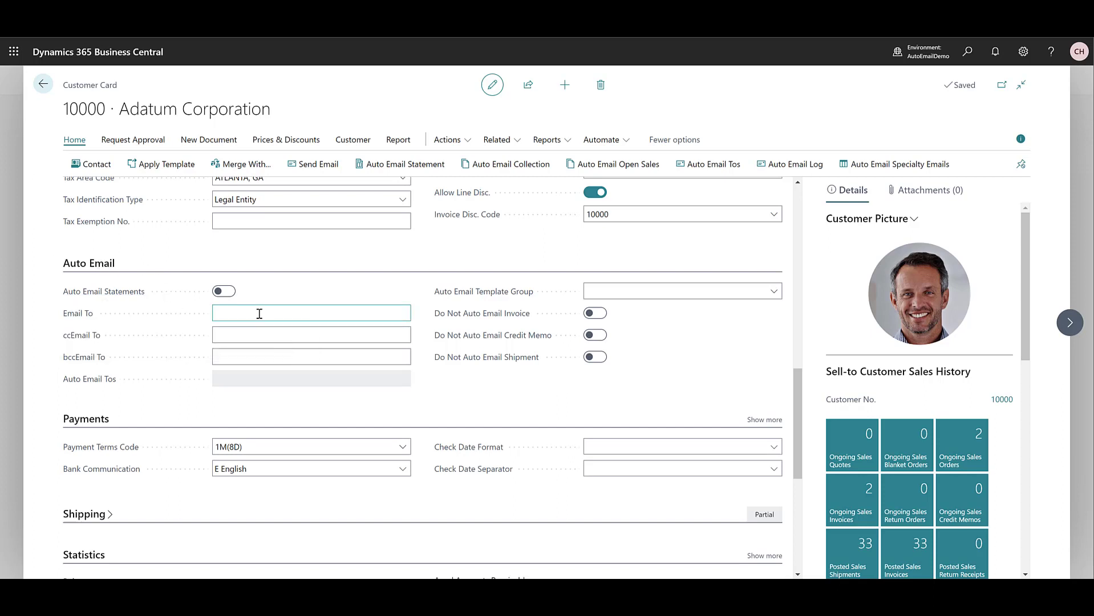
click(224, 292)
click(231, 294)
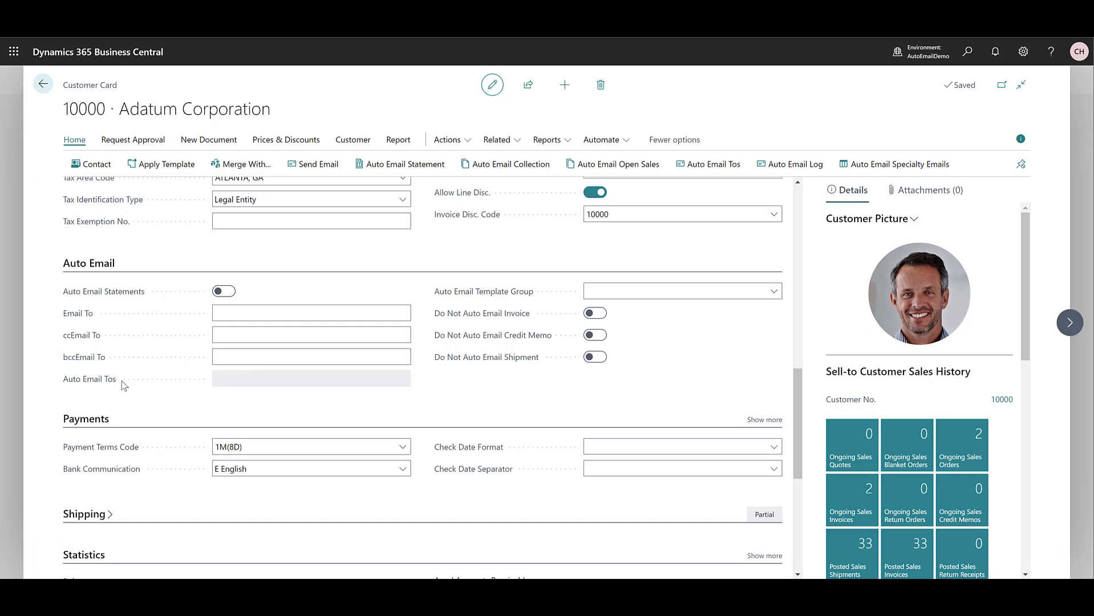
Open the customer's full Auto Email Tos list and add lines for the Sales Invoice and Shortpaid document types.
click(404, 382)
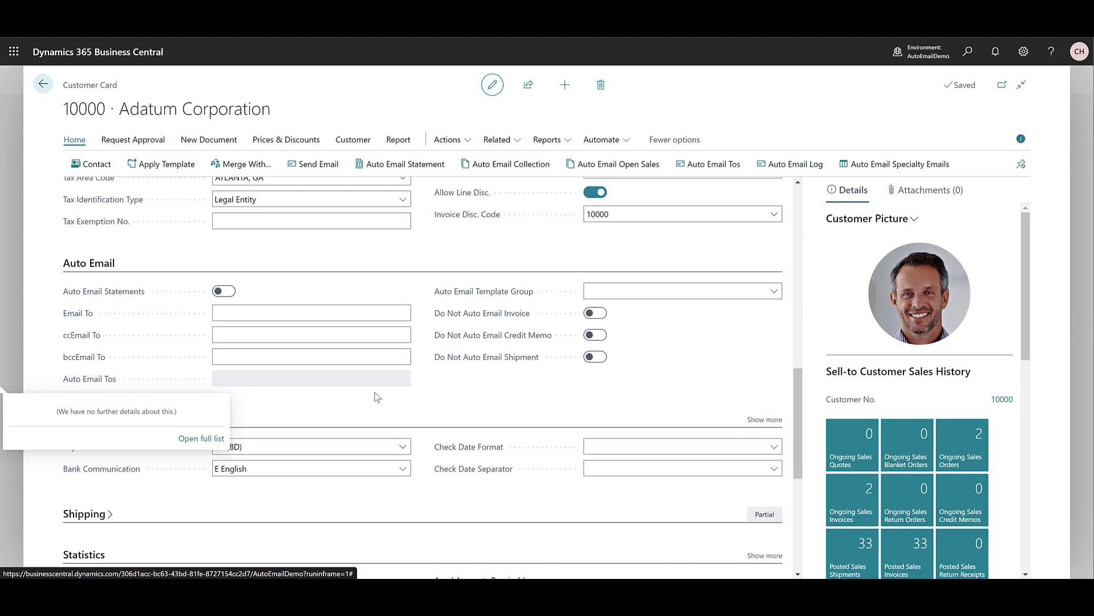
click(197, 439)
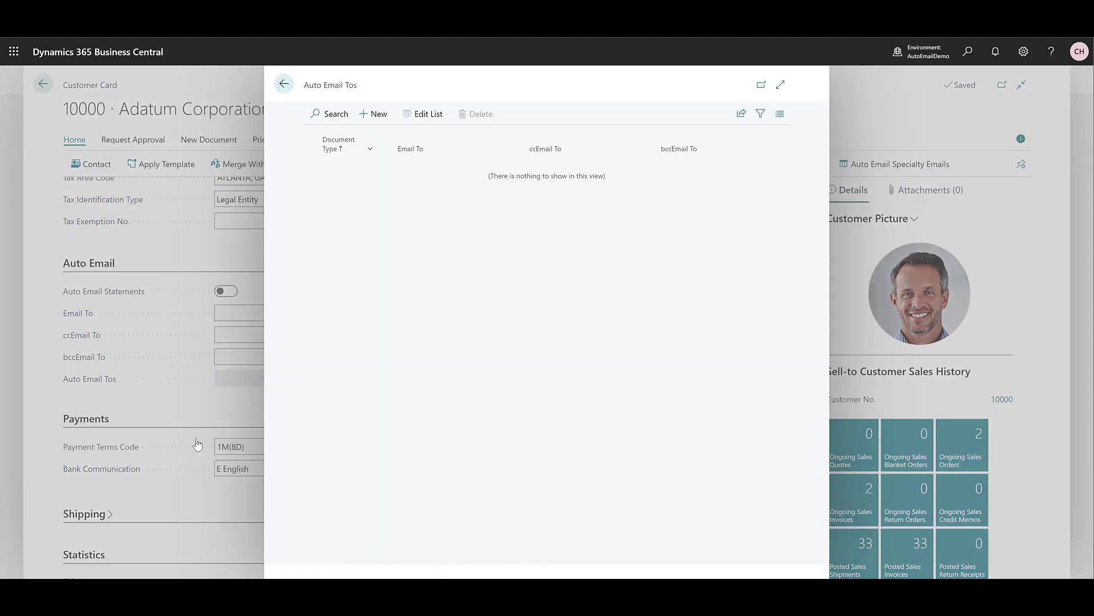
click(374, 114)
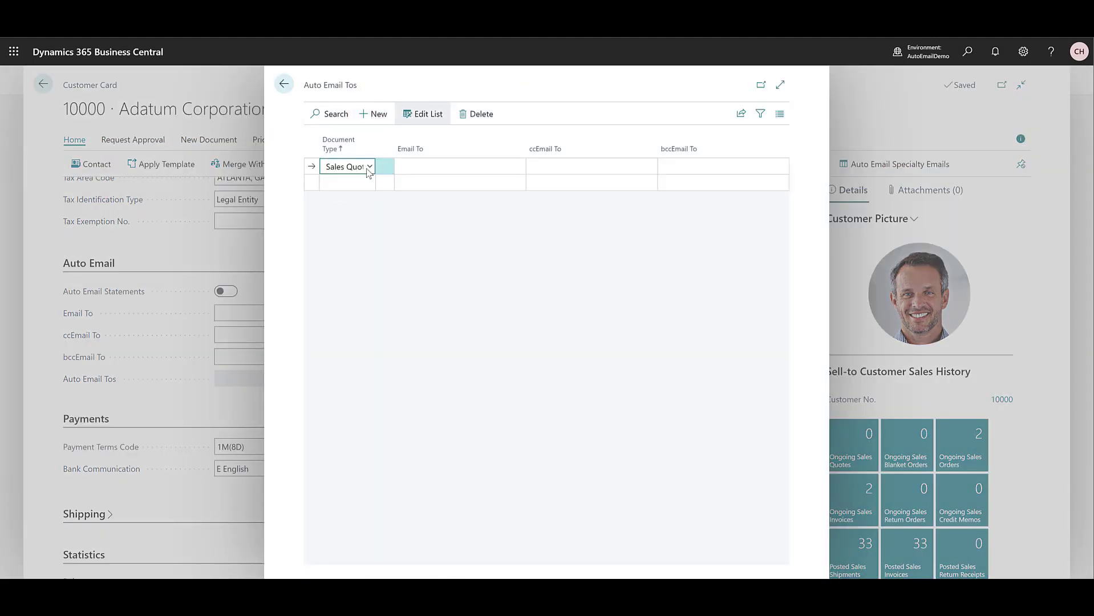
click(369, 168)
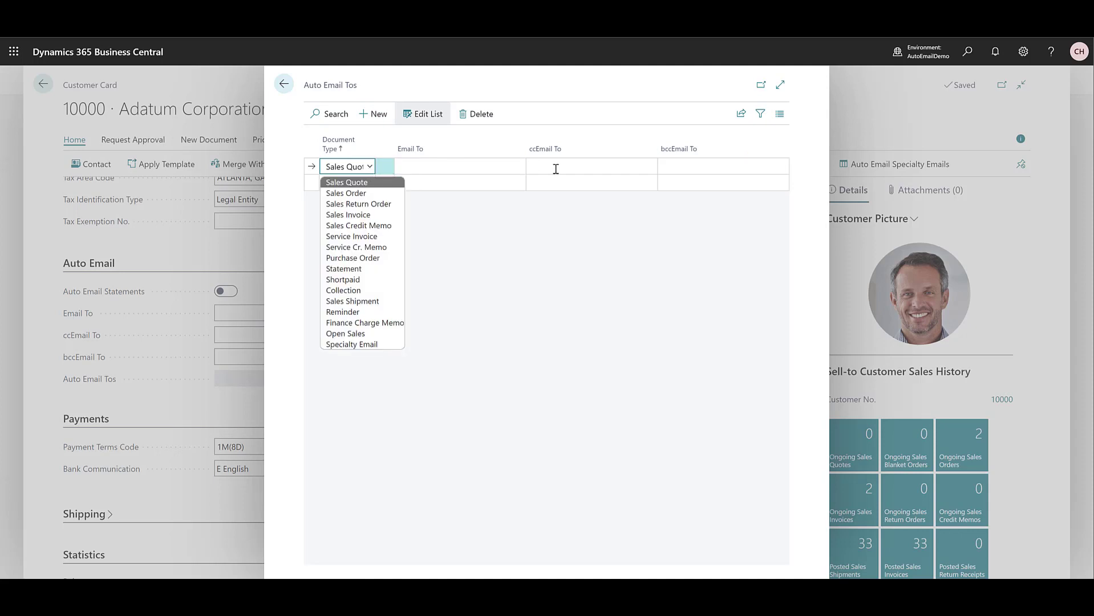
click(354, 214)
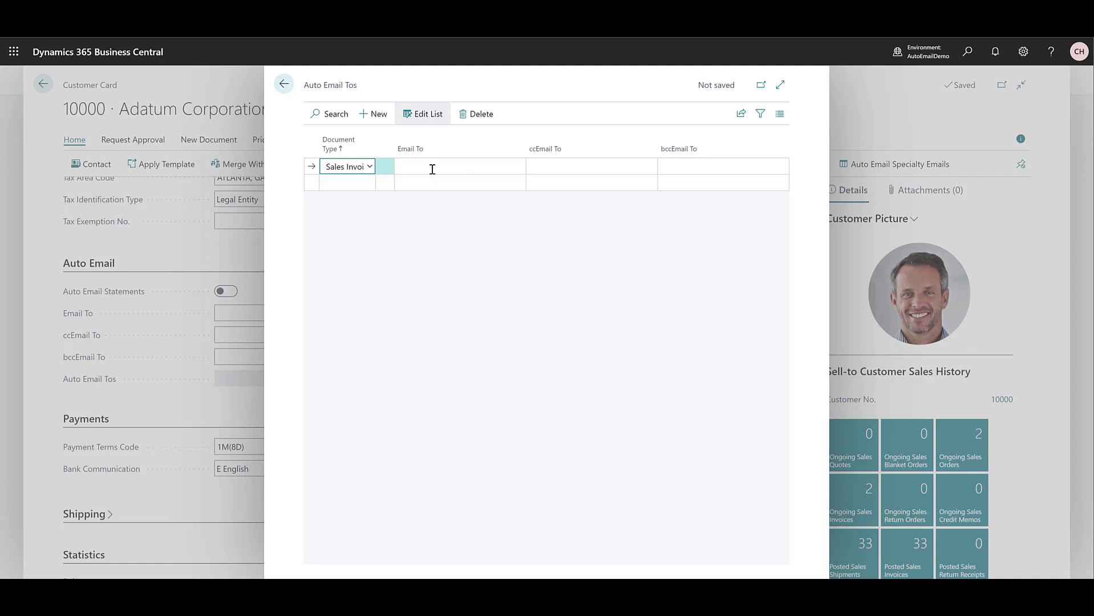
click(358, 188)
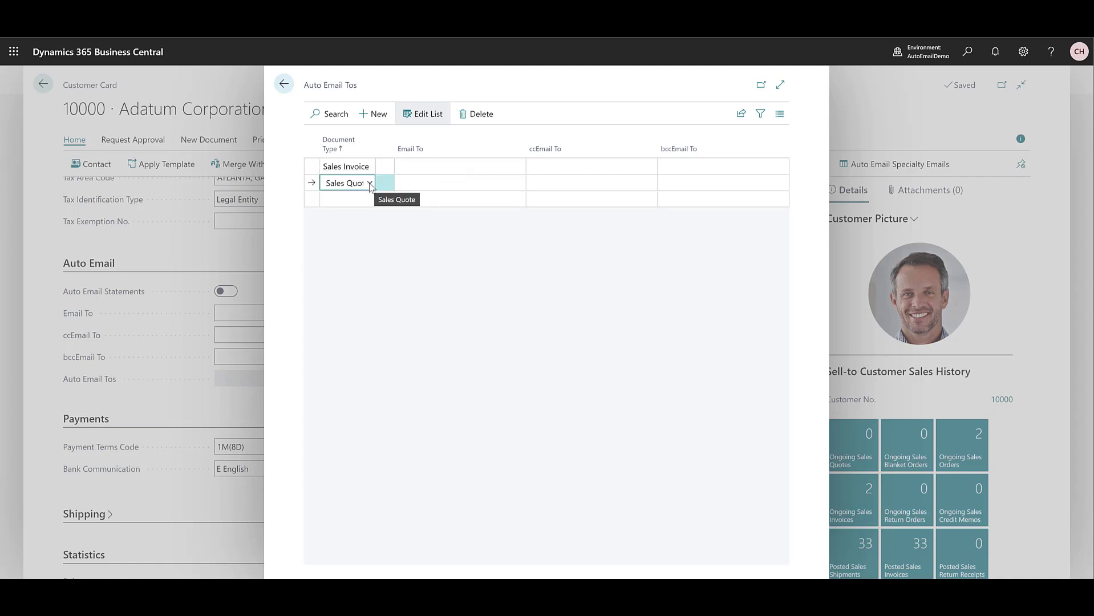
click(369, 183)
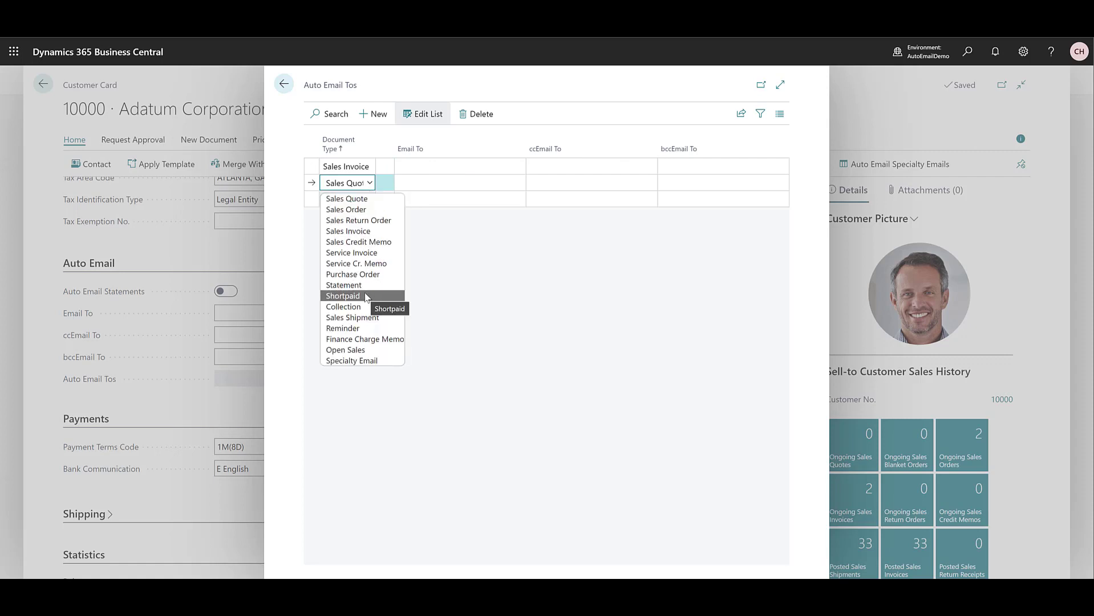
click(360, 296)
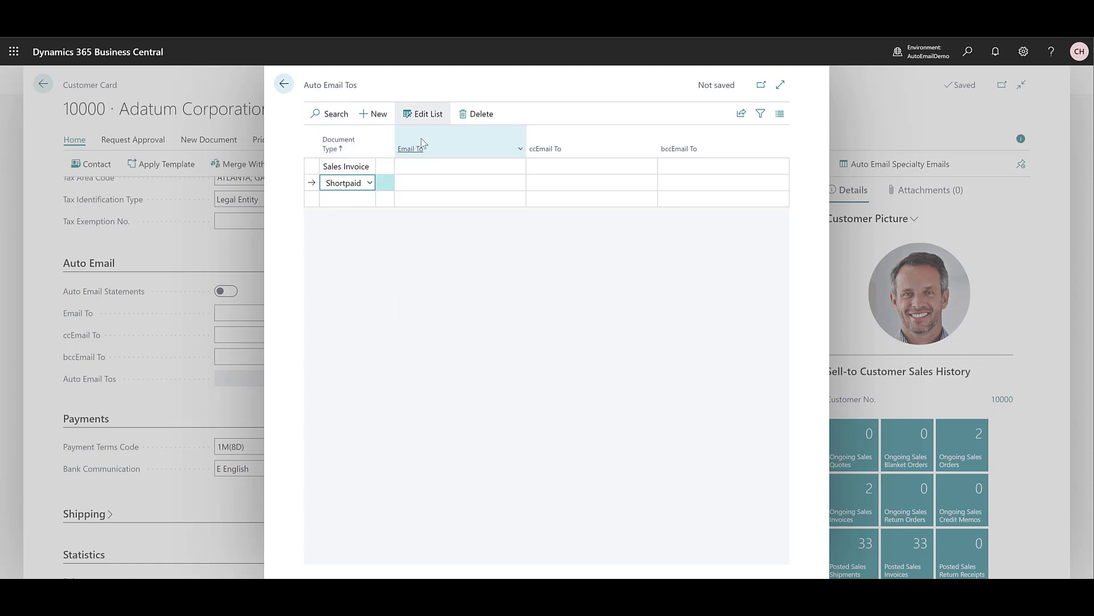
Delete the Shortpaid and Sales Invoice lines from Auto Email Tos and return to the customer card.
click(474, 116)
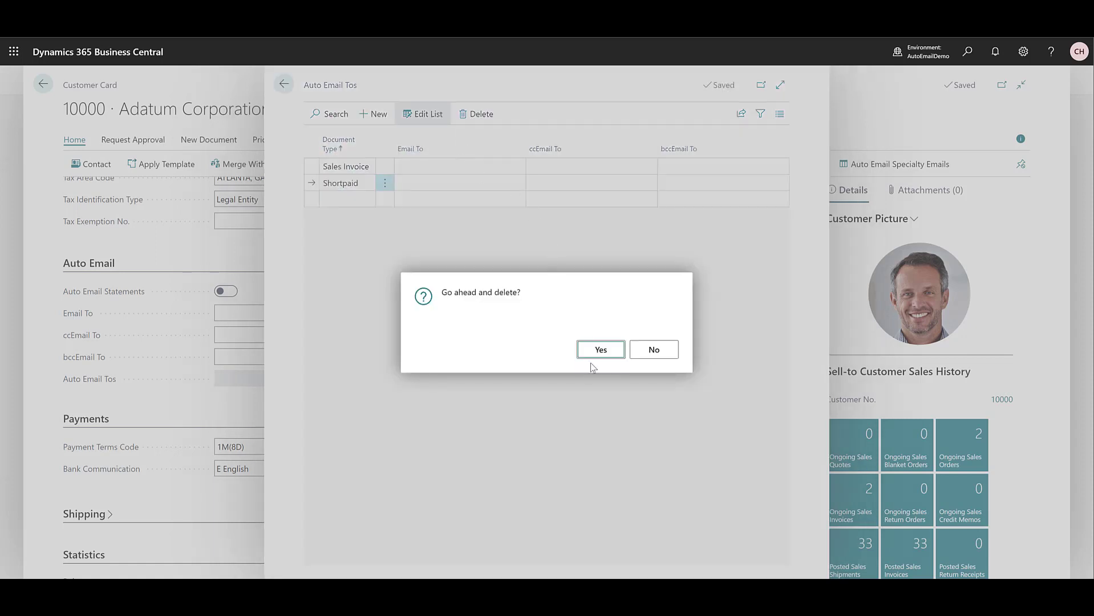
click(604, 349)
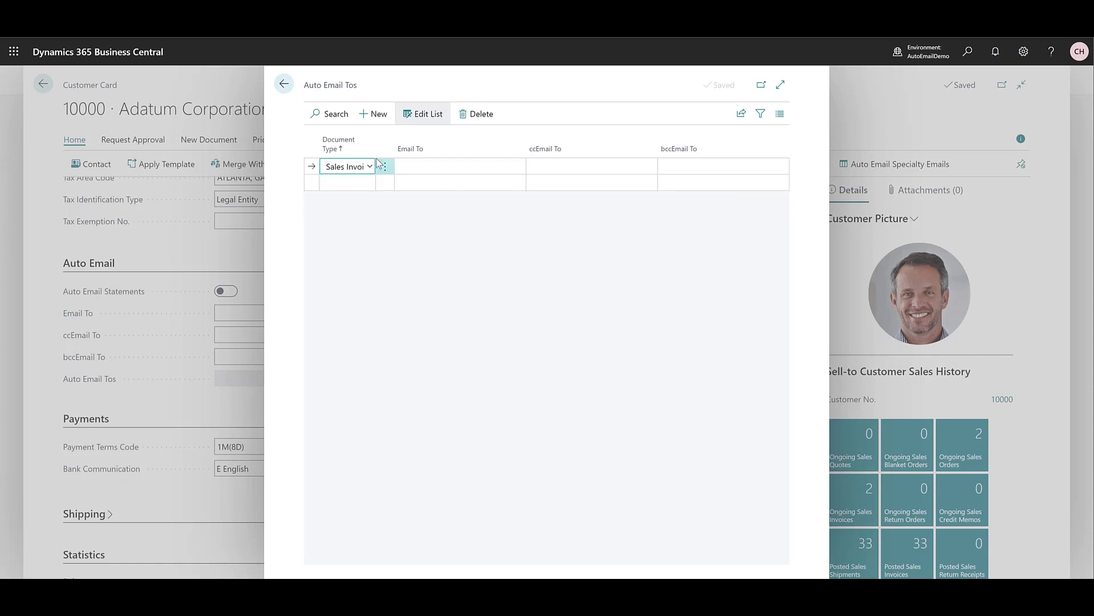
click(475, 114)
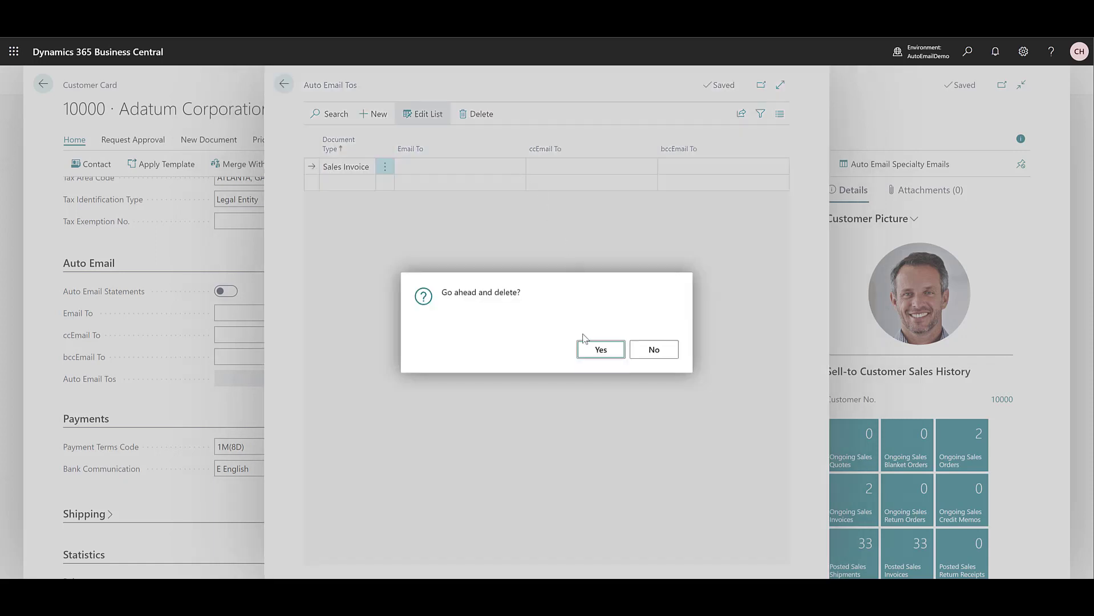
click(586, 349)
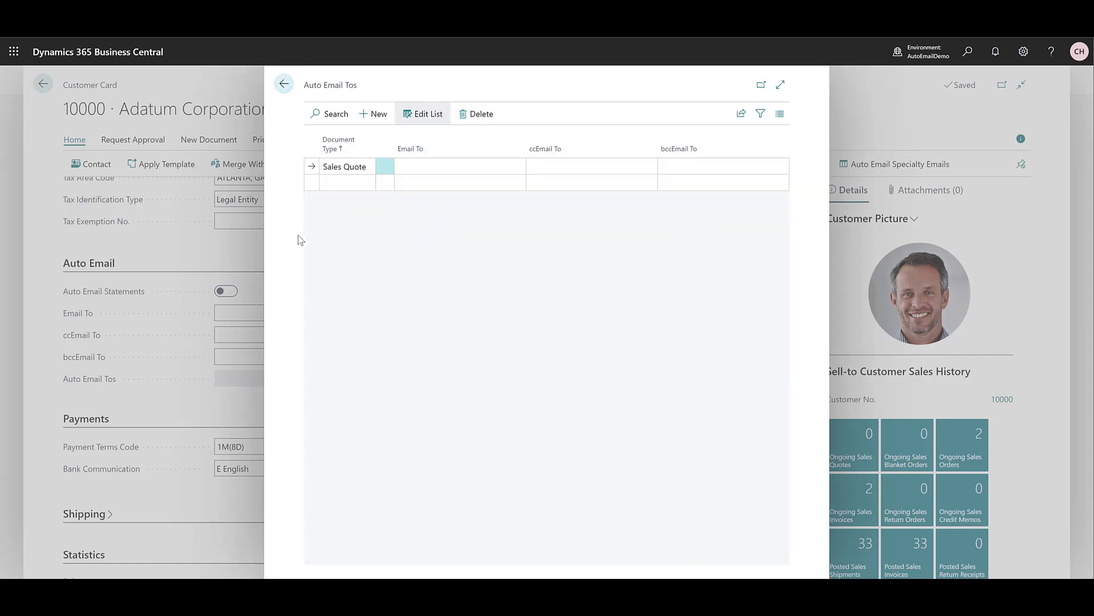
key(Escape)
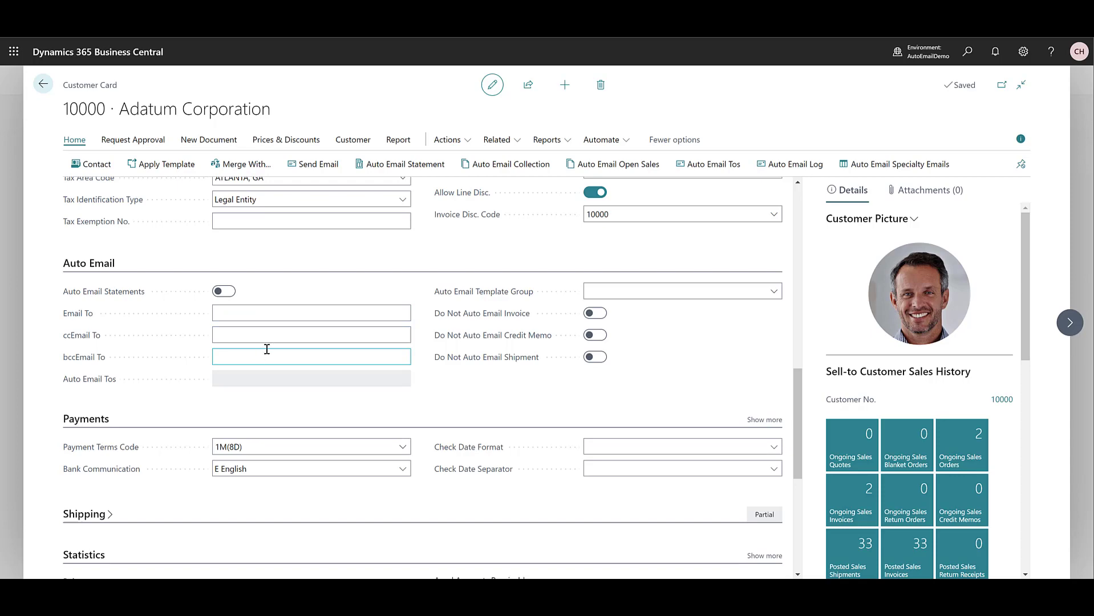
Check the customer's contact email, and try the LARGE Auto Email Template Group before clearing it again.
scroll(263, 357, up, 10)
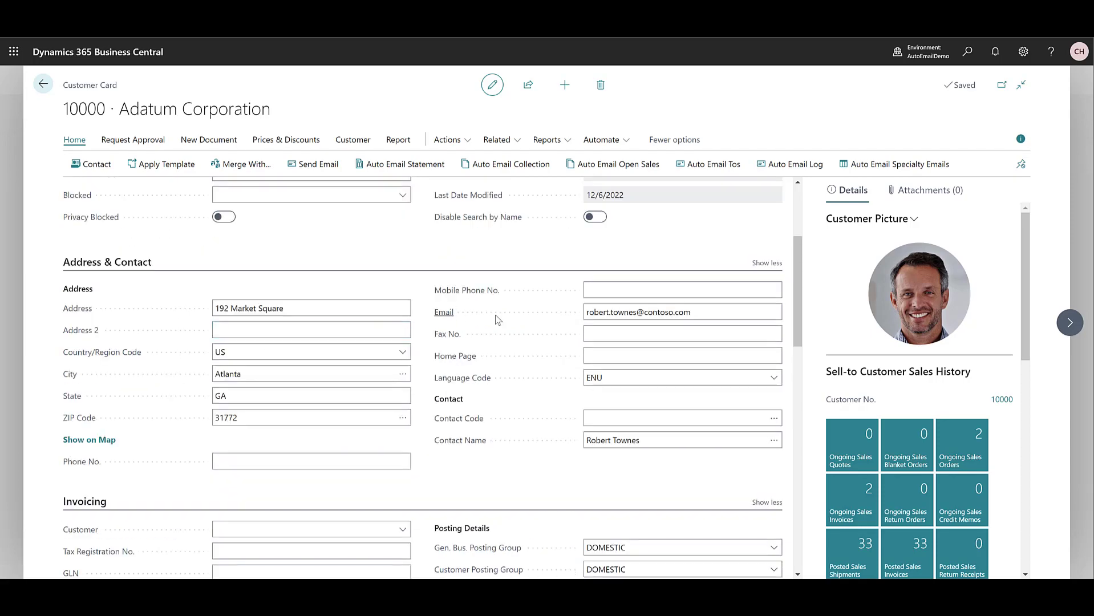
click(649, 314)
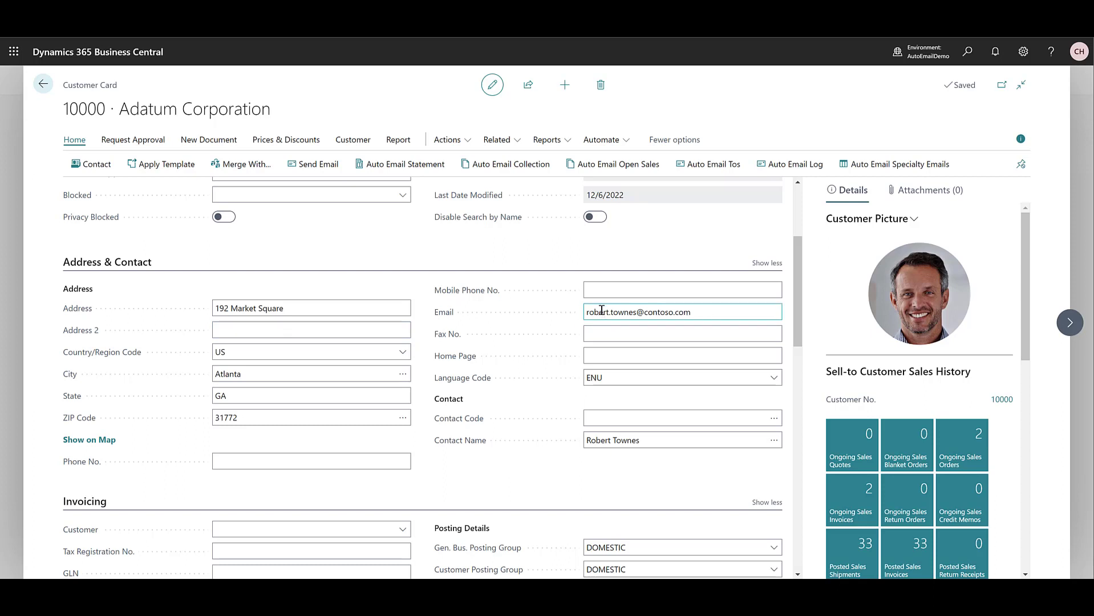
scroll(602, 314, down, 5)
scroll(601, 315, down, 1)
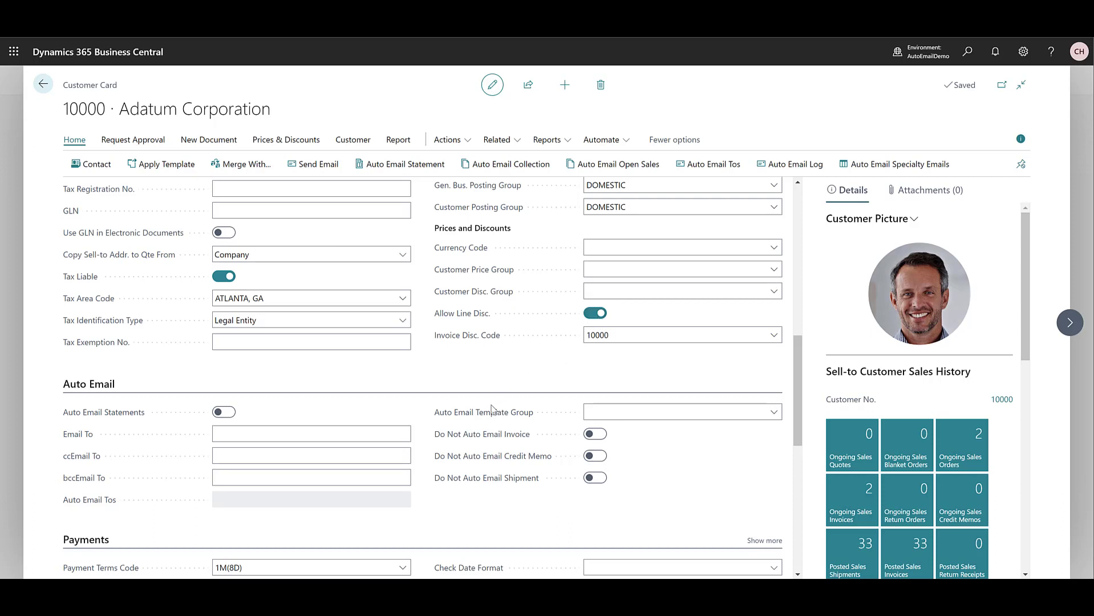
click(775, 412)
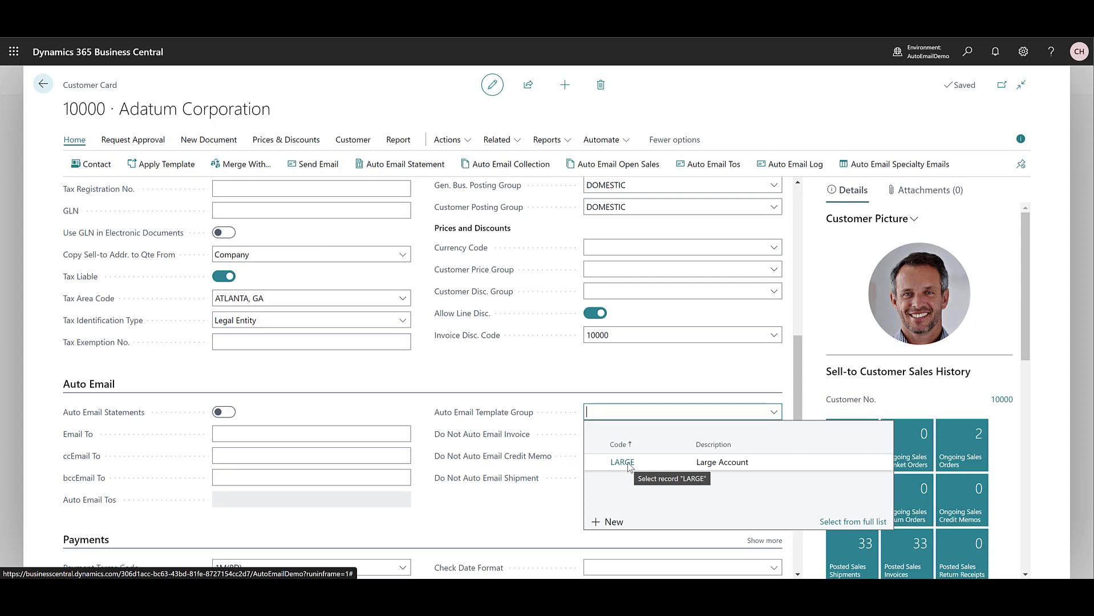
click(624, 462)
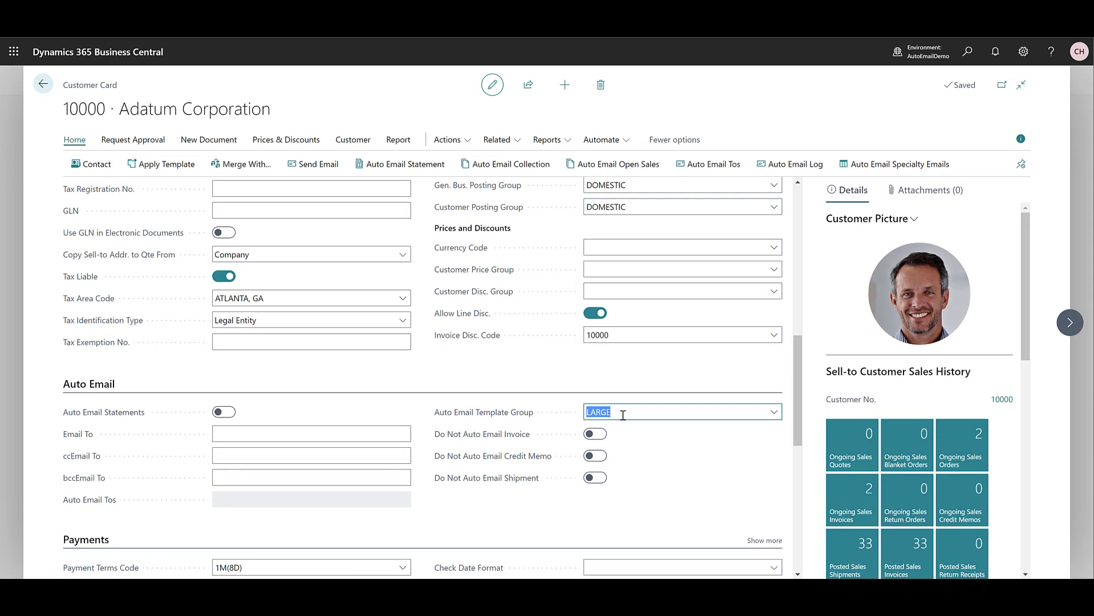
key(BackSpace)
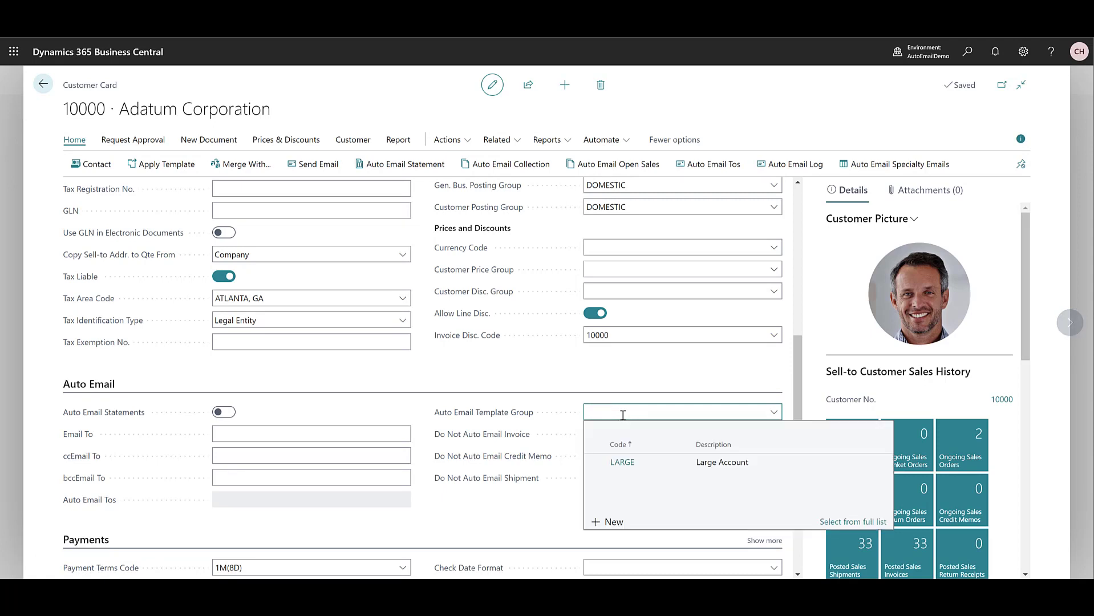
click(569, 506)
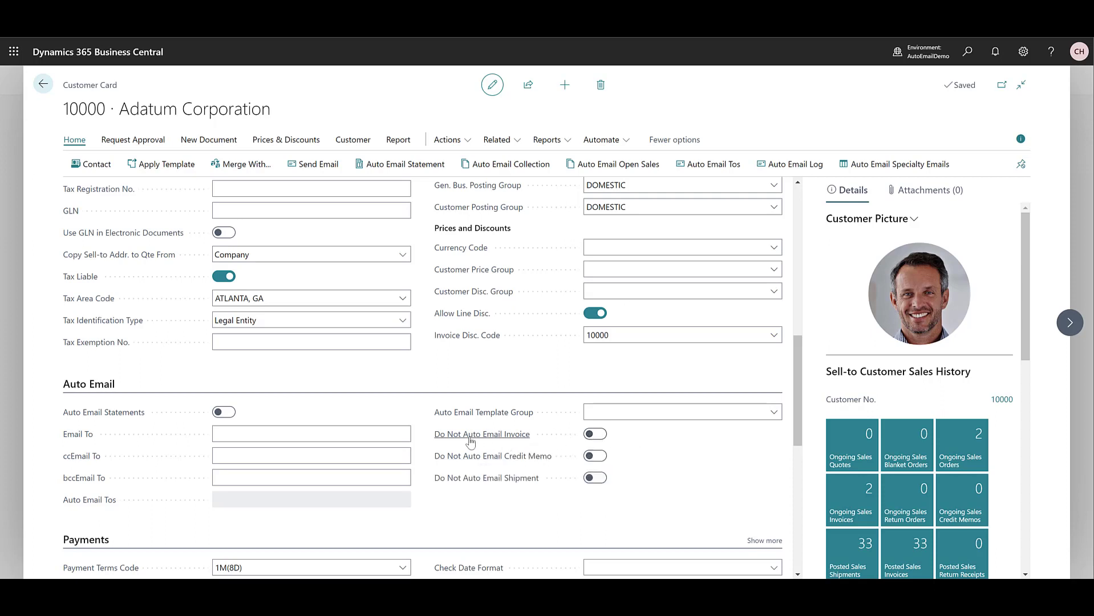
Turn on Do Not Auto Email Invoice for the customer and try the matching Credit Memo and Shipment switches.
mouse_move(464, 439)
click(594, 438)
click(595, 457)
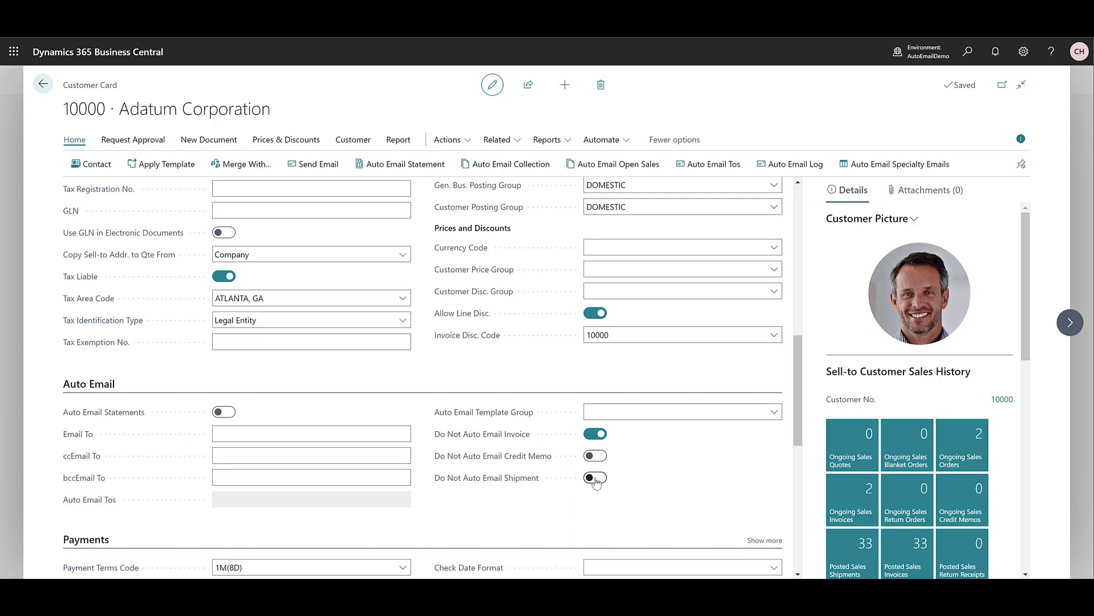
click(595, 479)
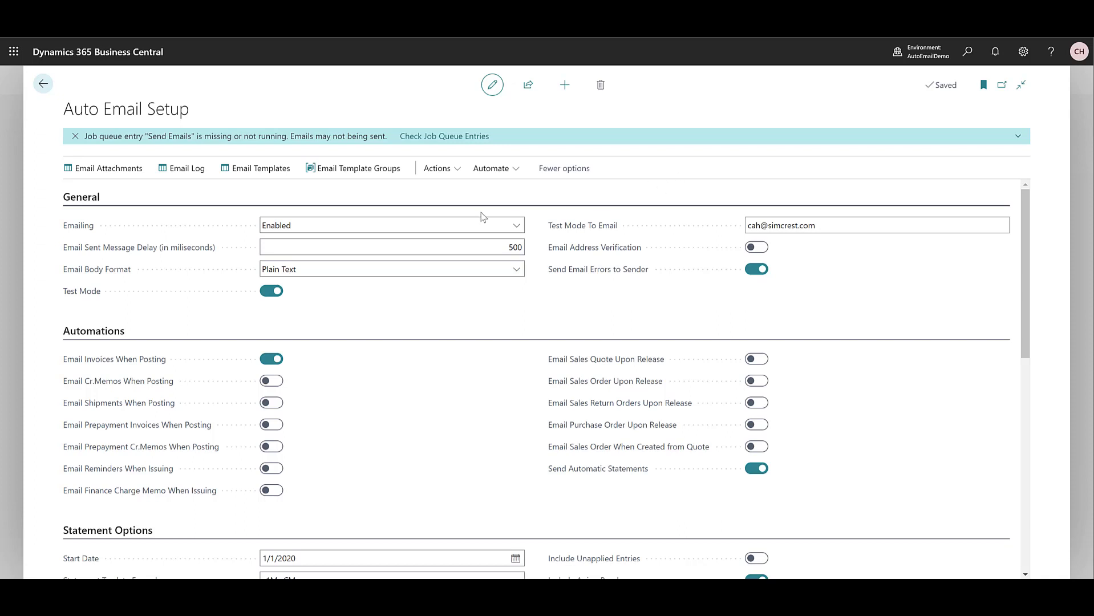
Examine the emailing, message delay, body format, test mode, address verification and error options in the General section of Auto Email Setup.
click(303, 228)
click(303, 227)
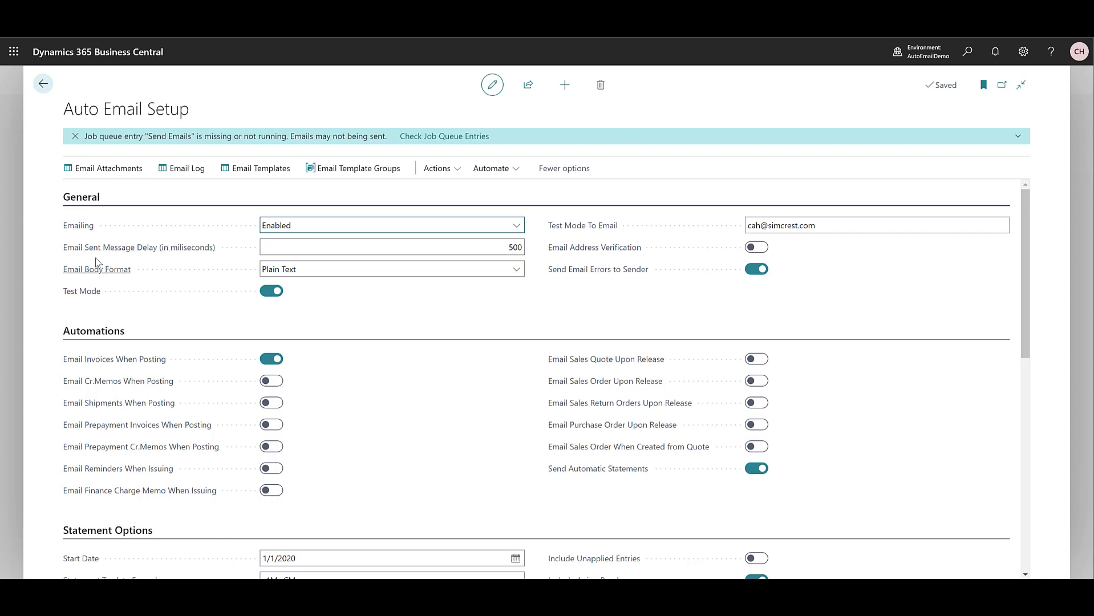
mouse_move(119, 258)
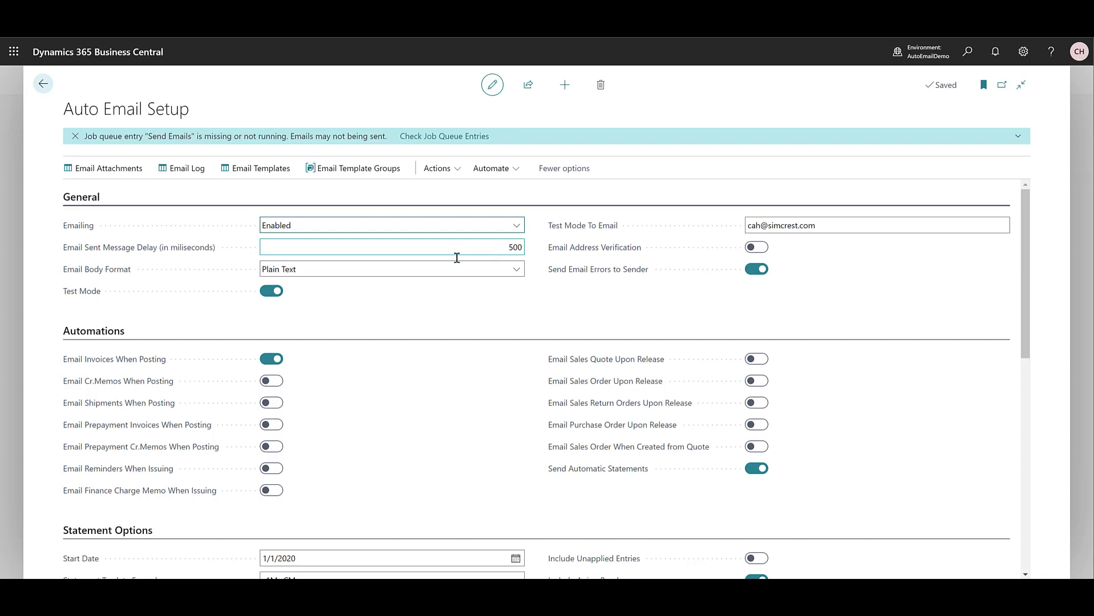
click(312, 279)
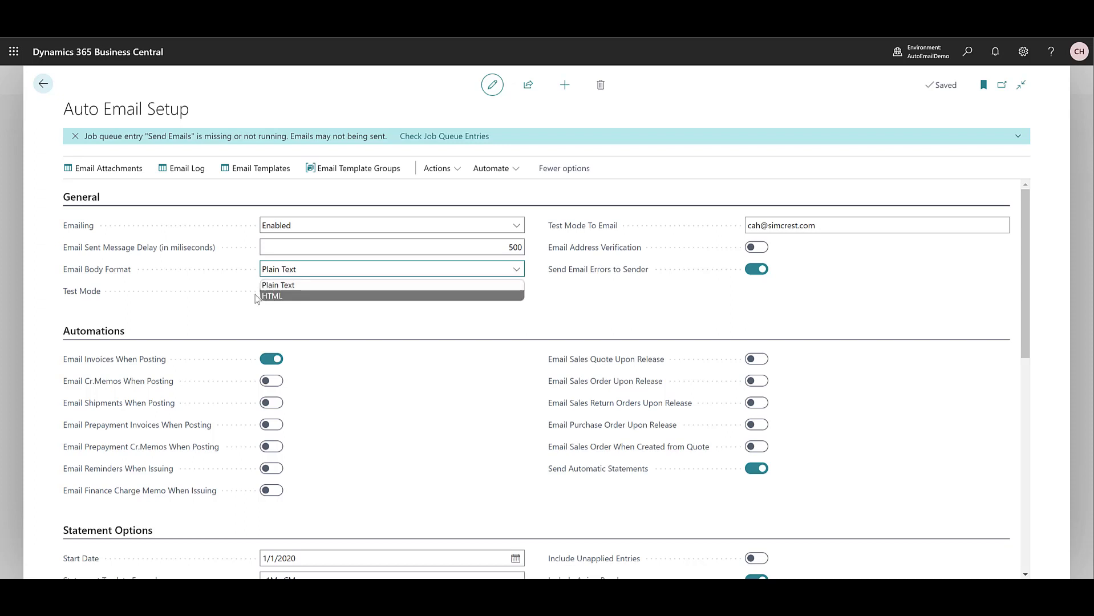
click(215, 322)
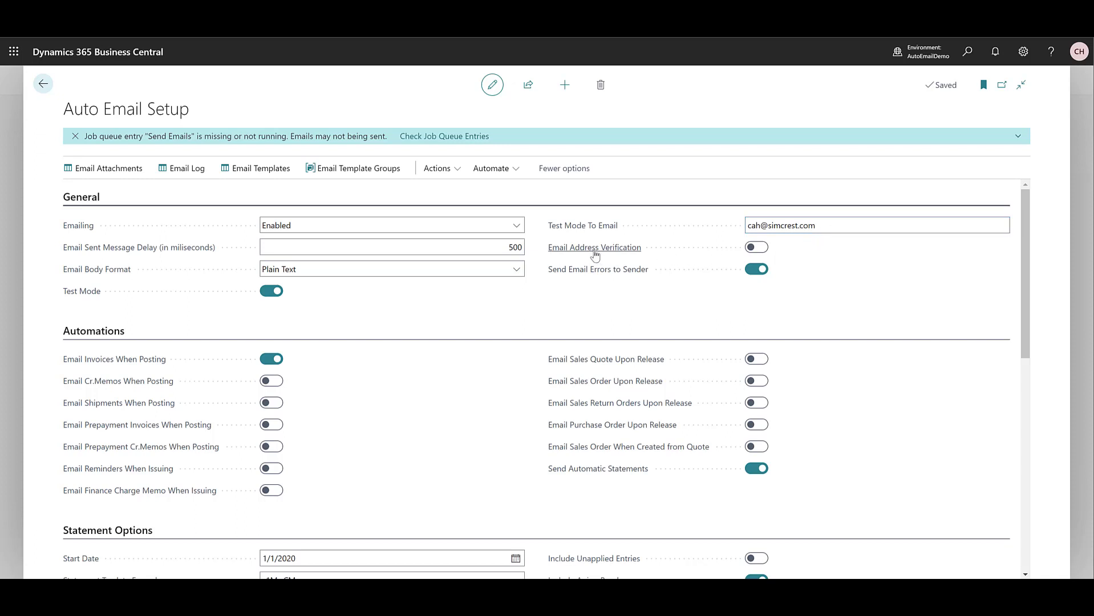
mouse_move(595, 255)
mouse_move(587, 278)
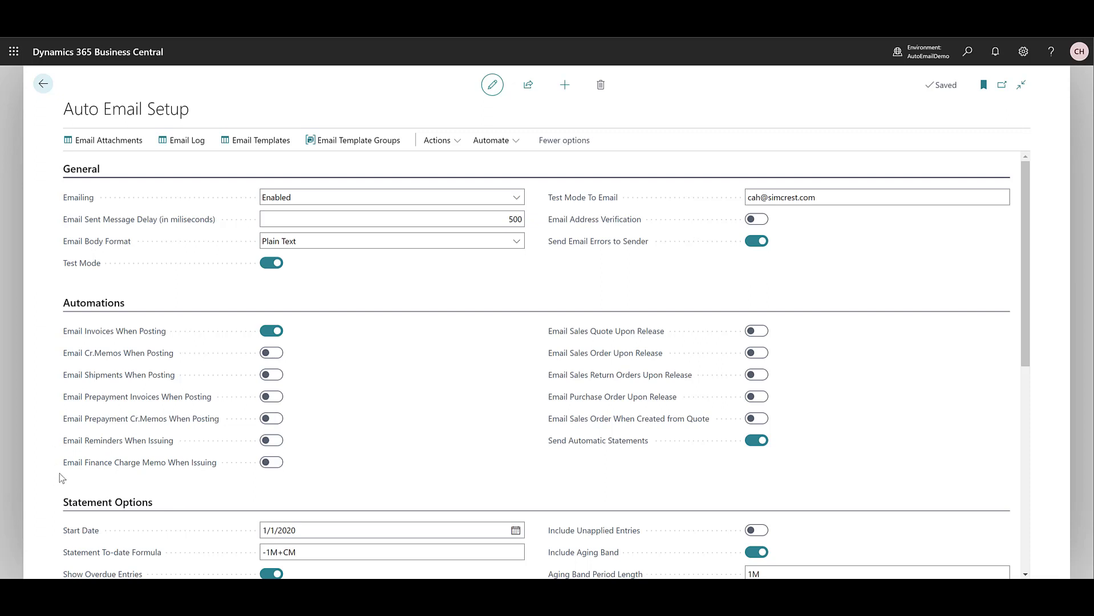
Examine the Automations and Statement Options sections of Auto Email Setup and the choices for Automatic Statement Option.
mouse_move(130, 473)
scroll(971, 317, down, 2)
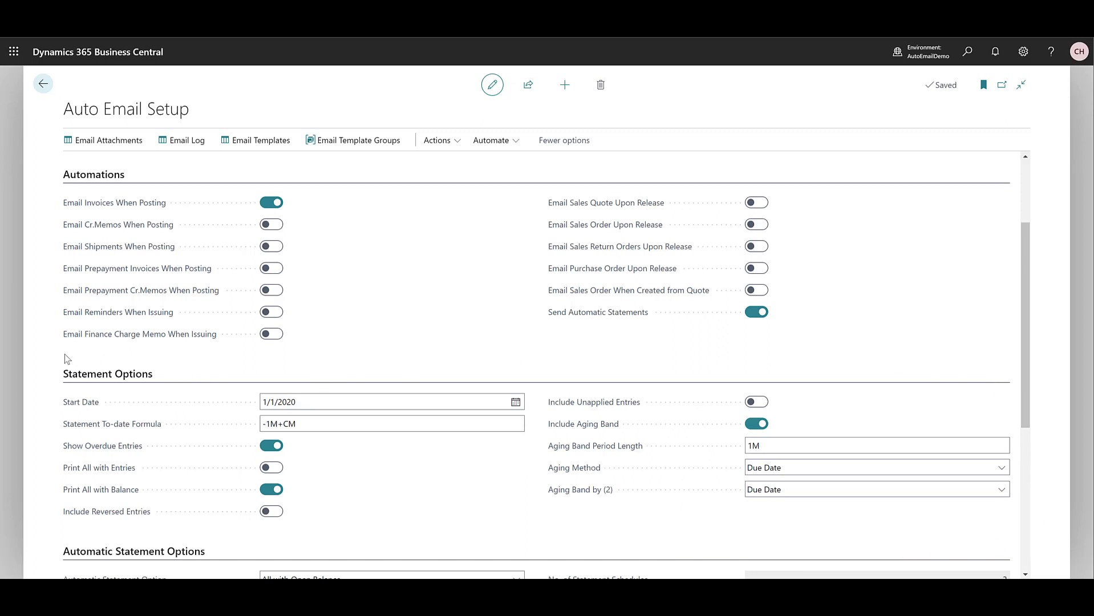
scroll(67, 359, down, 1)
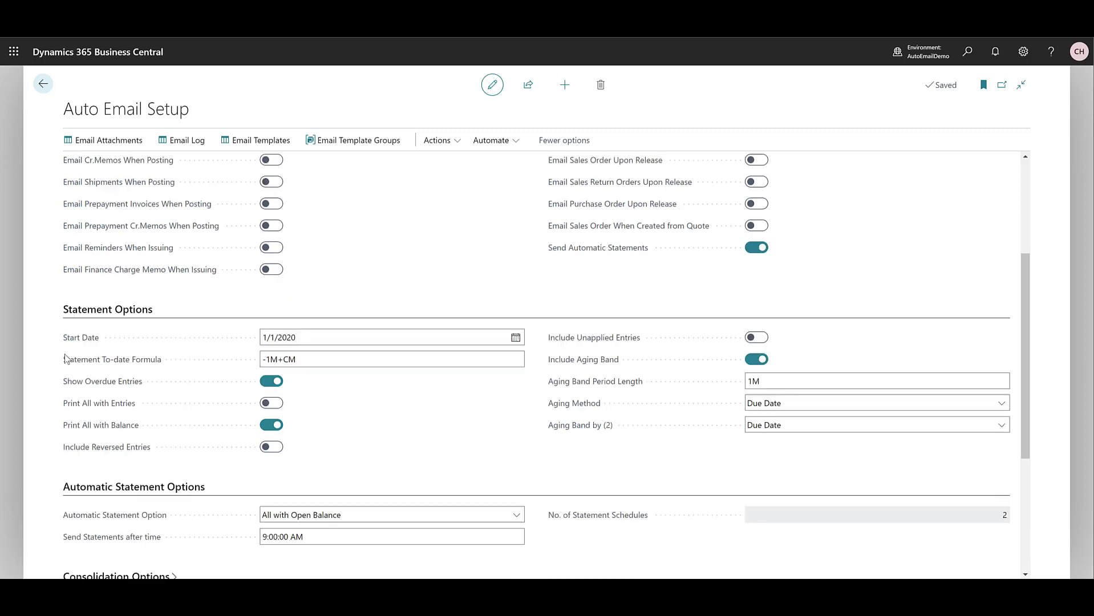
scroll(67, 359, down, 1)
scroll(67, 359, up, 1)
scroll(319, 488, down, 1)
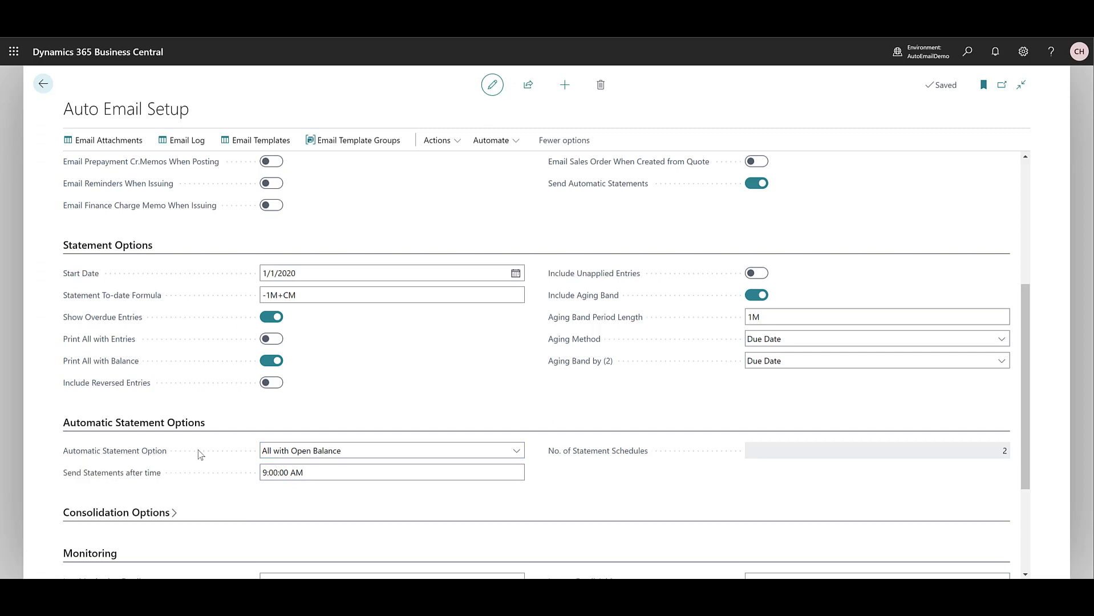
click(329, 454)
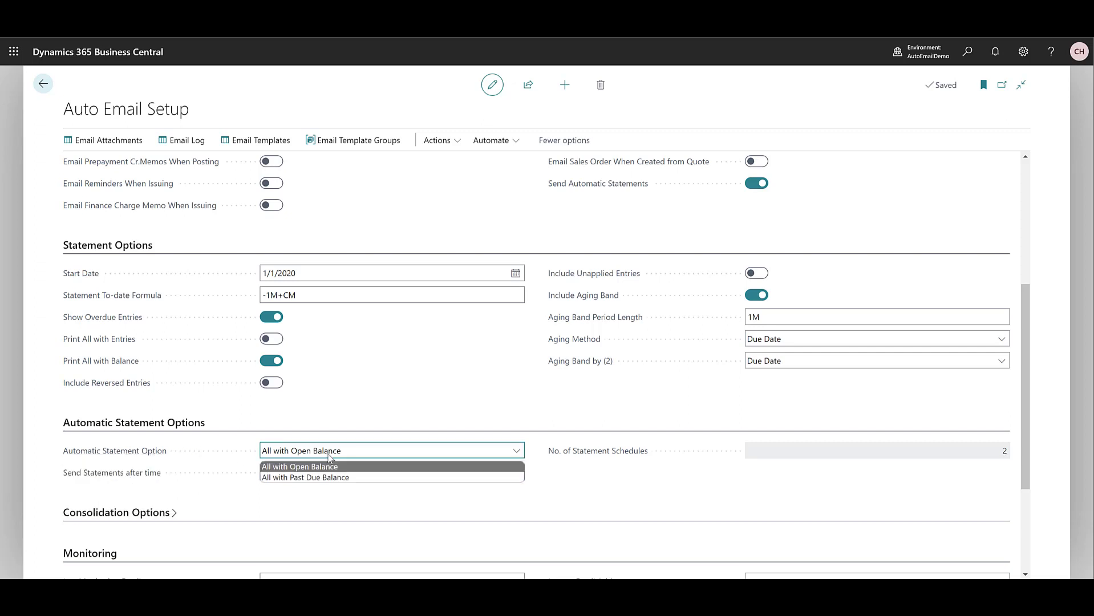
click(329, 457)
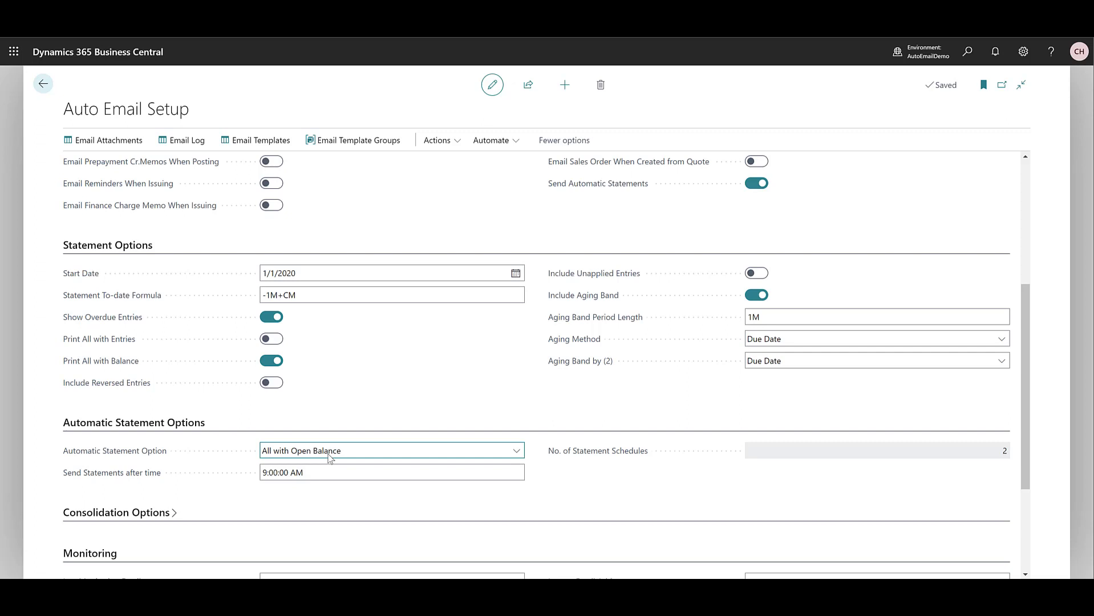
View the full list of automatic statement schedule lines and return to Auto Email Setup.
mouse_move(112, 484)
click(1006, 455)
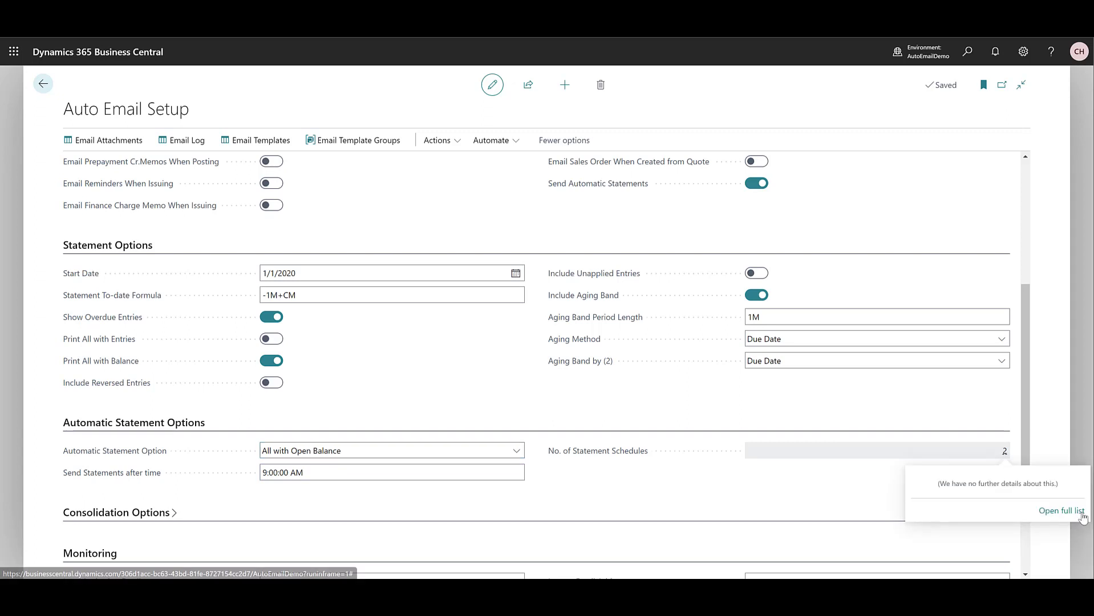
click(1073, 513)
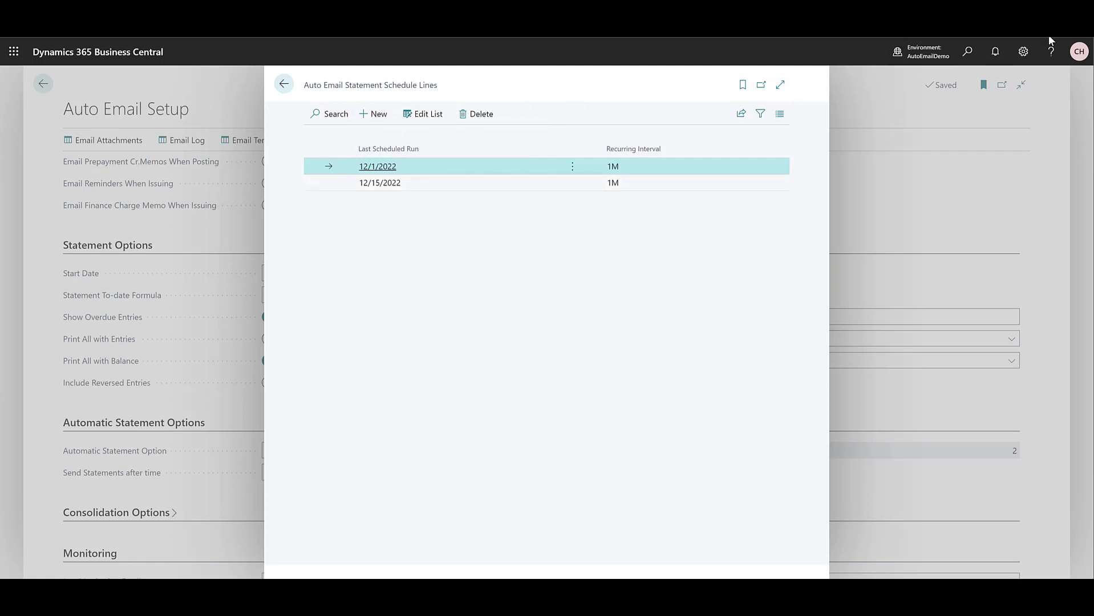
key(Escape)
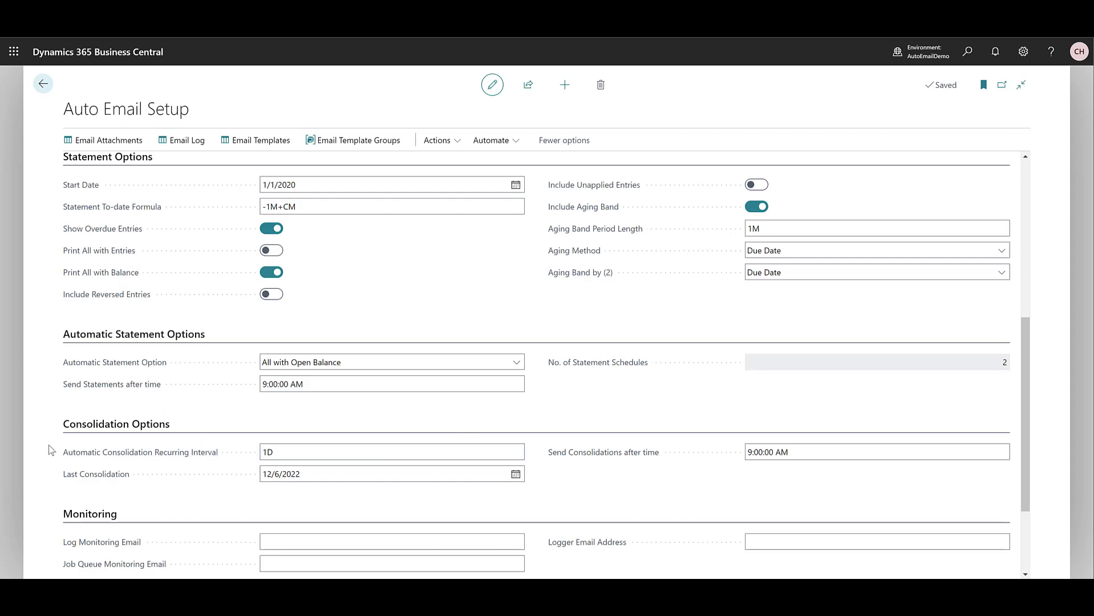
Examine the recurring interval, last consolidation date and send time under Consolidation Options.
click(287, 448)
double_click(289, 449)
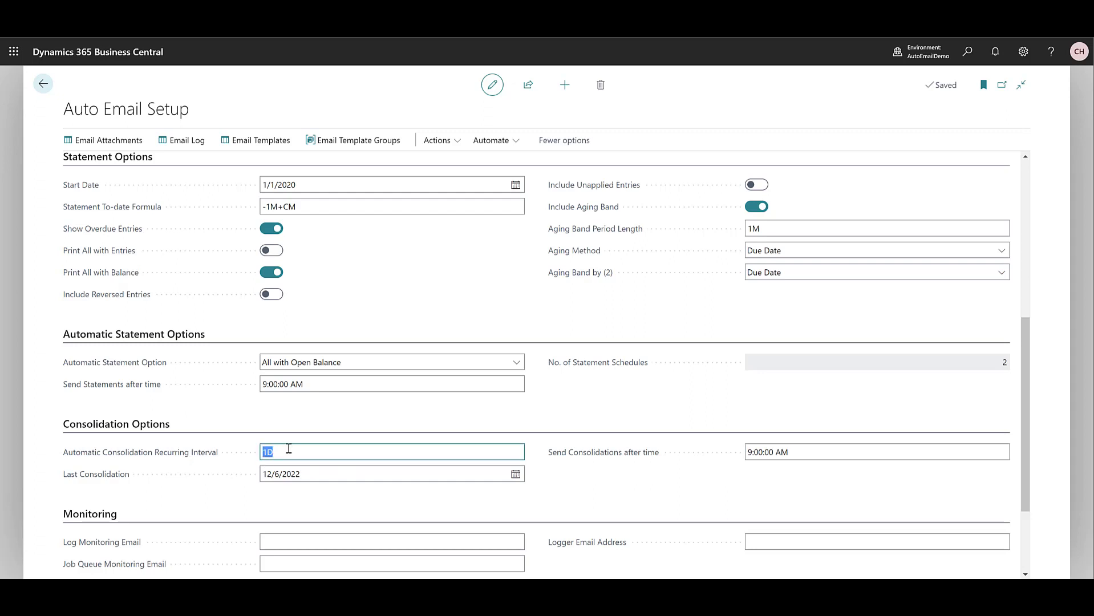
click(328, 471)
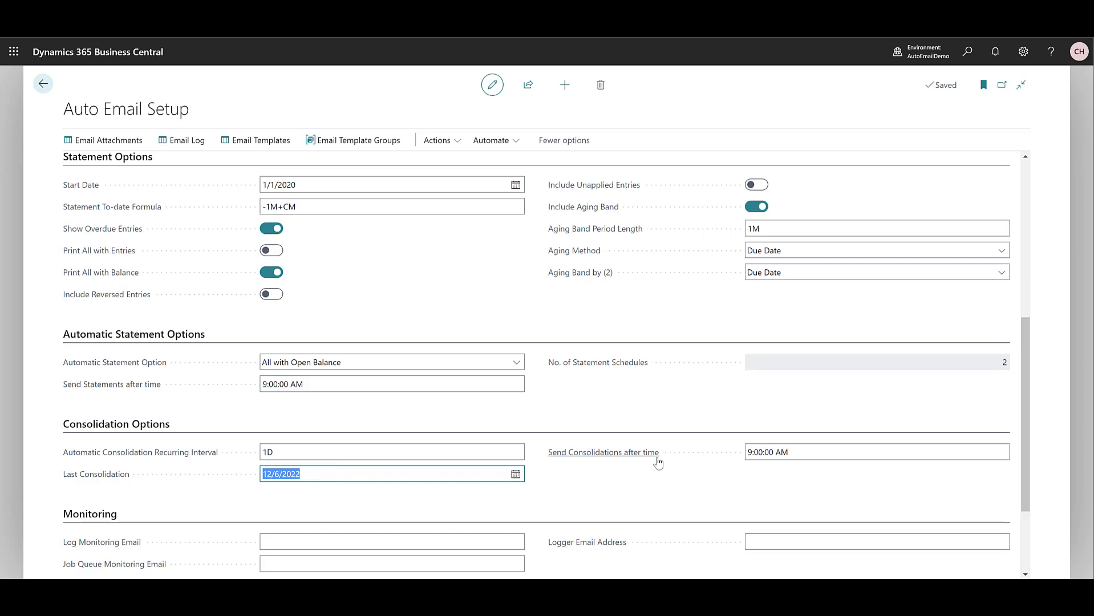
mouse_move(636, 463)
Examine the Log Monitoring Email, Job Queue Monitoring Email and Logger Email Address fields under Monitoring.
scroll(53, 373, down, 2)
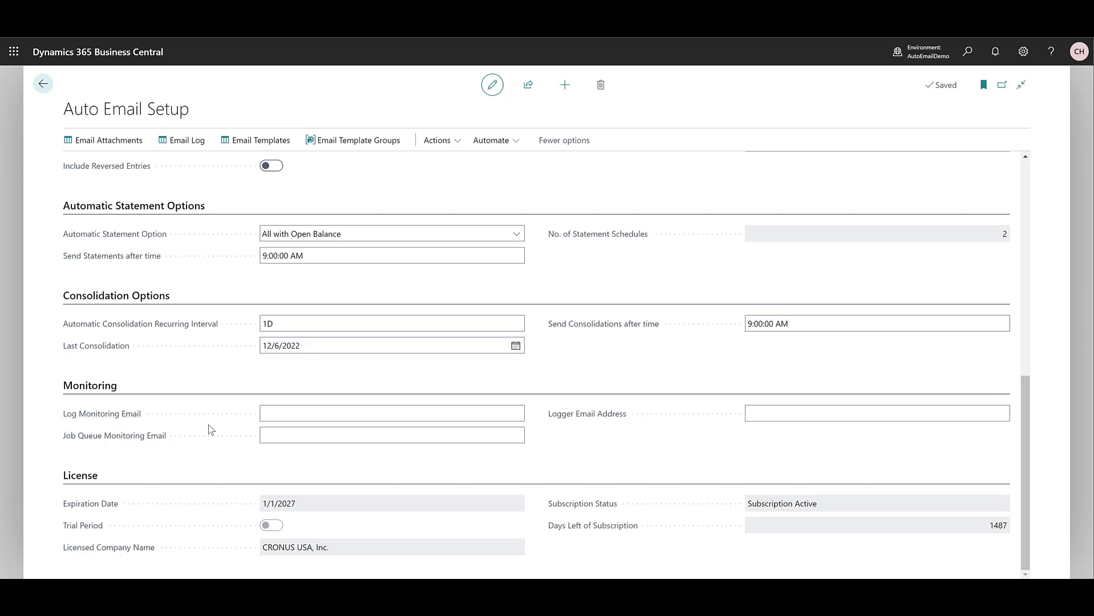
click(276, 413)
mouse_move(175, 437)
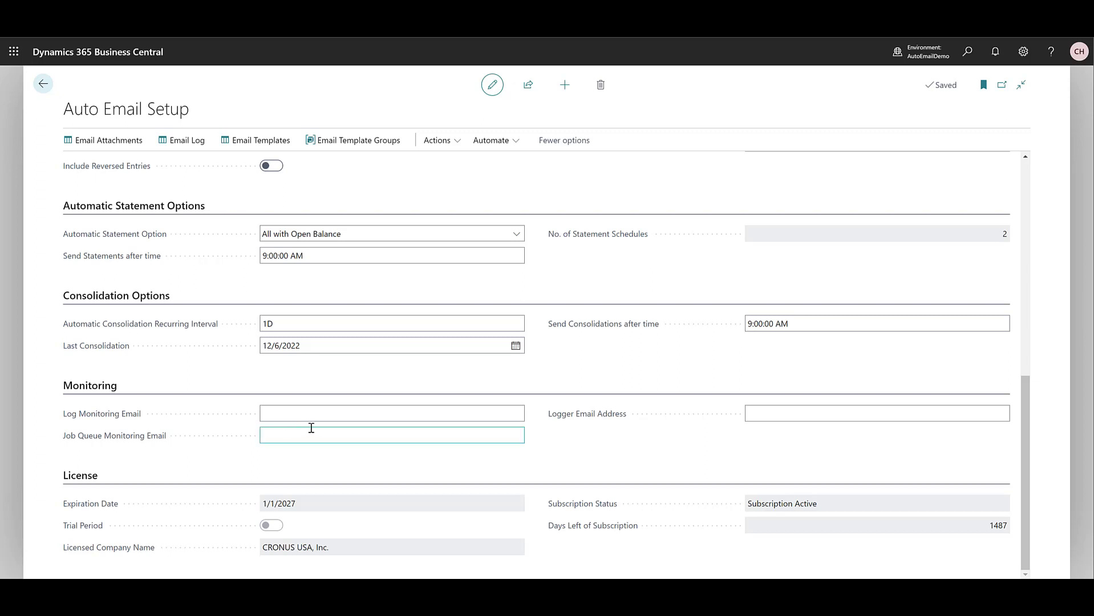
click(329, 437)
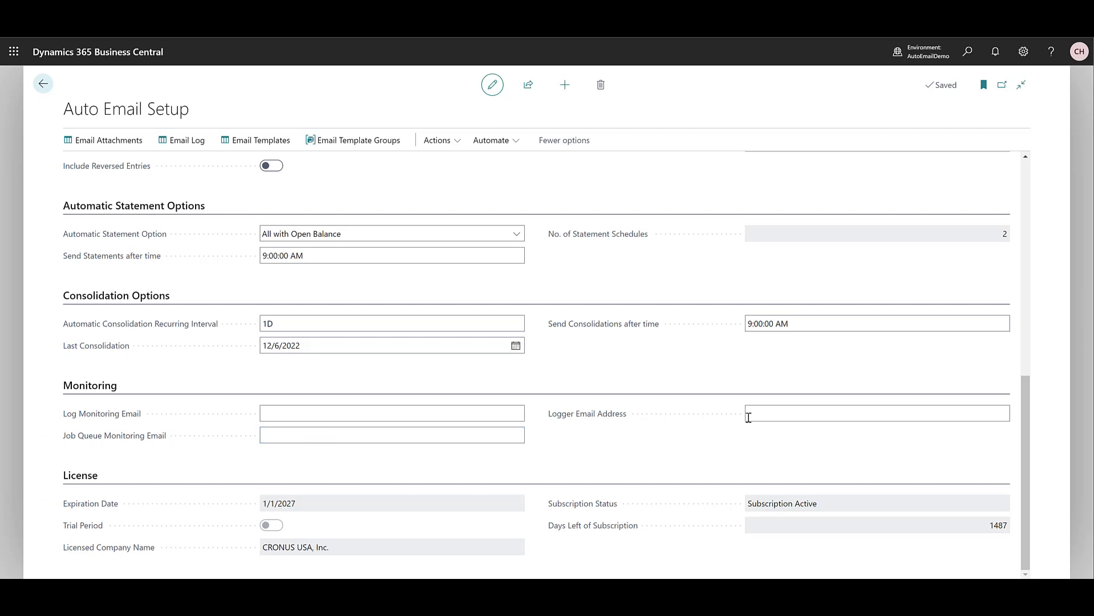
click(846, 412)
Open Subscription Activation for this company and check the company name used to activate the license.
click(452, 146)
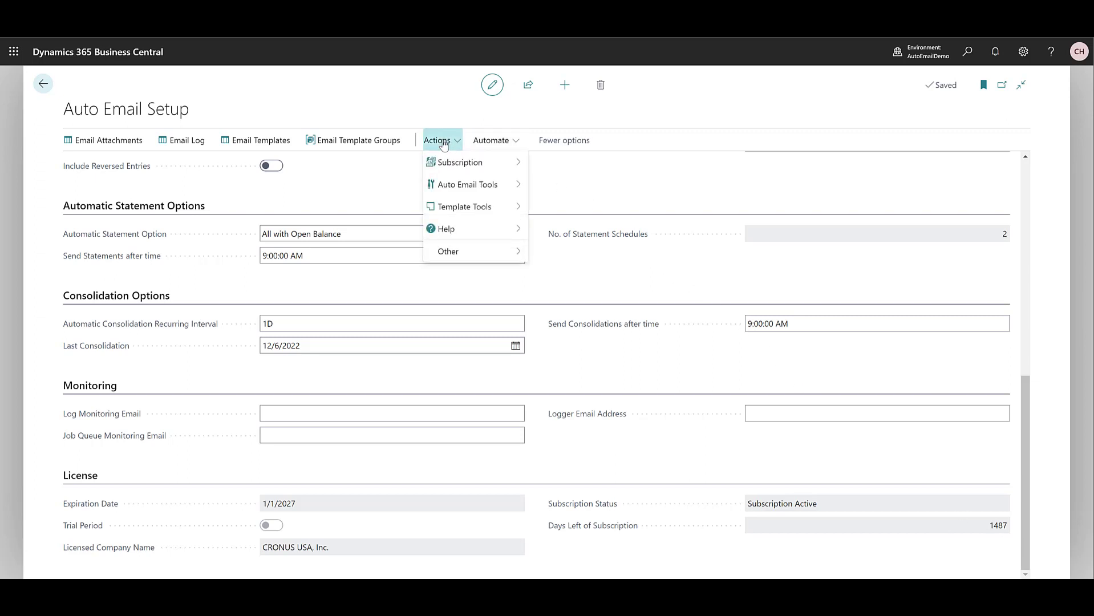
mouse_move(445, 168)
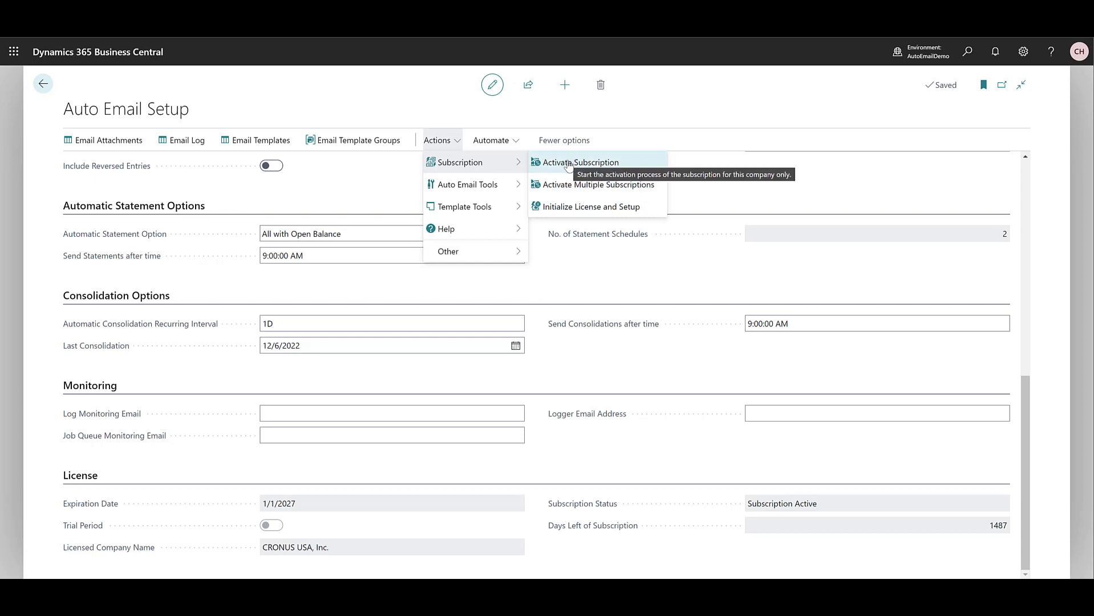
click(569, 163)
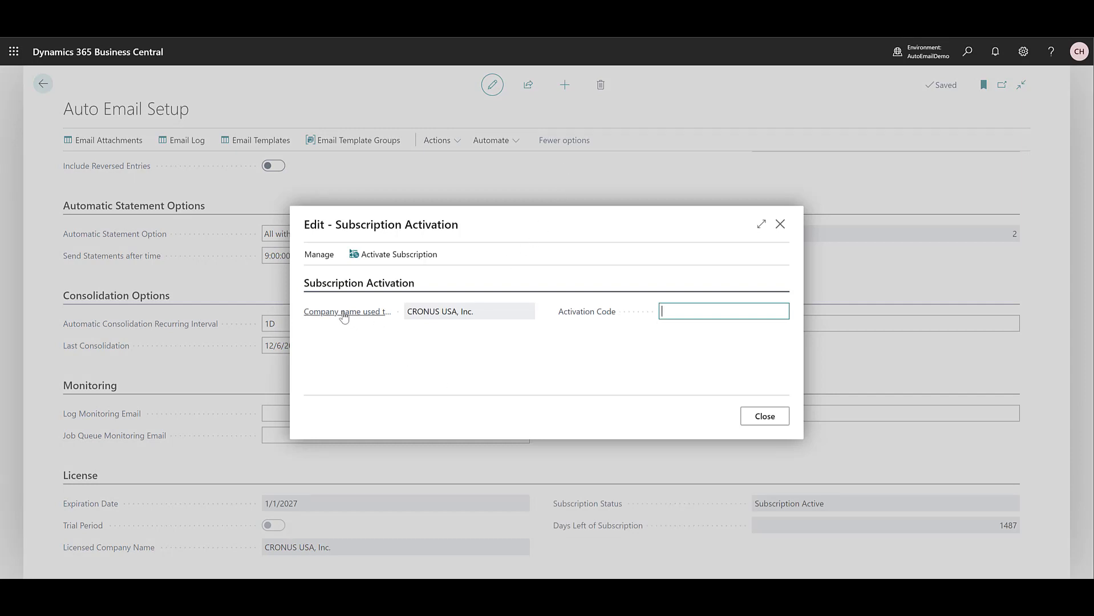
mouse_move(378, 318)
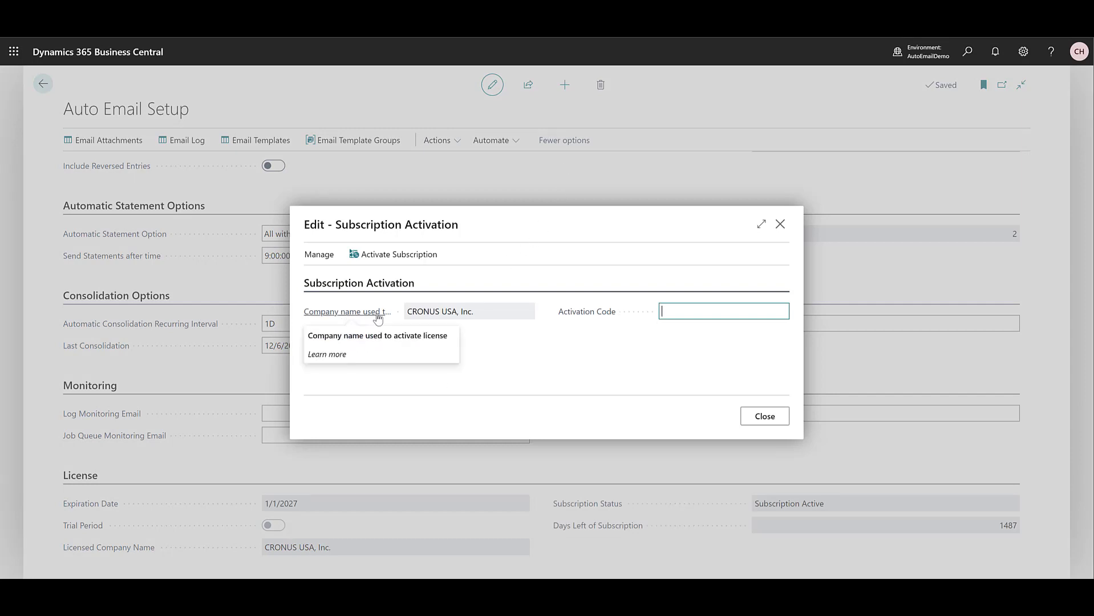
Copy the company name CRONUS USA, Inc. from Subscription Activation and close the dialog without activating.
double_click(451, 314)
shift+click(483, 313)
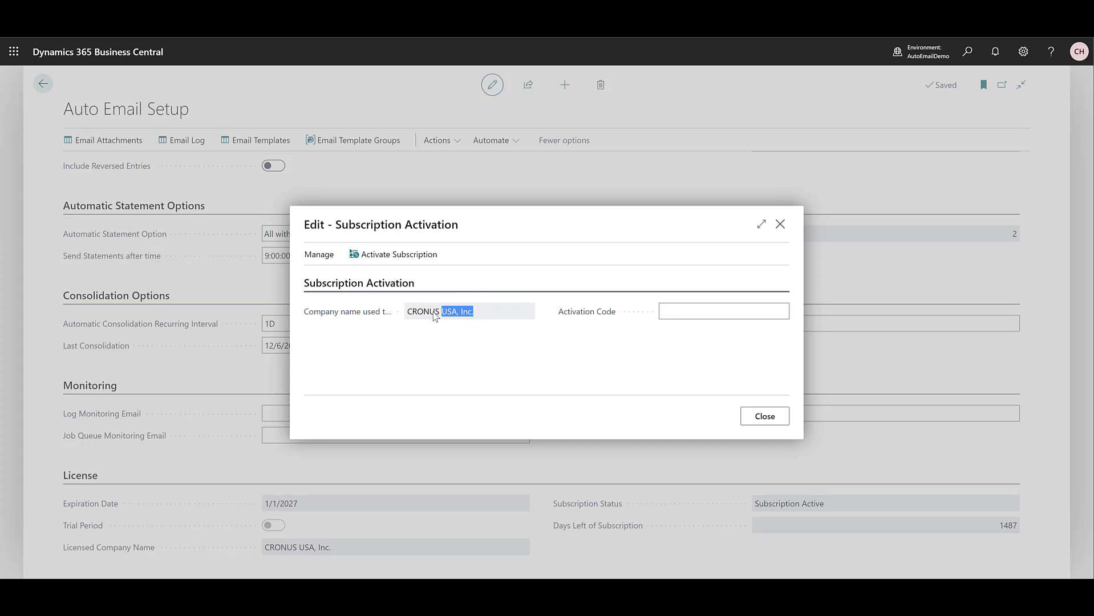
drag(435, 317, 406, 313)
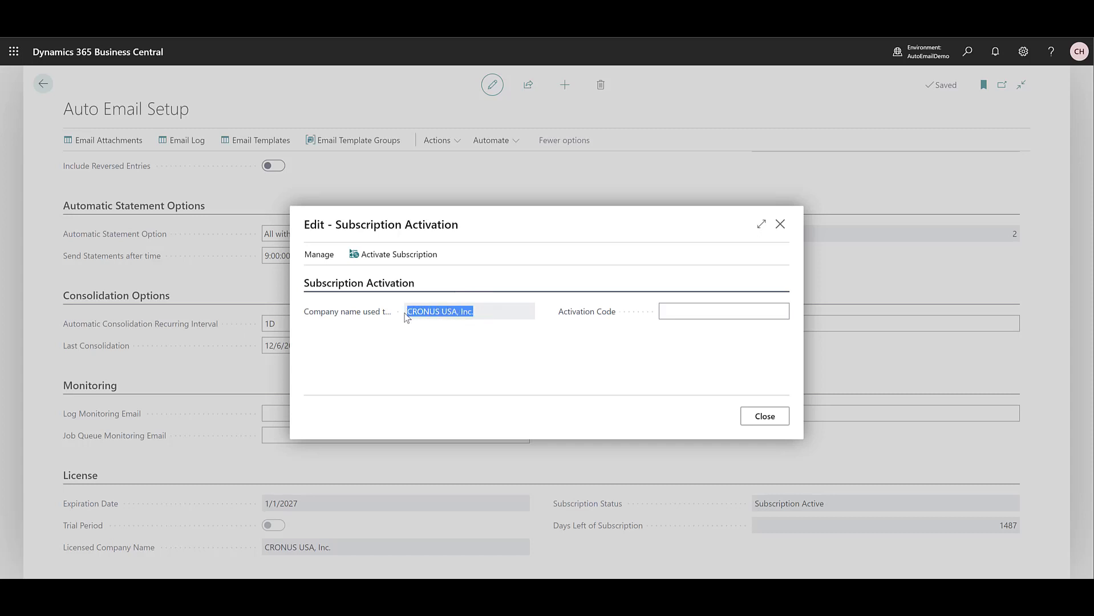
right_click(442, 315)
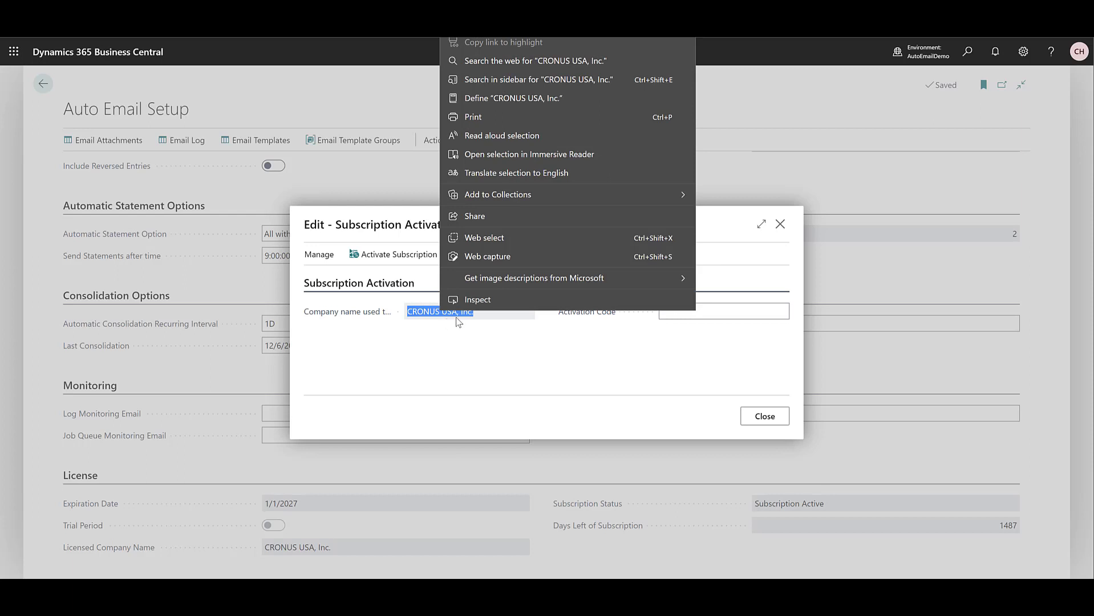
click(478, 24)
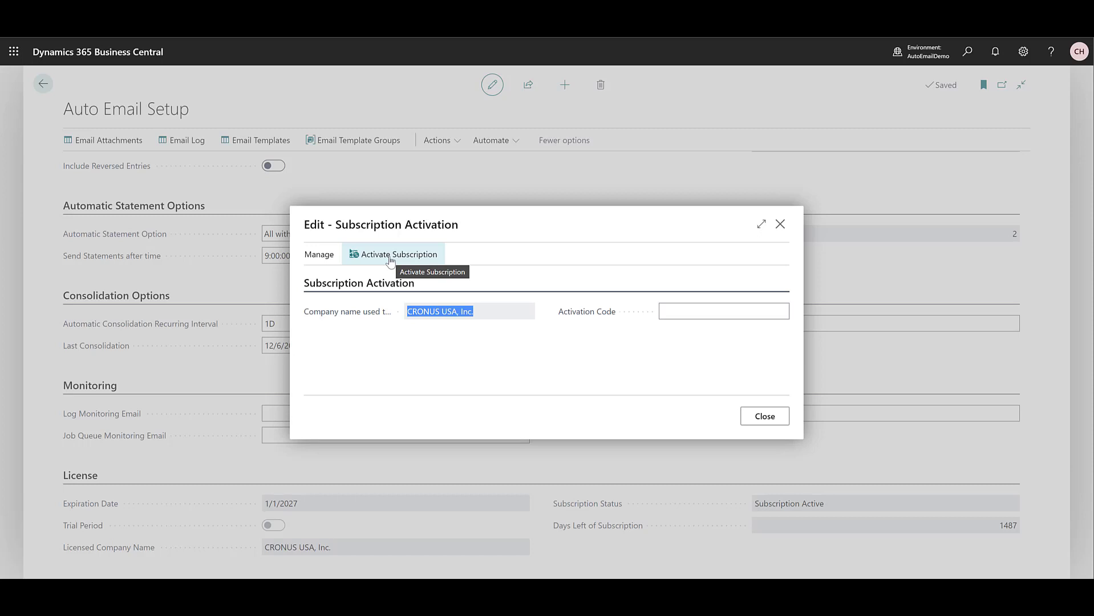
click(765, 416)
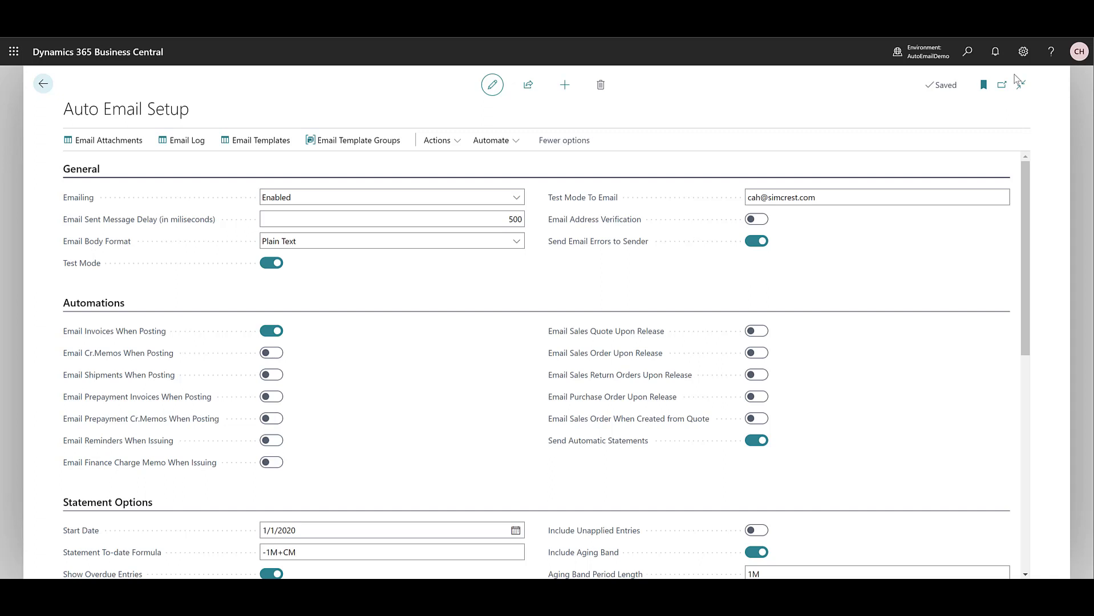
Open the SALESINVOICE email template and review its Document Type options, keeping Sales Invoice.
click(262, 143)
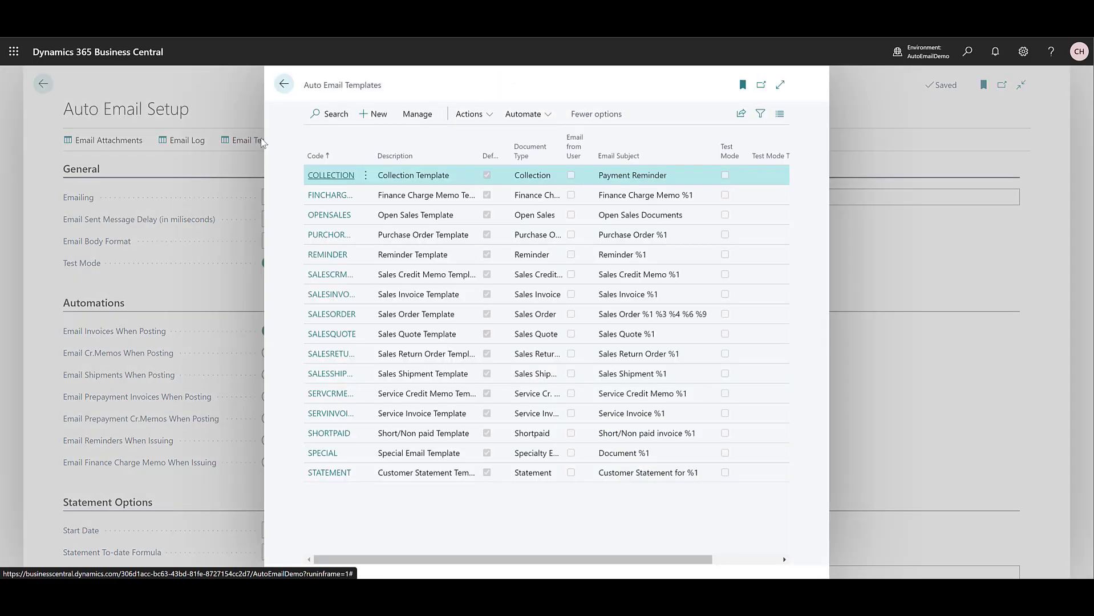
click(329, 295)
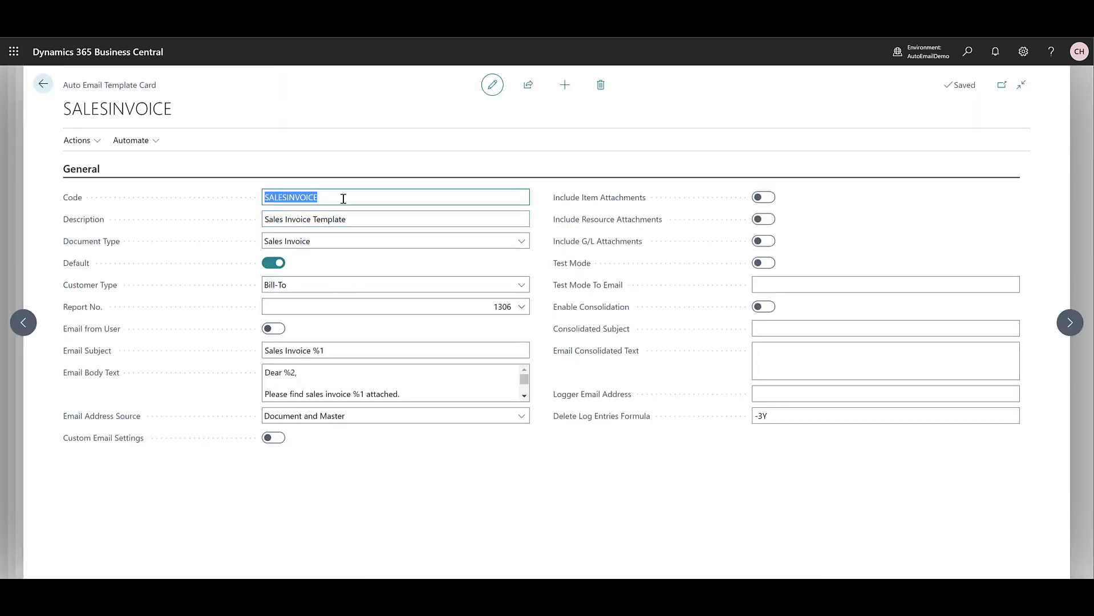
click(336, 247)
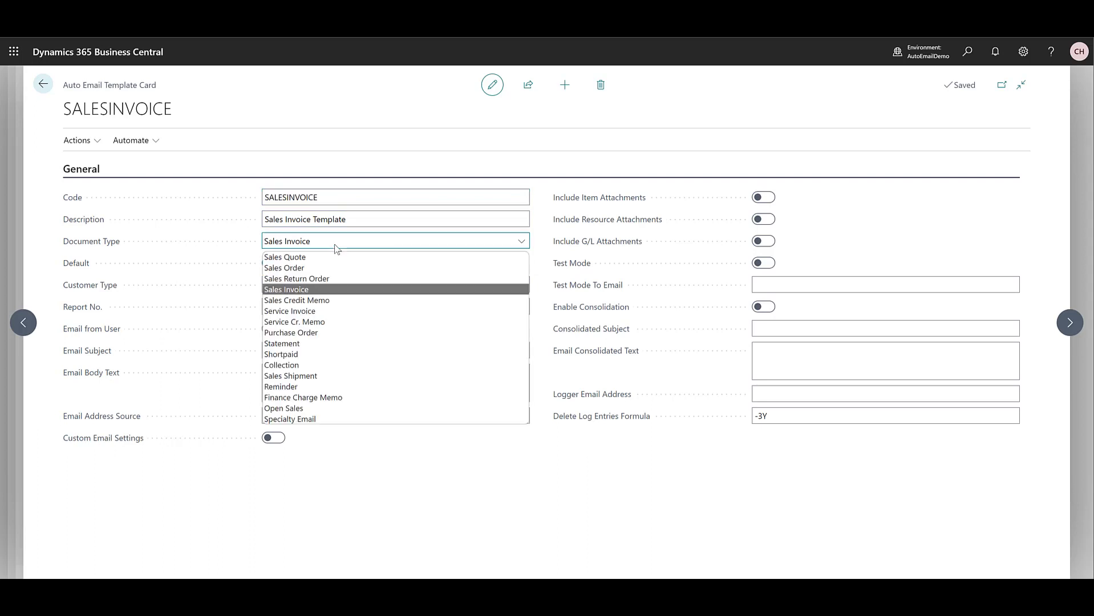
click(311, 289)
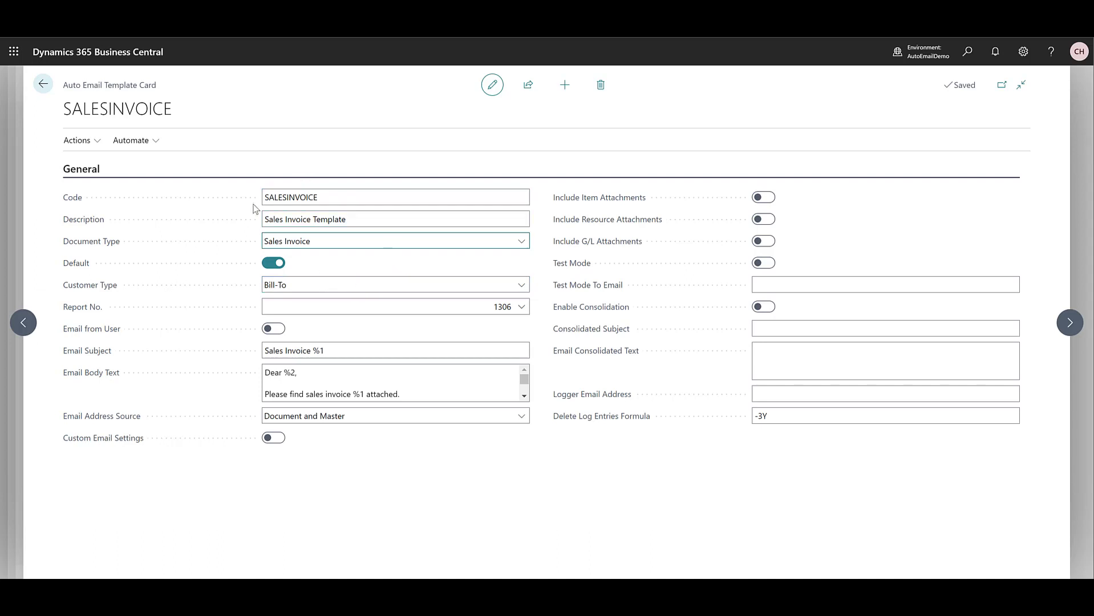
Check the template's Customer Type and the reports available for its Report No., keeping the current choices.
click(297, 285)
click(296, 285)
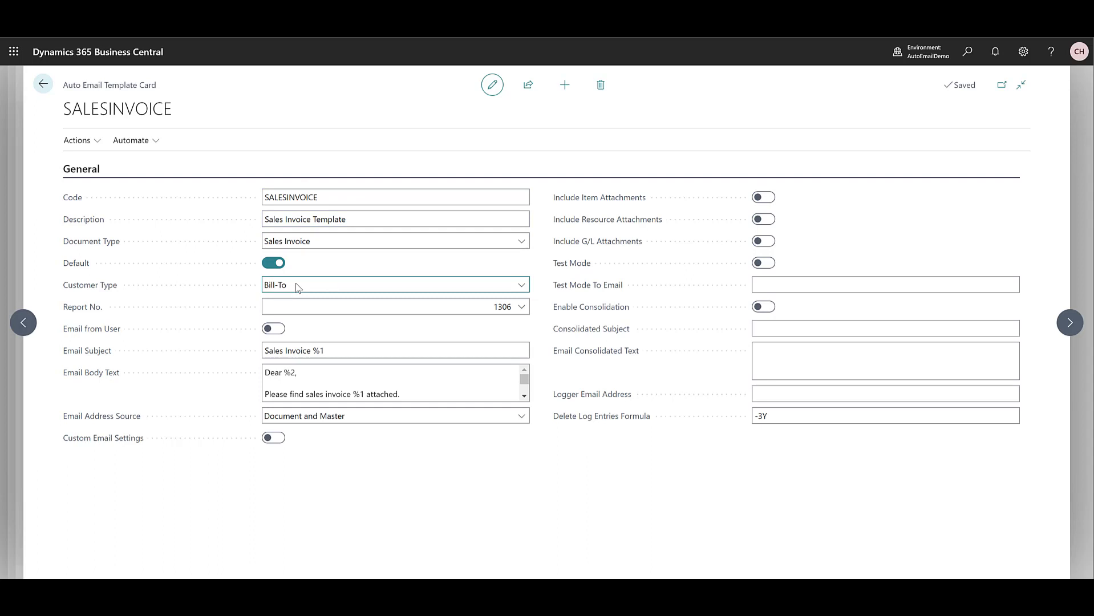
click(521, 307)
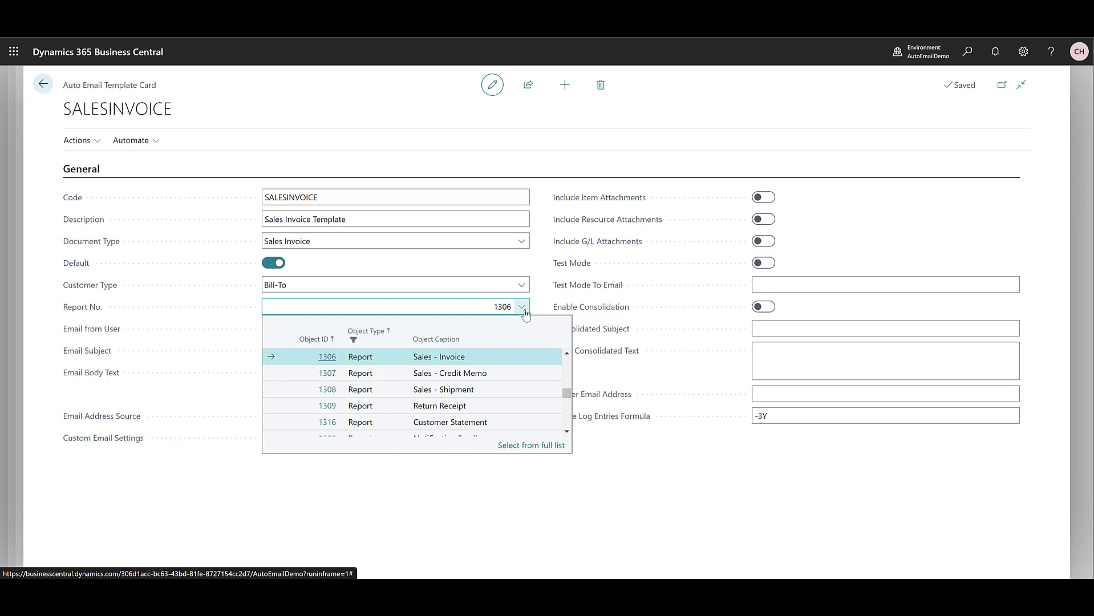
click(522, 308)
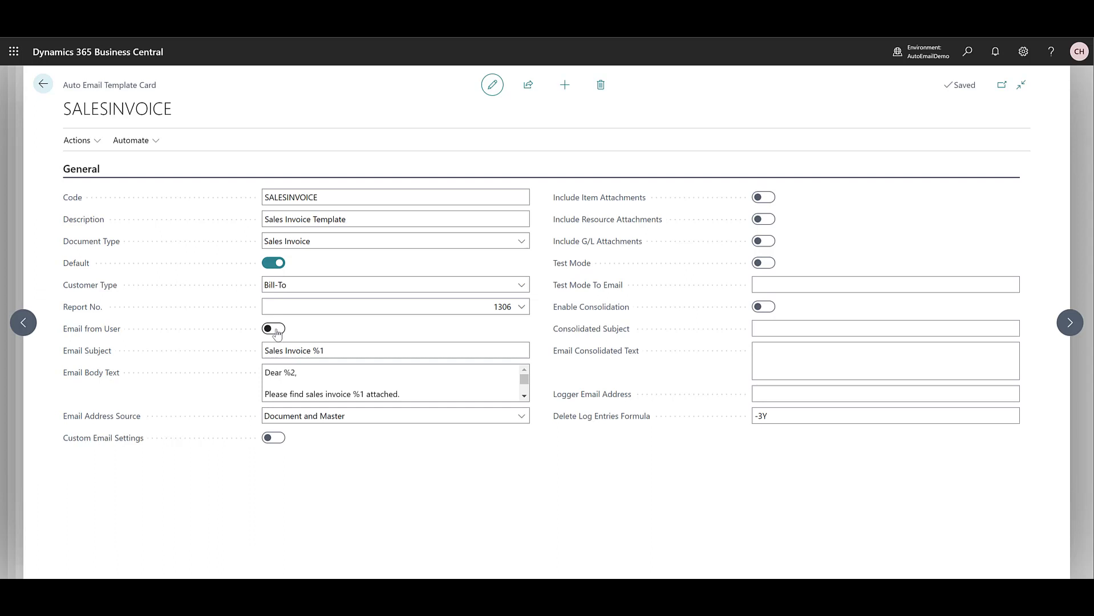
Check the template's email subject and body text, view its merge fields, and return to the template card.
click(284, 351)
click(329, 351)
click(314, 373)
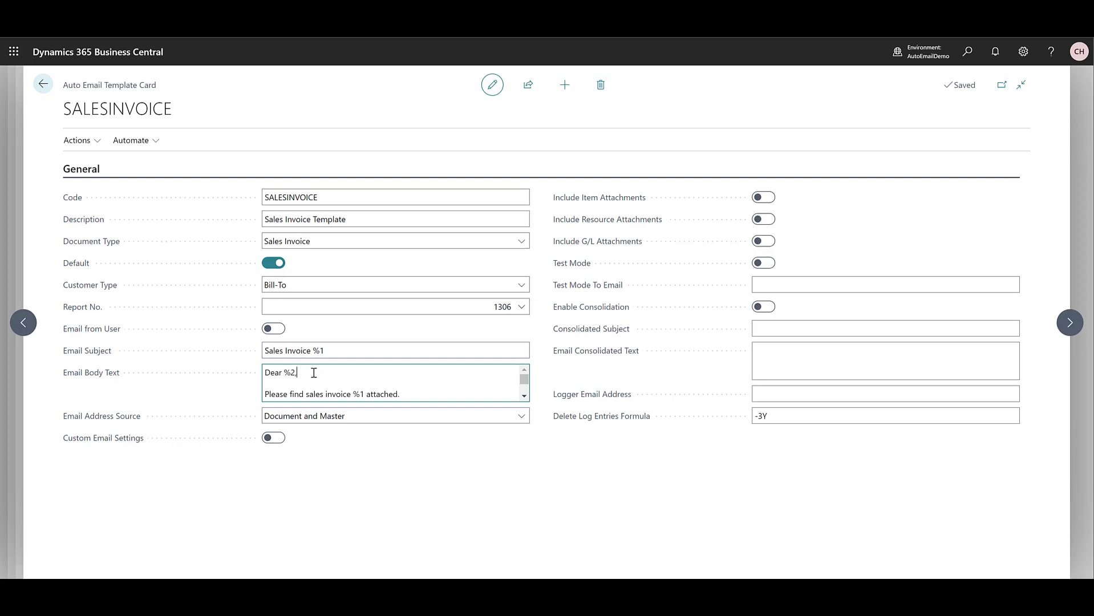
click(71, 142)
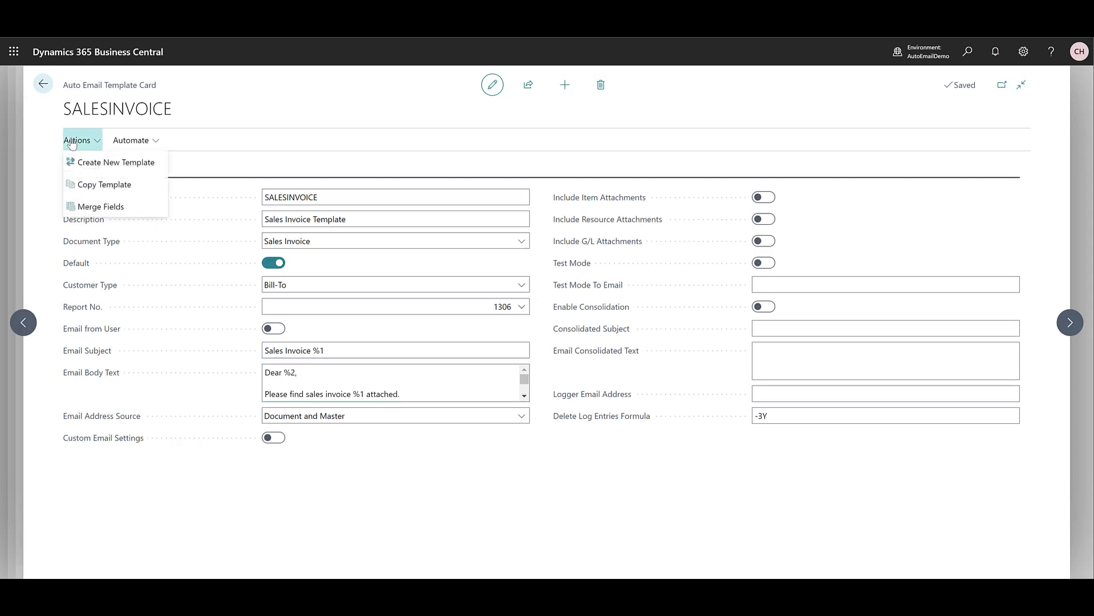
click(95, 206)
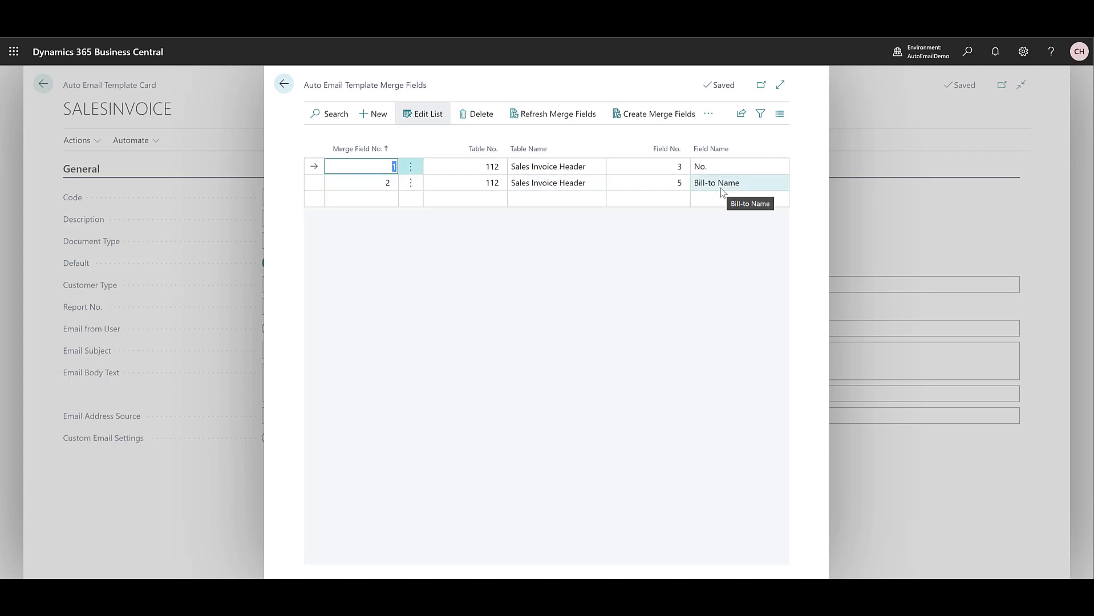
click(285, 86)
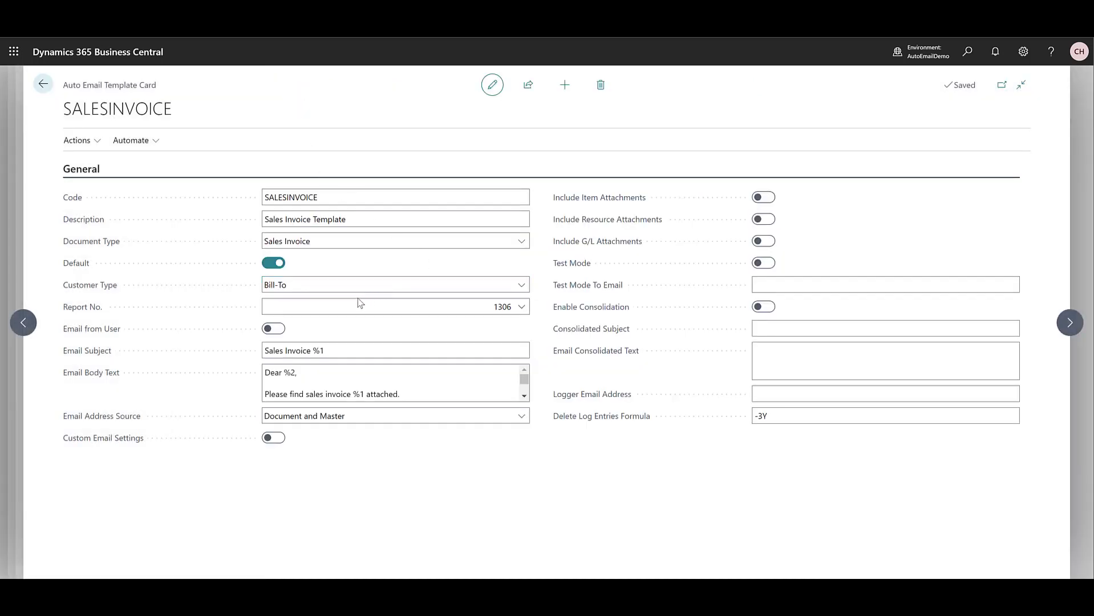
Review the Email Address Source options on the SALESINVOICE template, keeping Document and Master.
click(351, 379)
click(346, 420)
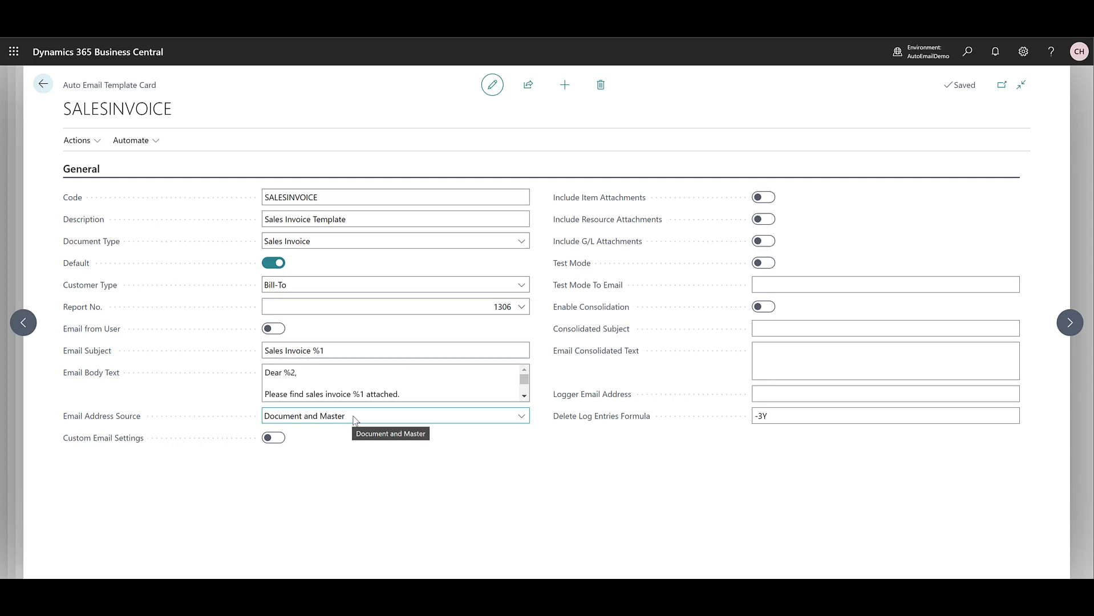
click(353, 420)
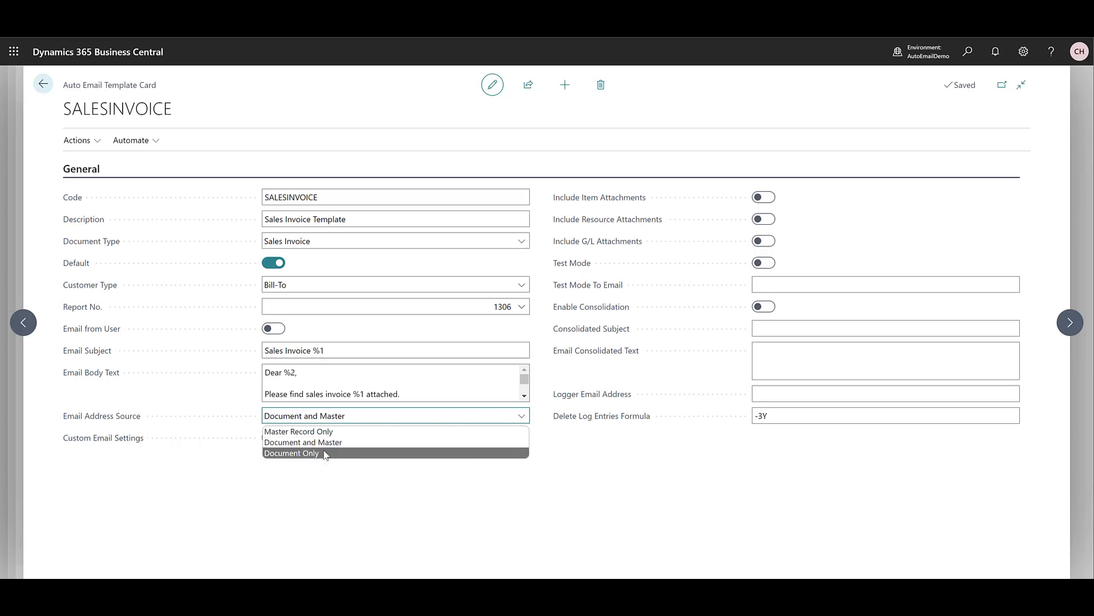
click(334, 495)
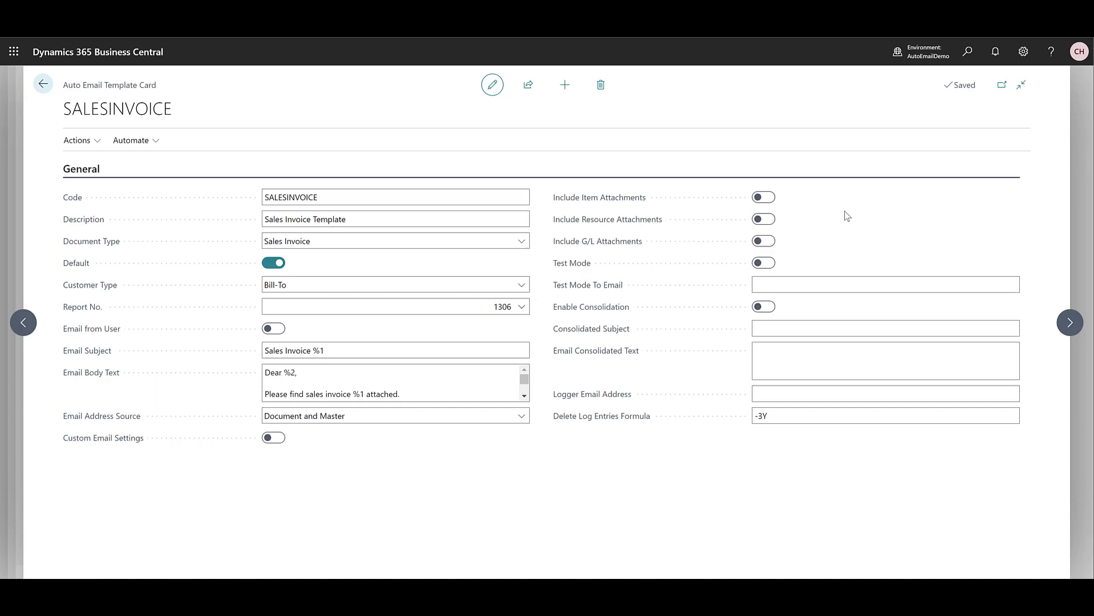
Review the template's attachment, consolidation, Logger Email Address and Delete Log Entries Formula settings, and return to the template list.
mouse_move(679, 205)
click(765, 198)
click(771, 201)
click(785, 326)
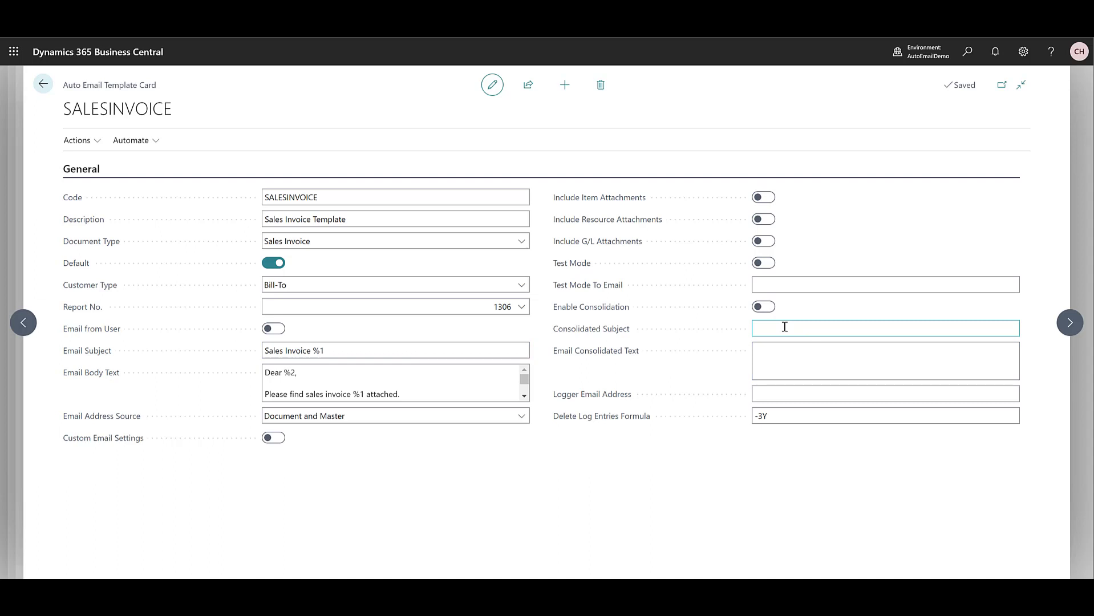
mouse_move(622, 403)
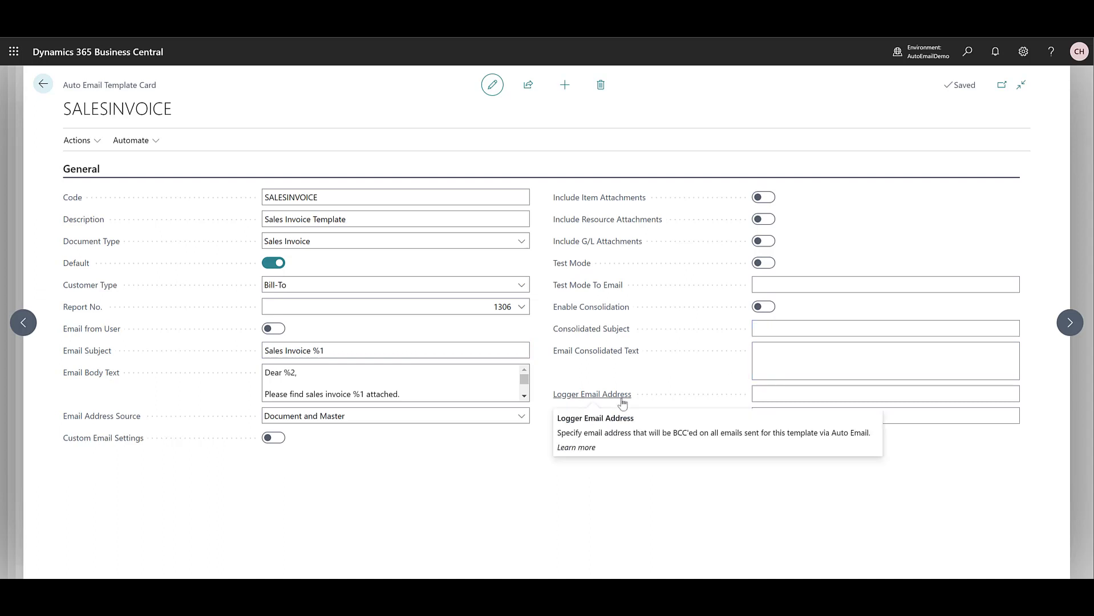
click(770, 394)
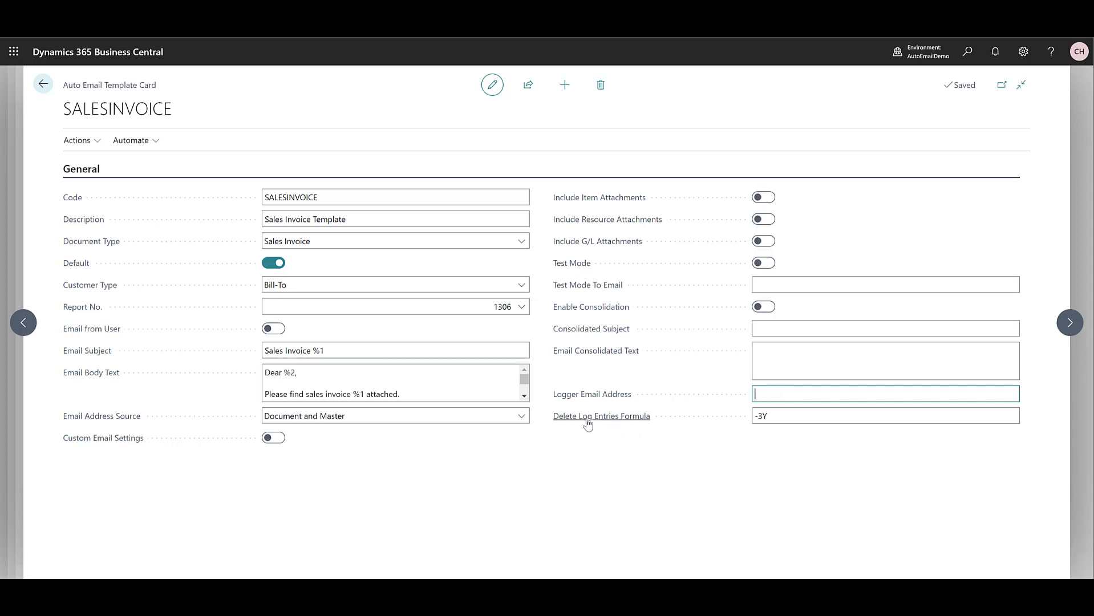
mouse_move(577, 422)
click(1021, 85)
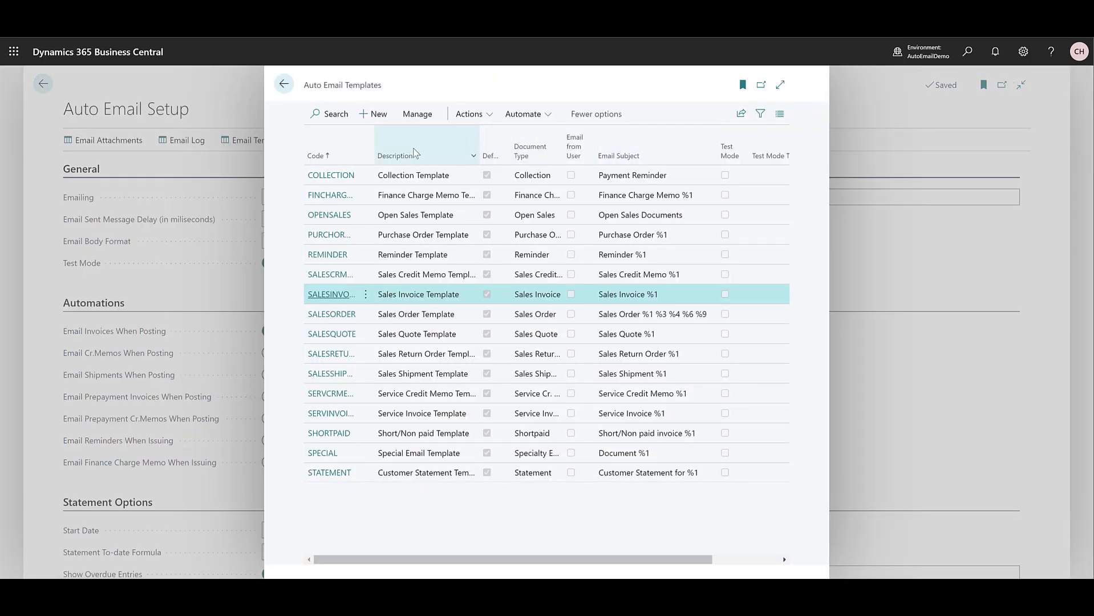
Review the COLLECTION and OPENSALES template cards in turn, and open the SHORTPAID template.
click(329, 177)
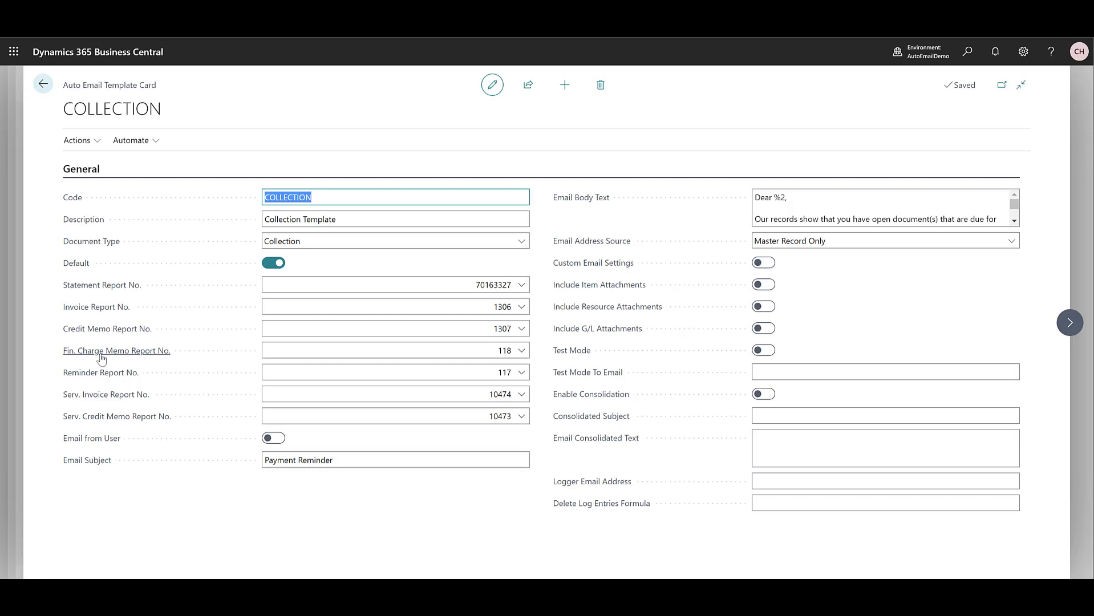
click(44, 85)
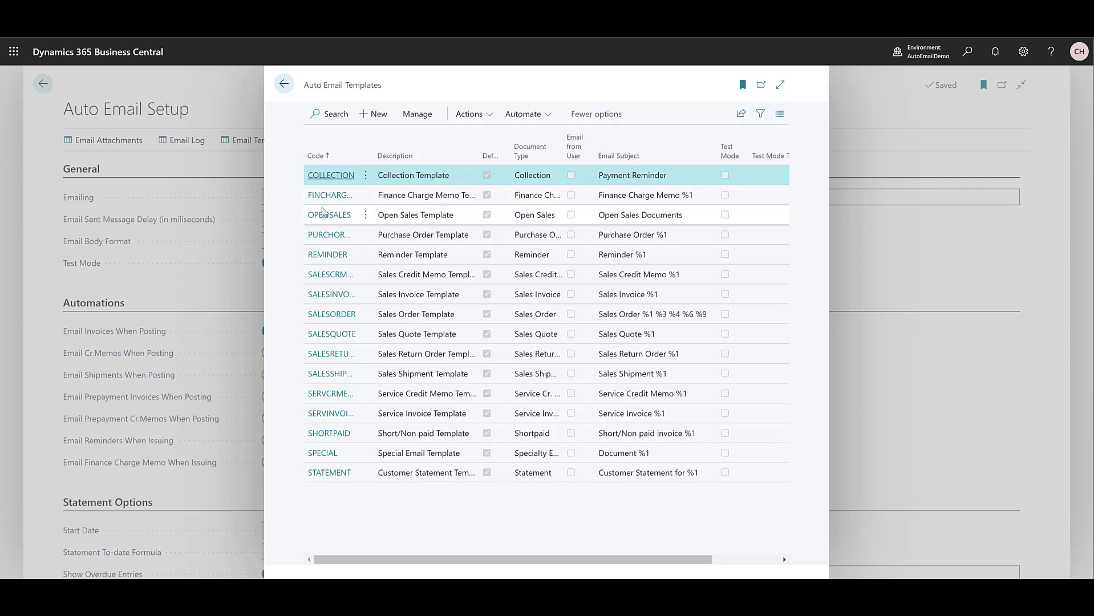
click(326, 220)
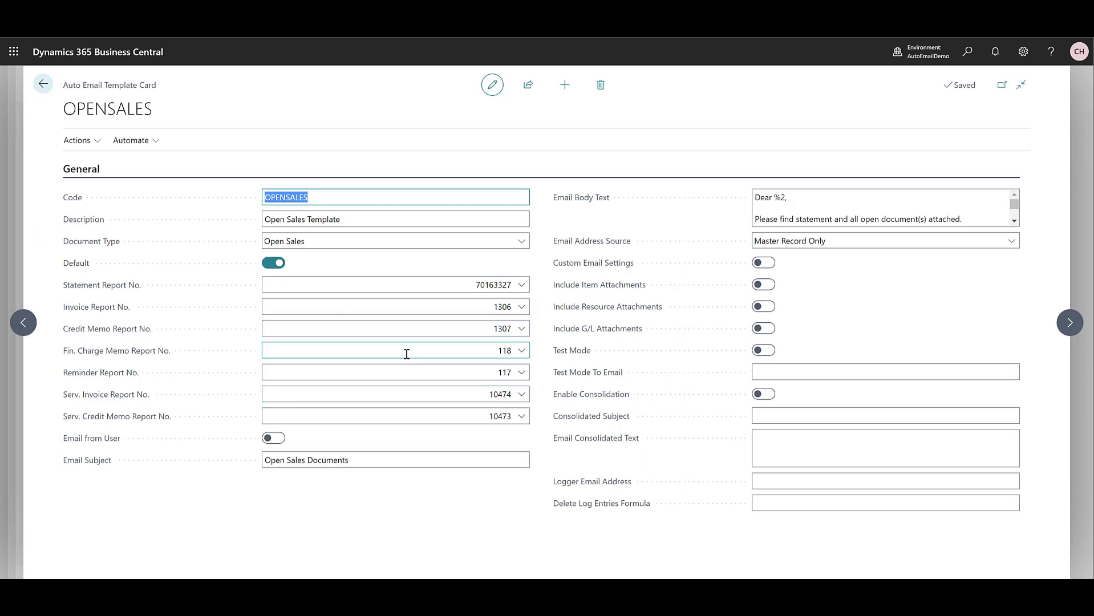
click(45, 86)
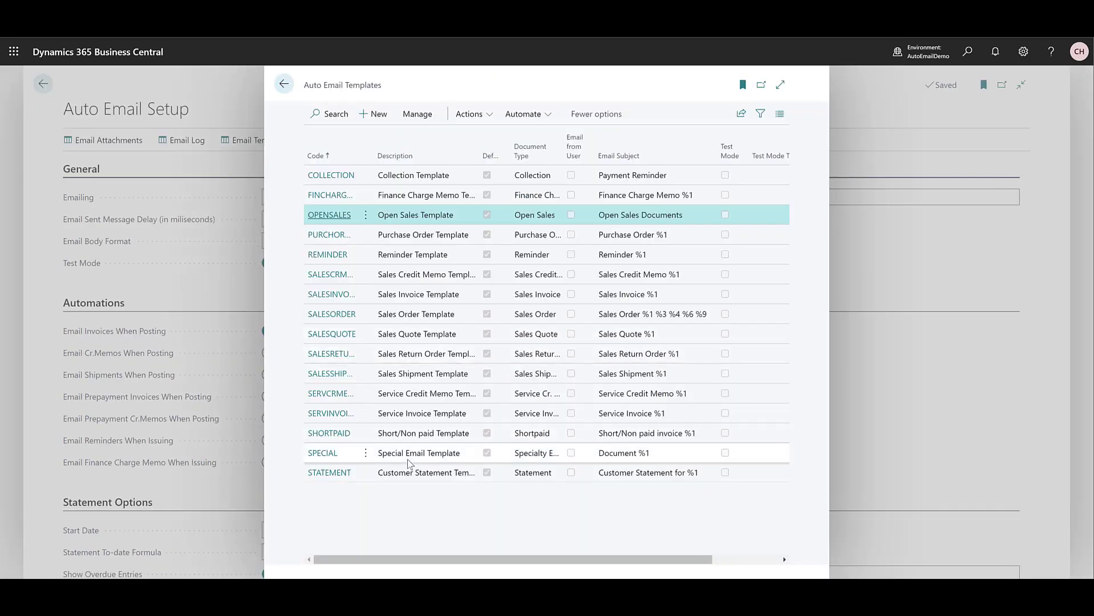
click(331, 435)
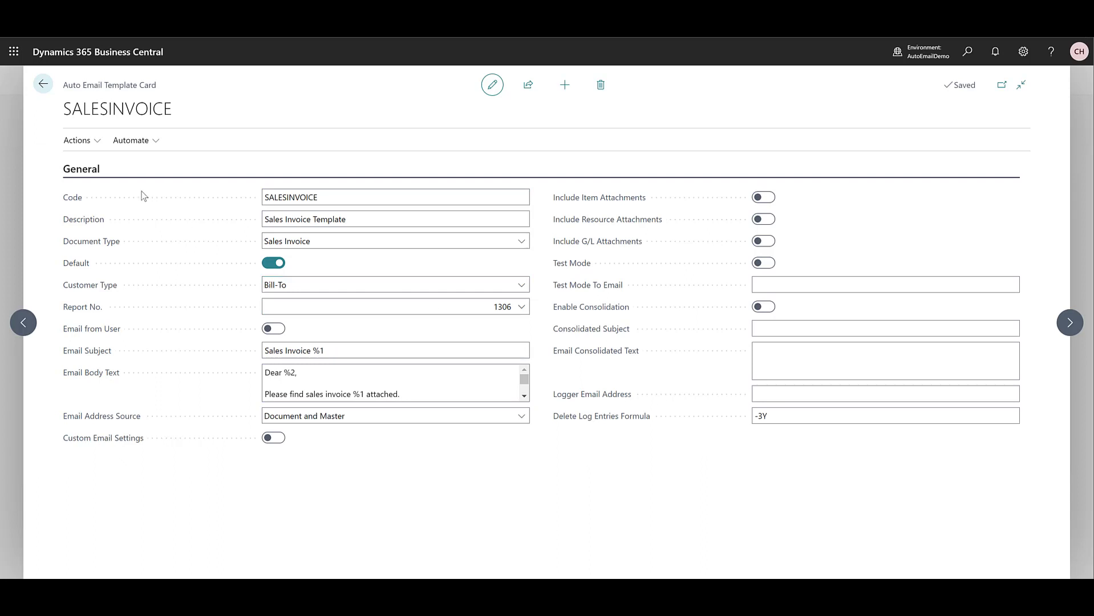
Add merge field 3 to the SALESINVOICE template, using table 79 Company Information and field 2 Name.
click(77, 141)
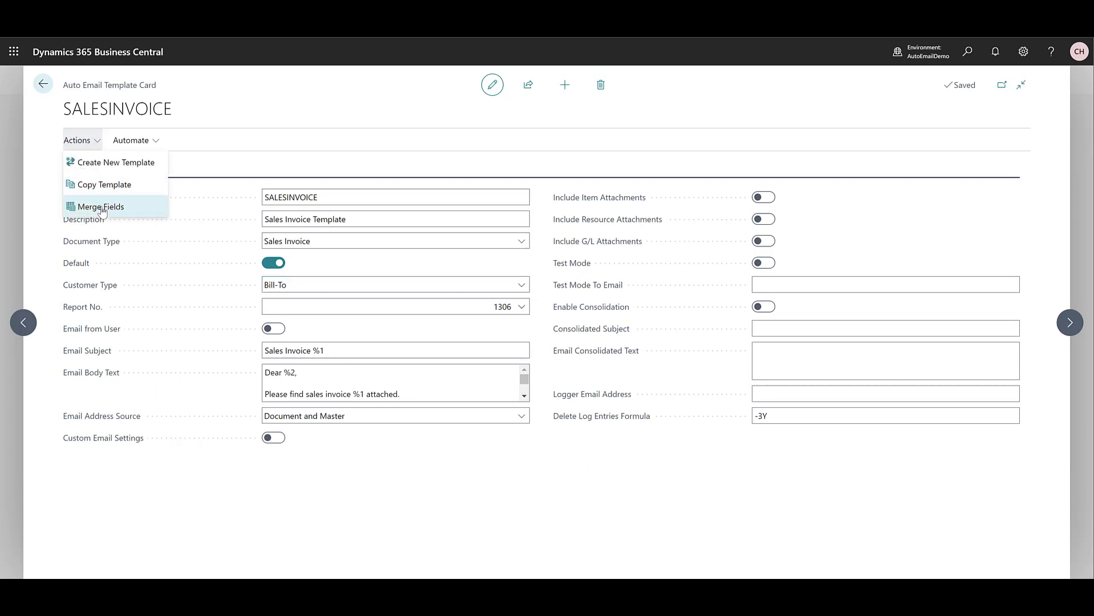
click(101, 207)
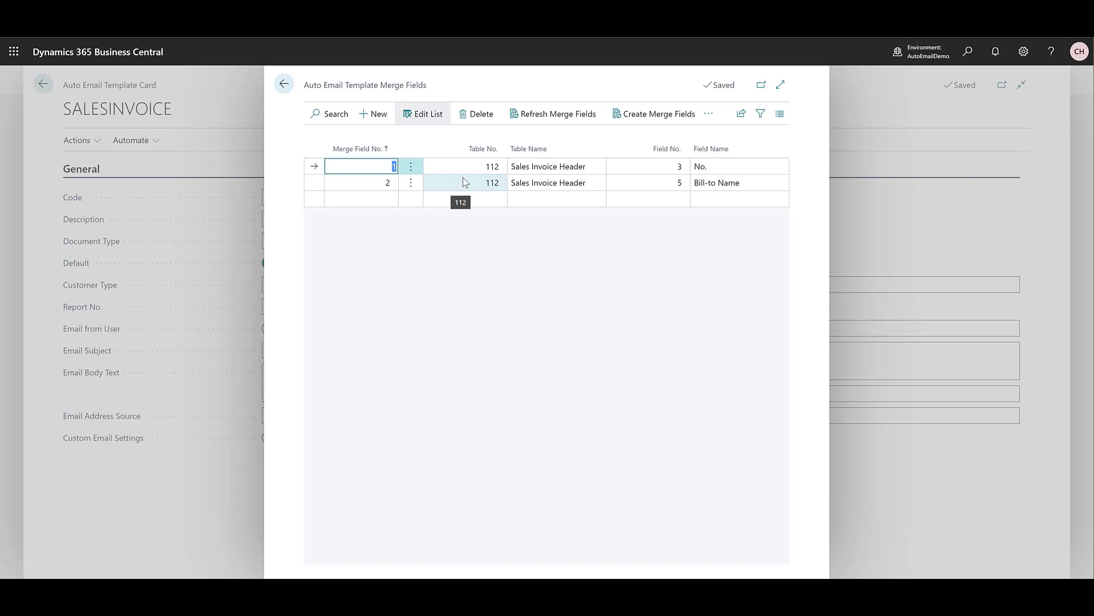
click(366, 198)
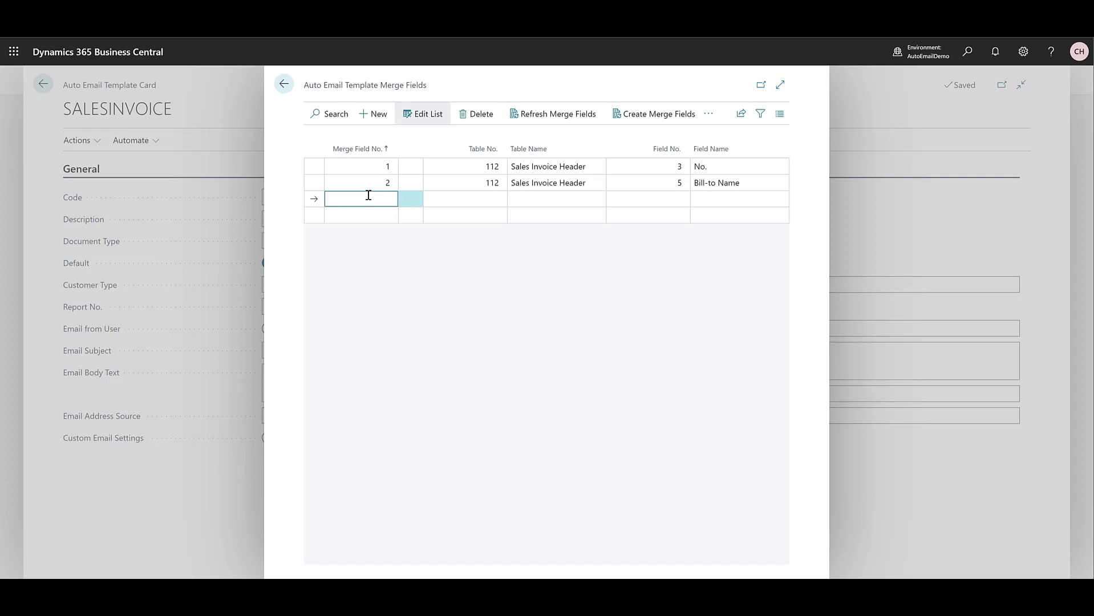
text(3)
key(Tab)
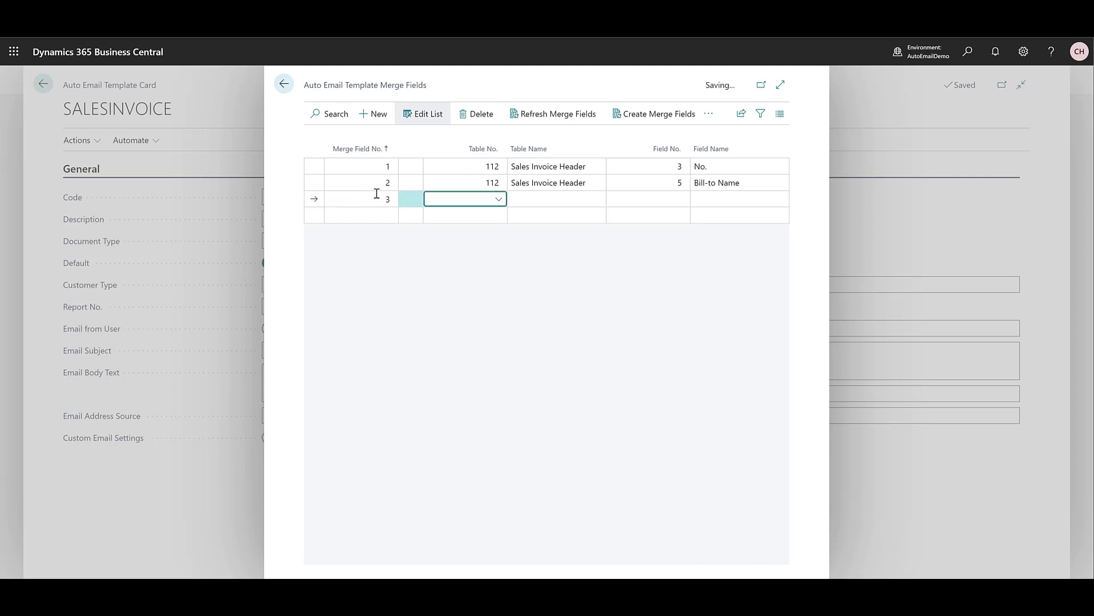
click(498, 201)
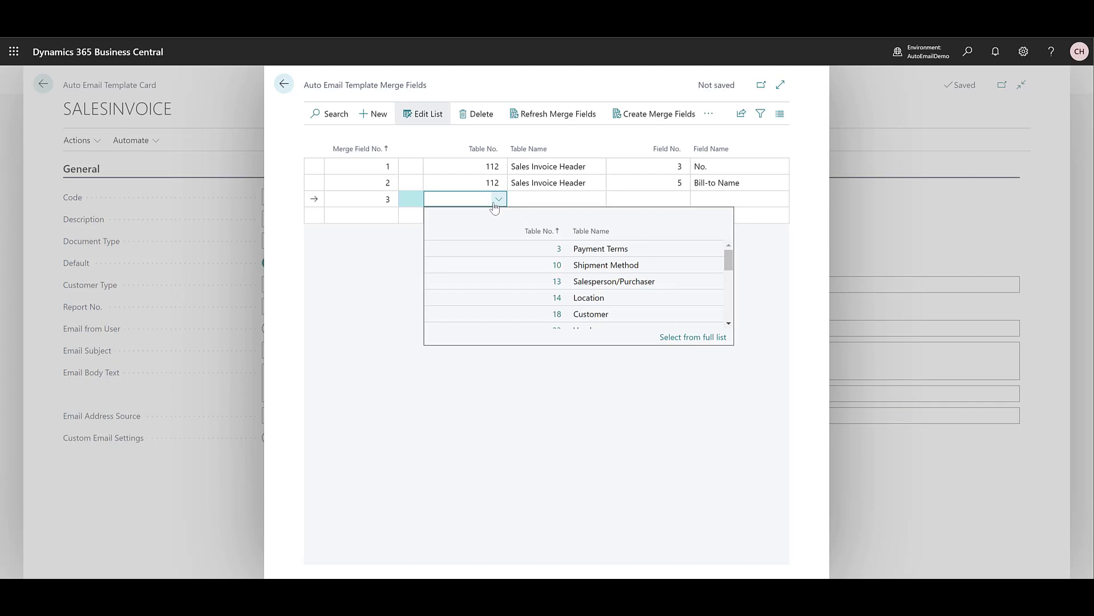
click(673, 338)
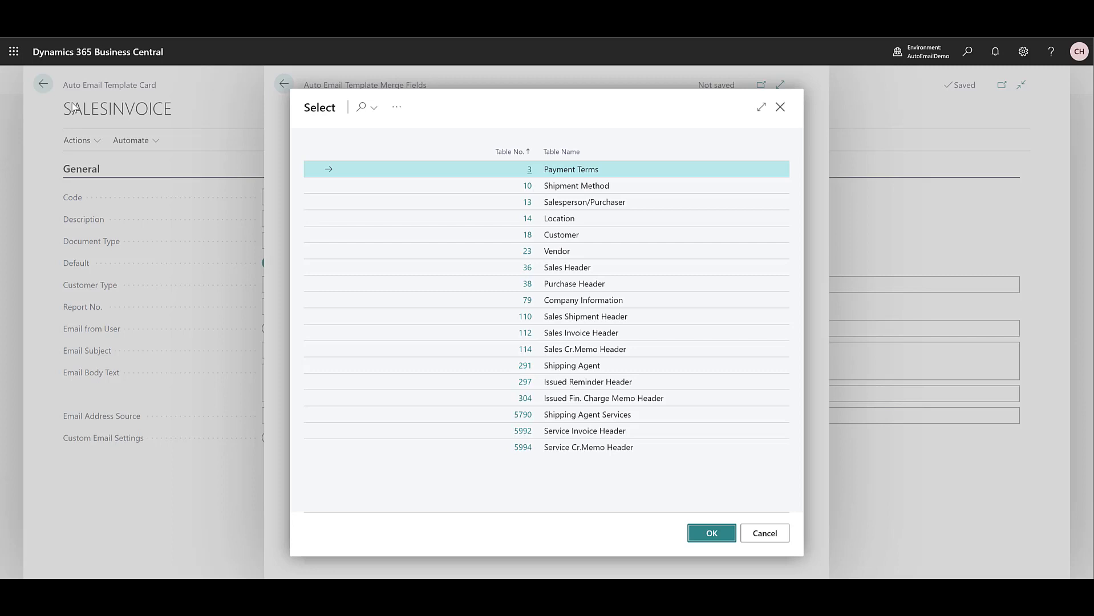
click(613, 303)
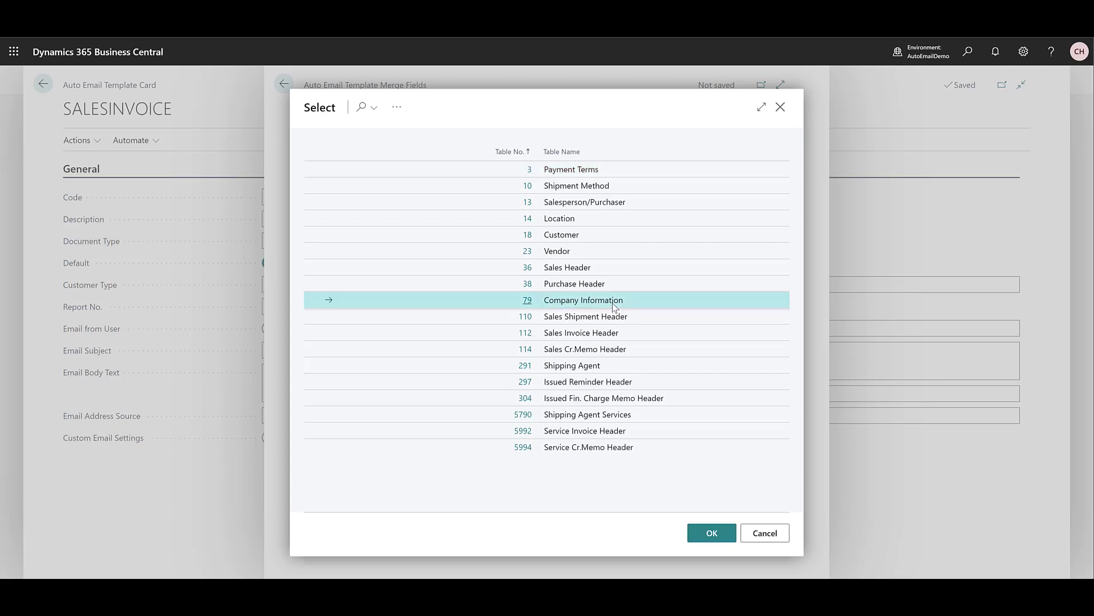
click(710, 534)
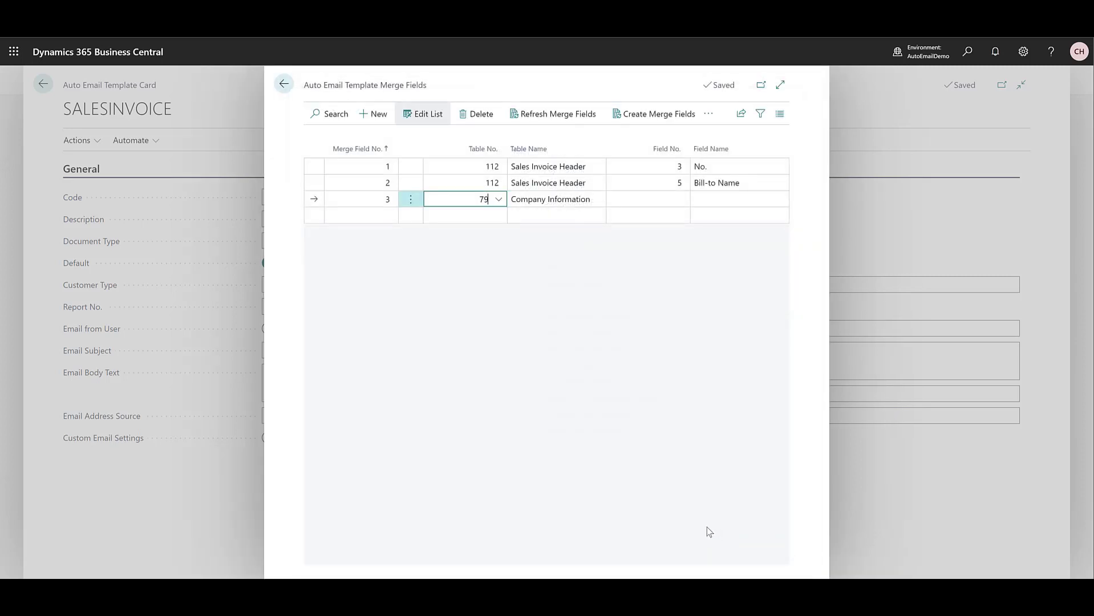
click(667, 198)
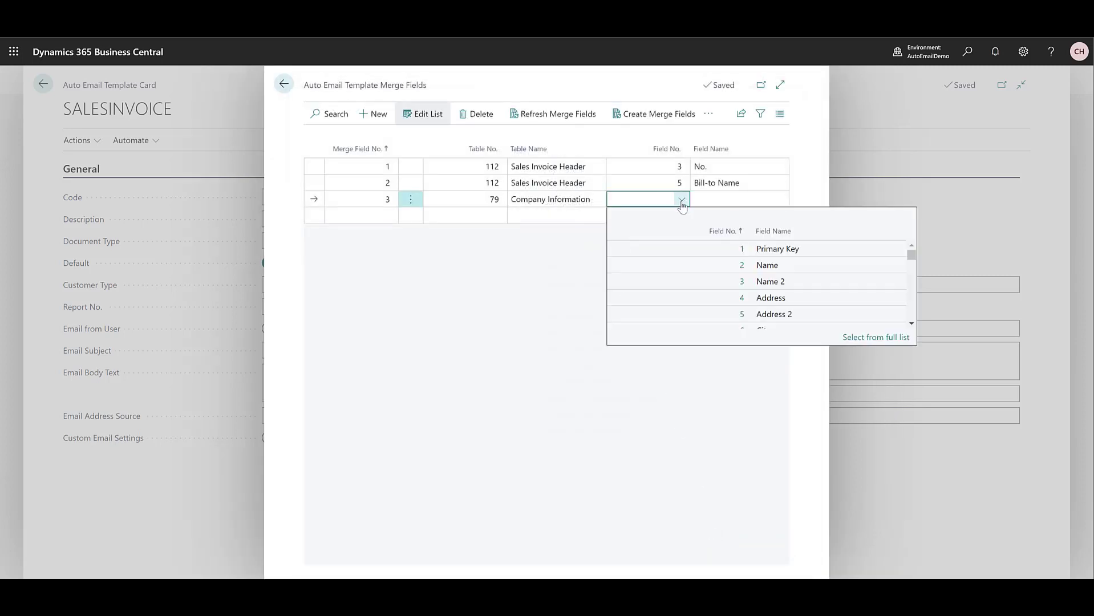
click(744, 268)
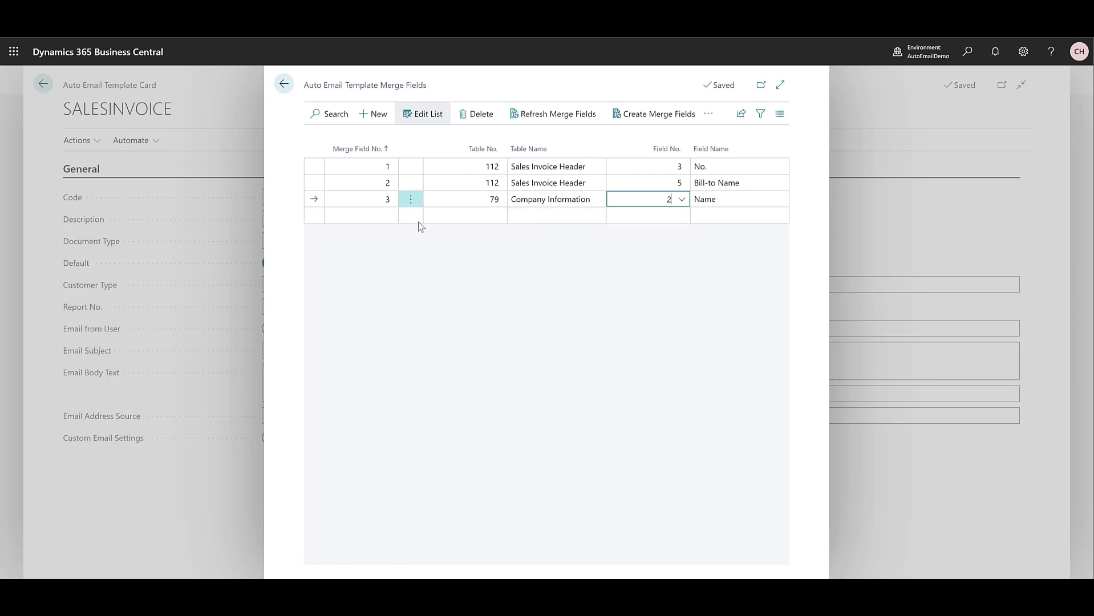
Add merge field 4 using table 13 Salesperson/Purchaser and field 2 Name.
click(388, 215)
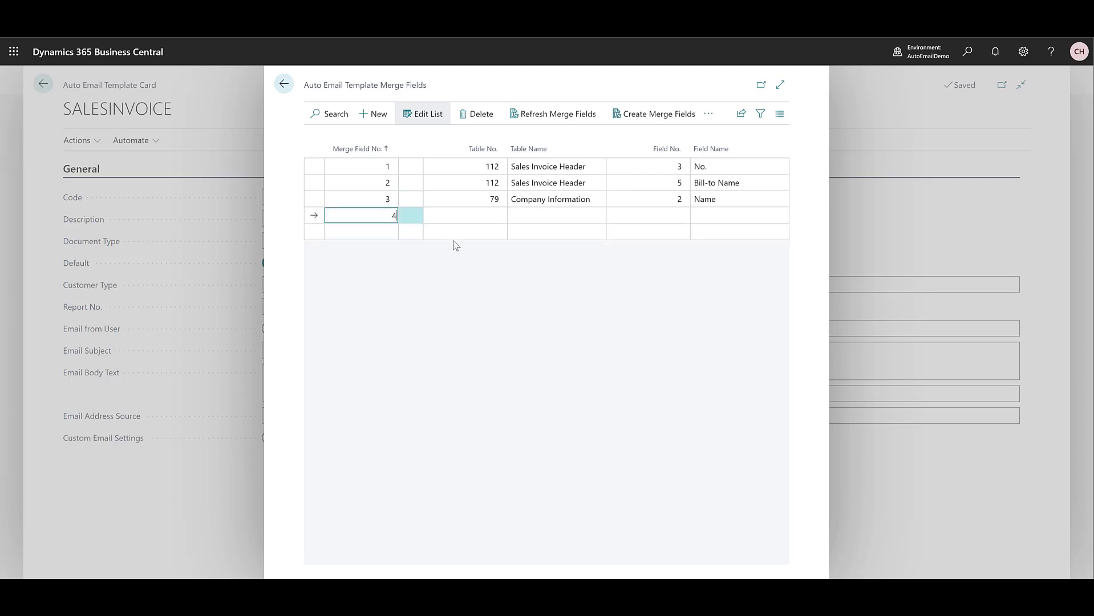
click(486, 215)
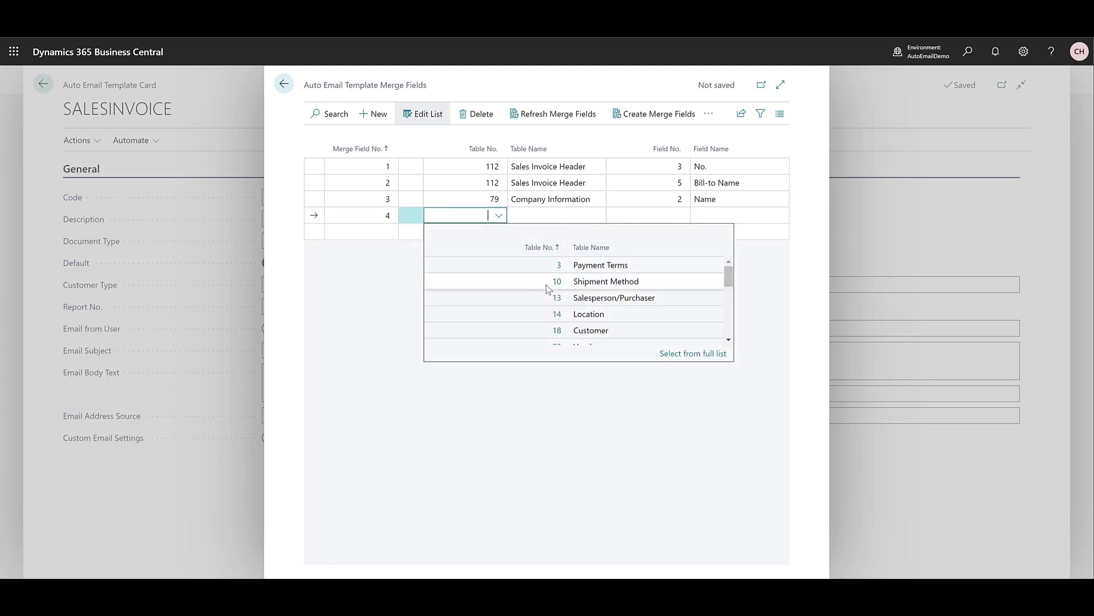
click(560, 298)
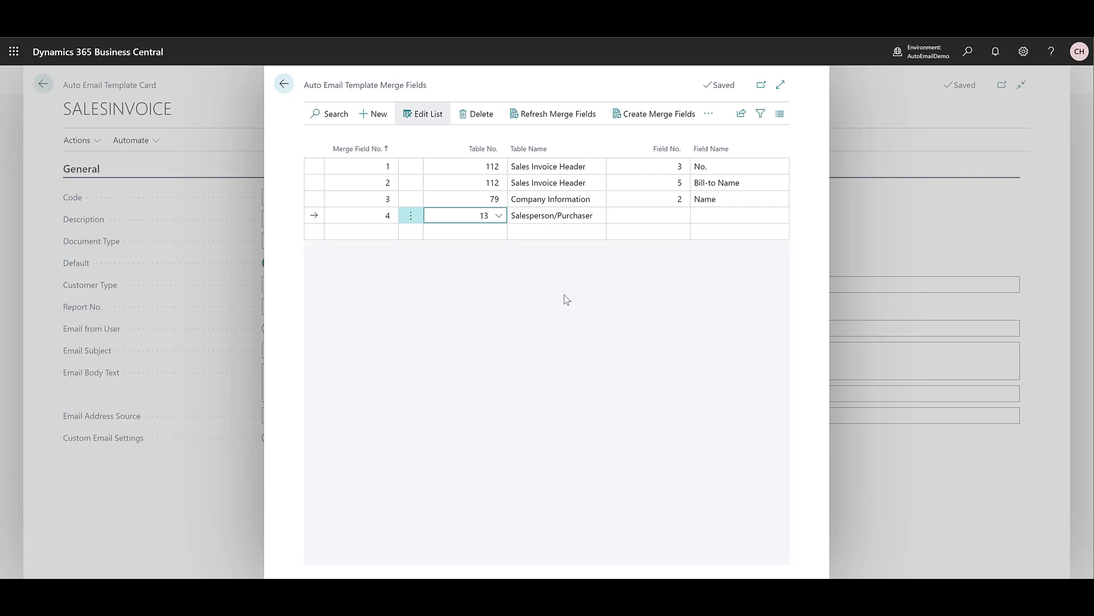
click(679, 218)
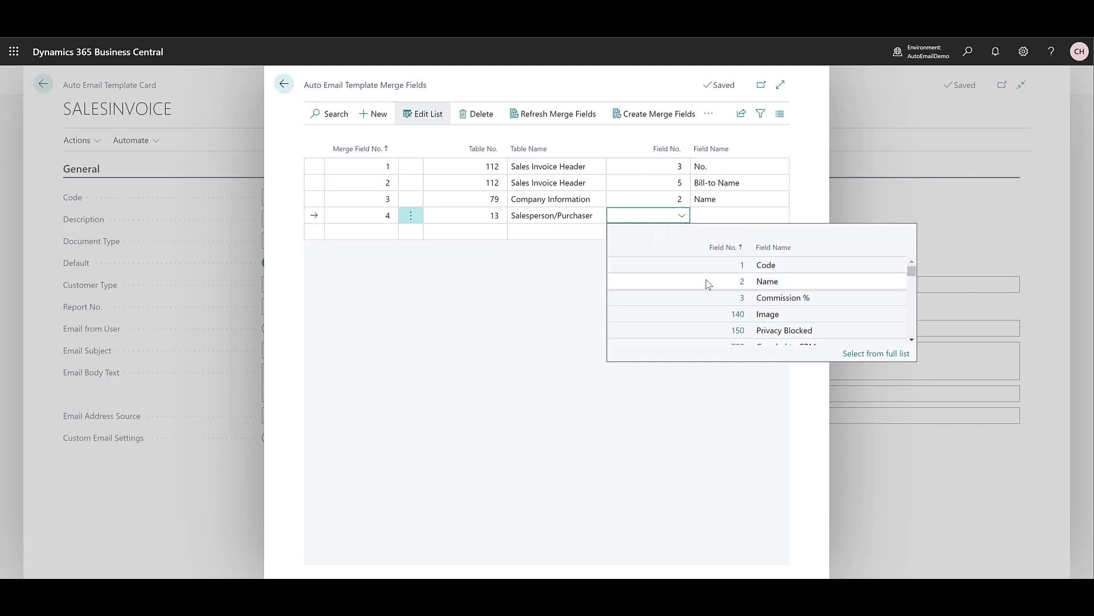
click(707, 281)
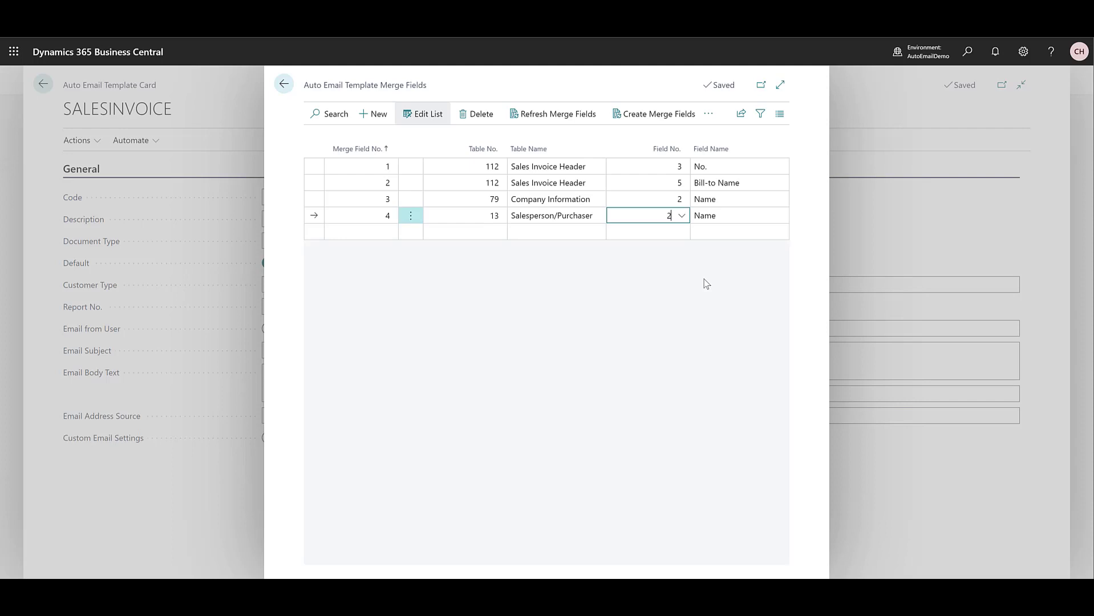
Add merge field 5 using table 23 Vendor and field 2 Name, and return to the template card.
click(382, 234)
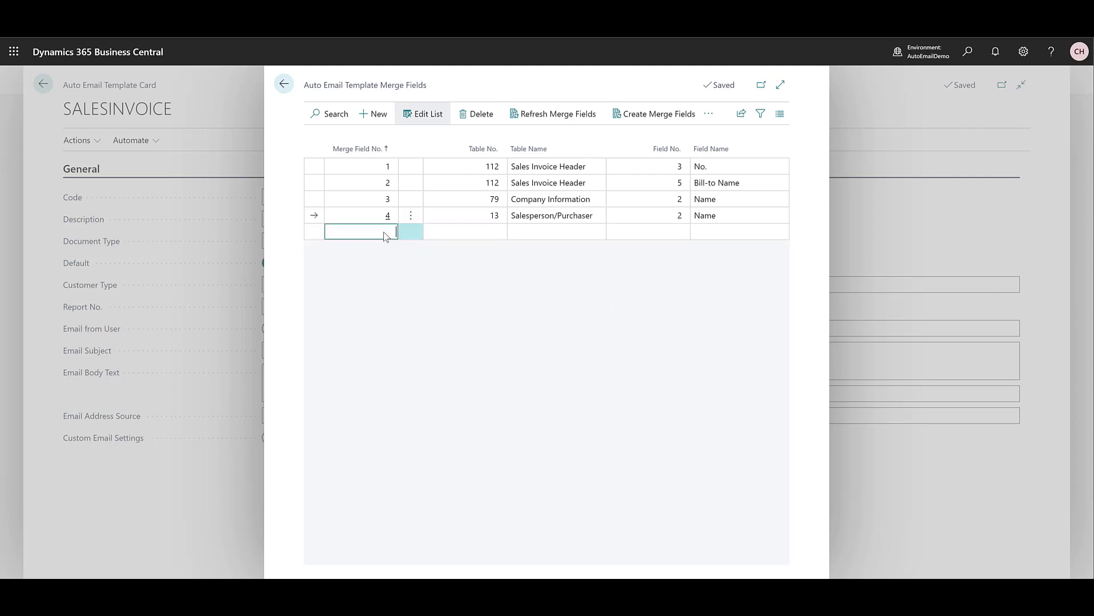
click(462, 233)
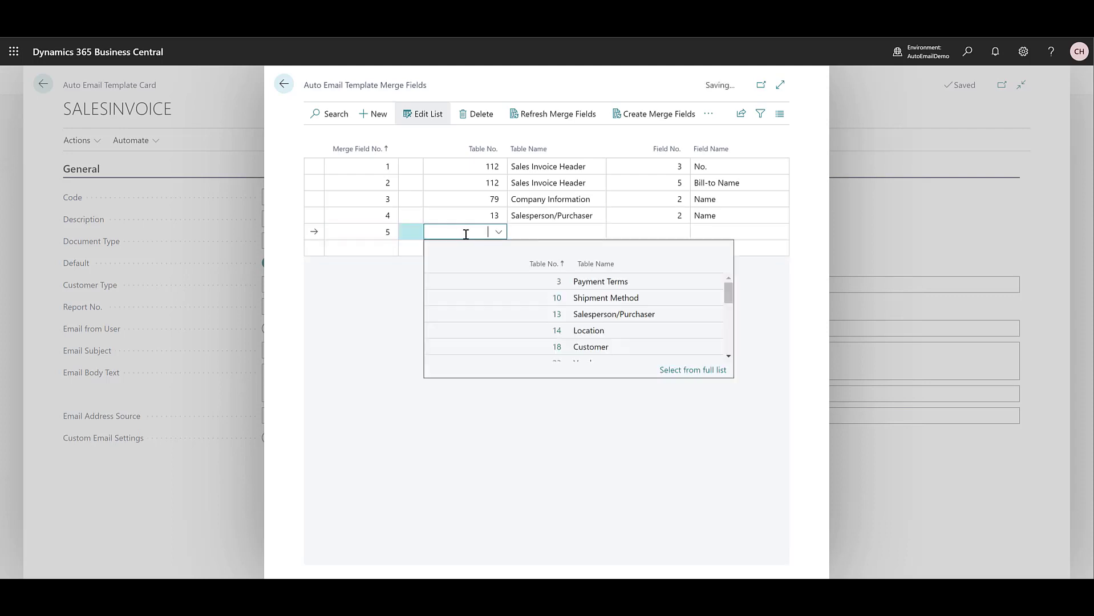
scroll(559, 279, down, 1)
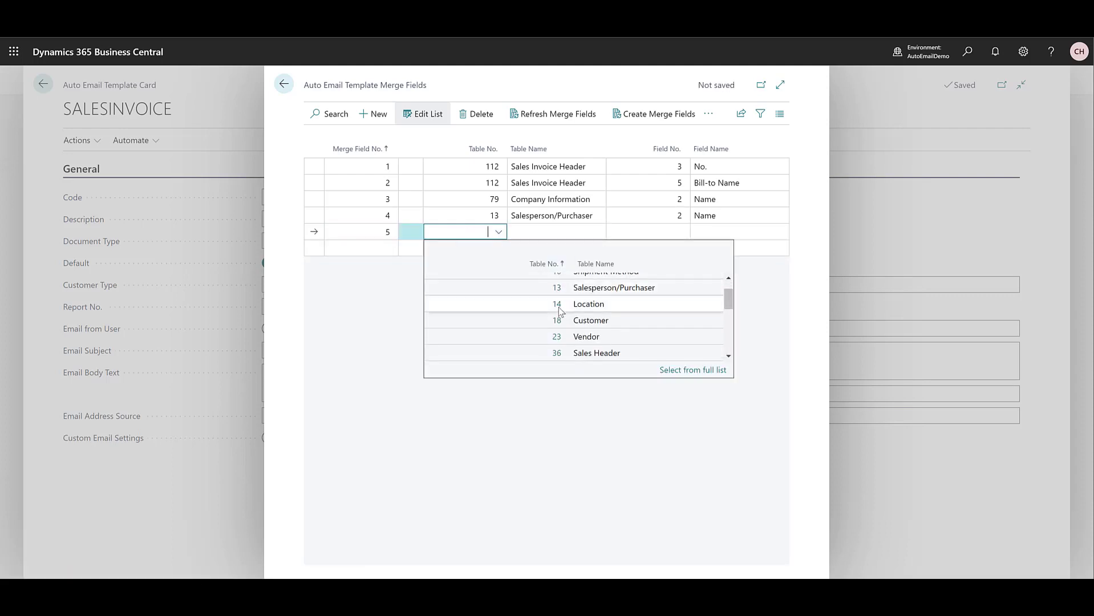
click(563, 338)
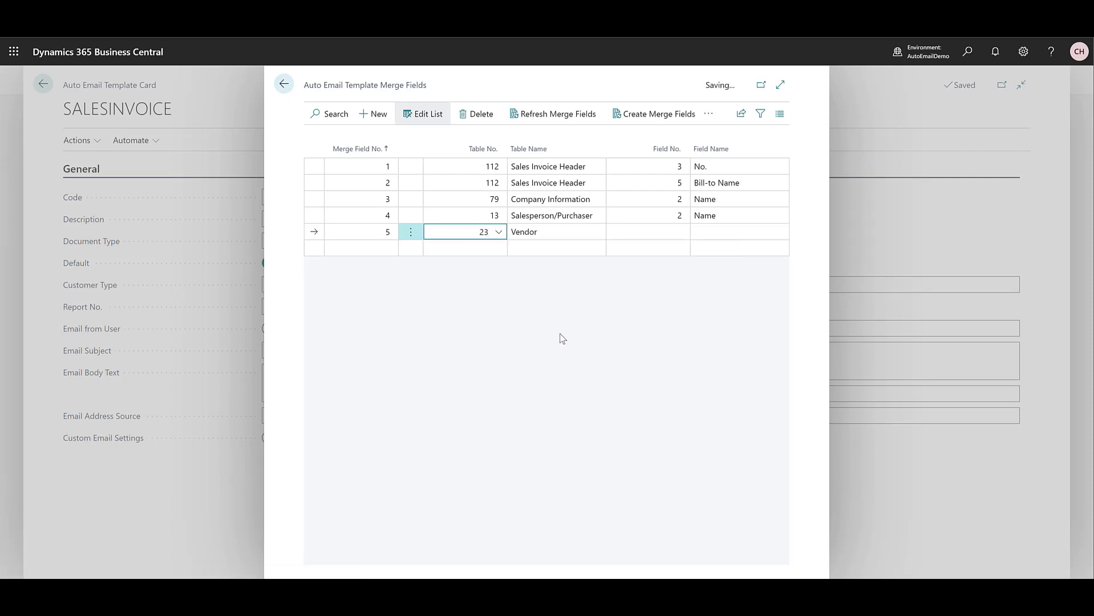
key(Tab)
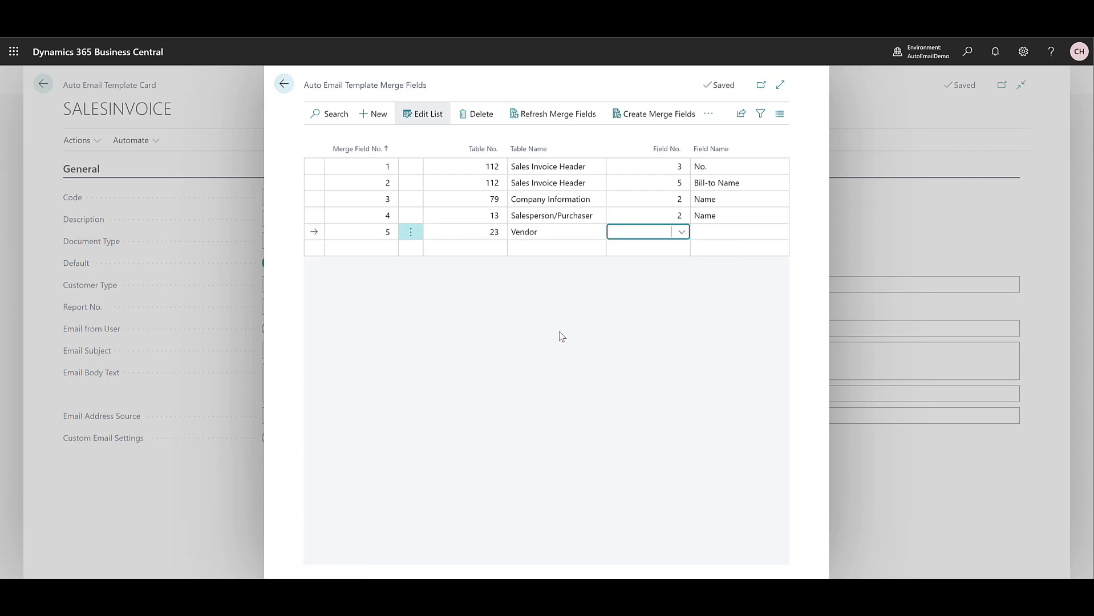
click(683, 232)
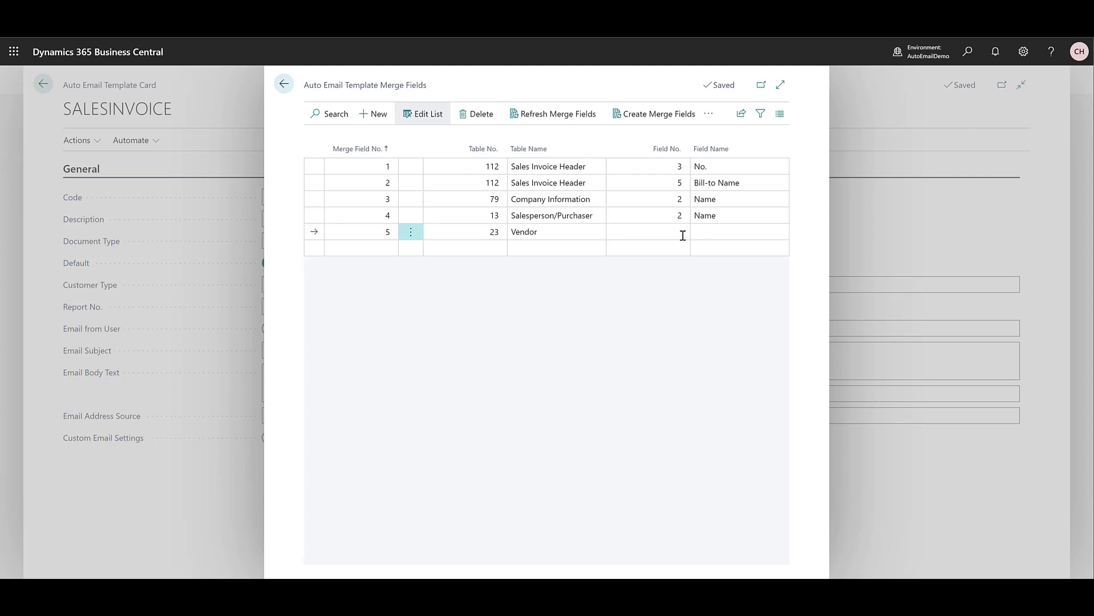
click(720, 298)
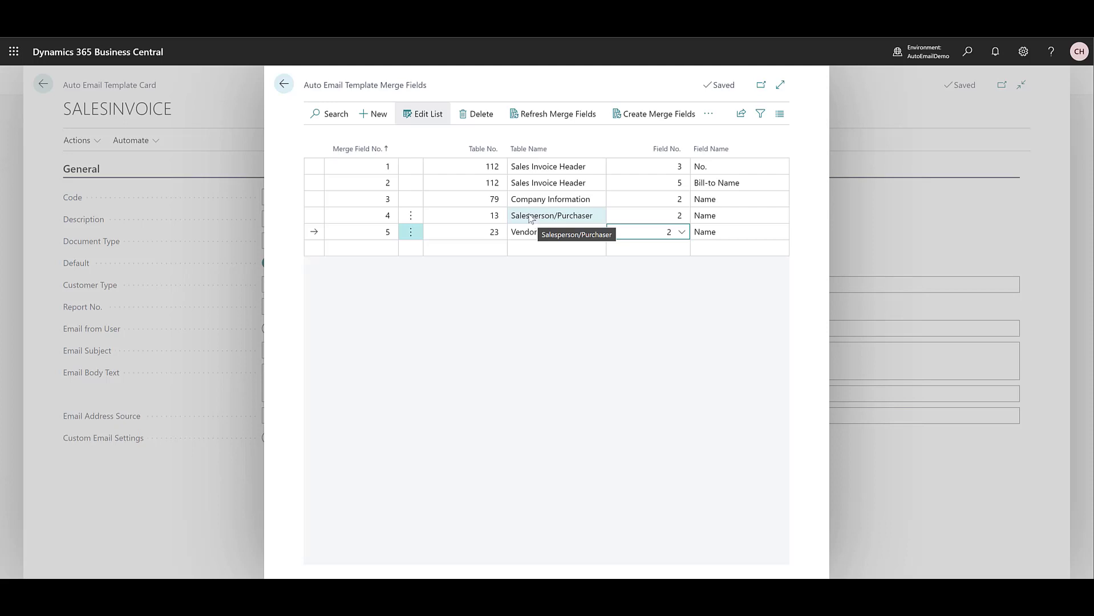
click(284, 87)
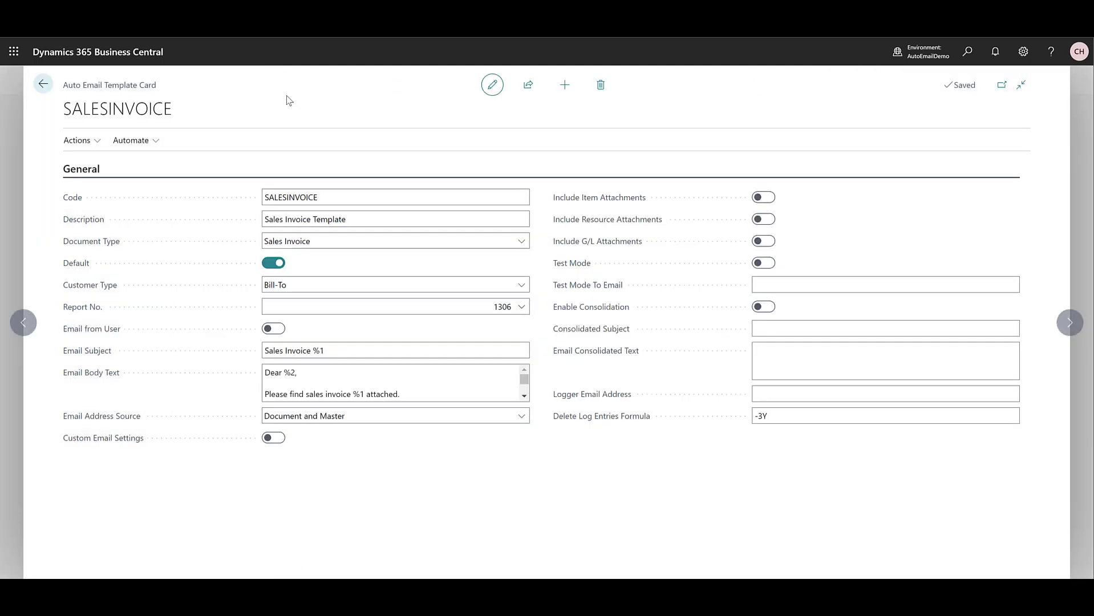
Replace the company name under Best Regards in the SALESINVOICE email body text with the placeholder %5.
click(414, 385)
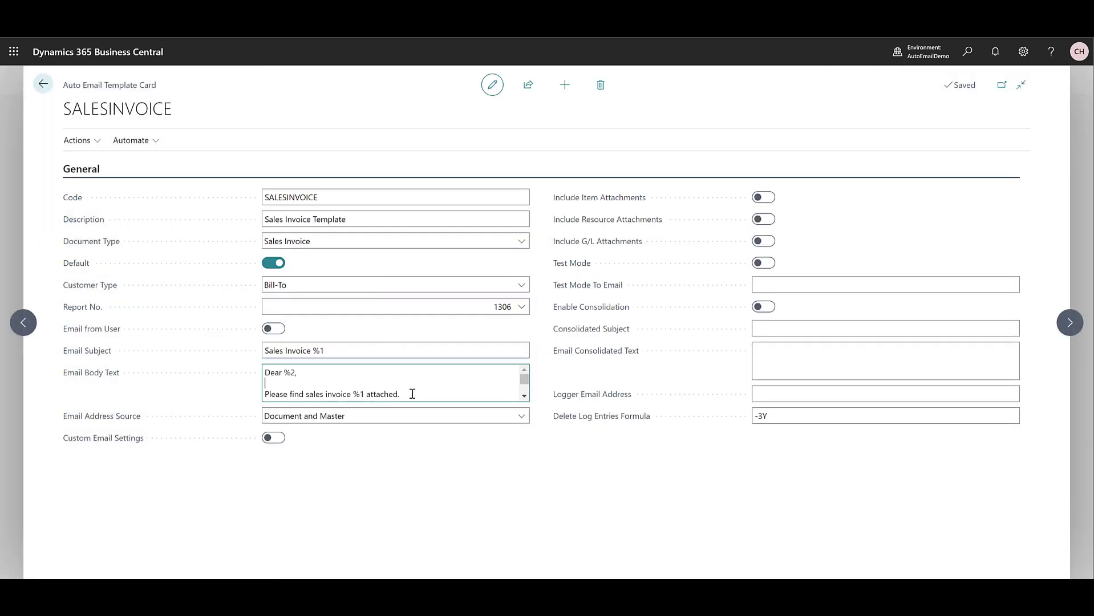
click(524, 396)
click(524, 396)
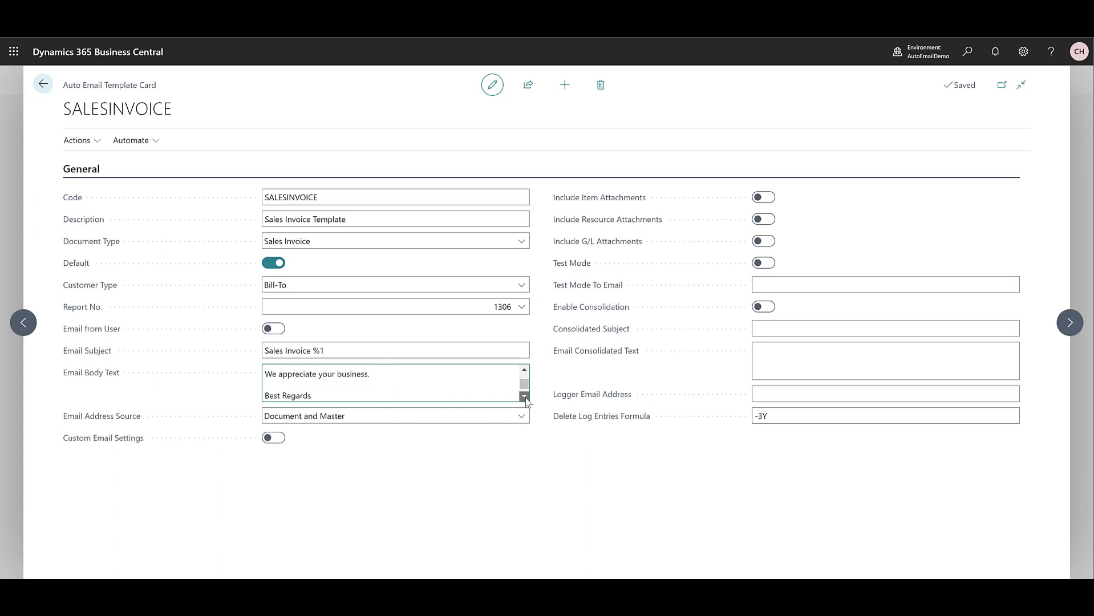
click(523, 396)
click(523, 396)
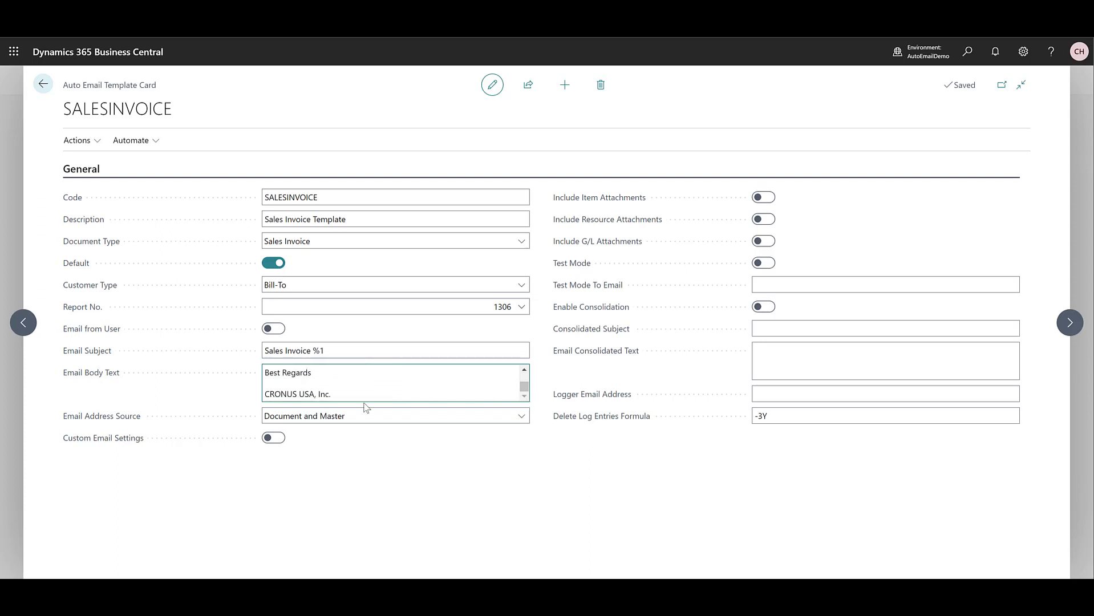
drag(331, 394, 258, 395)
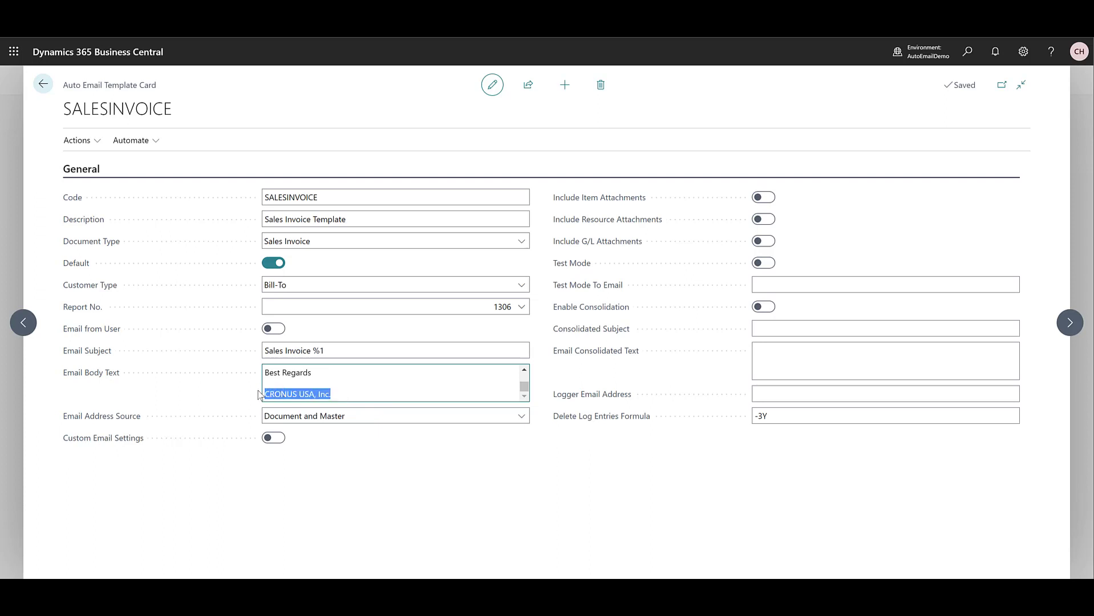
text(%3)
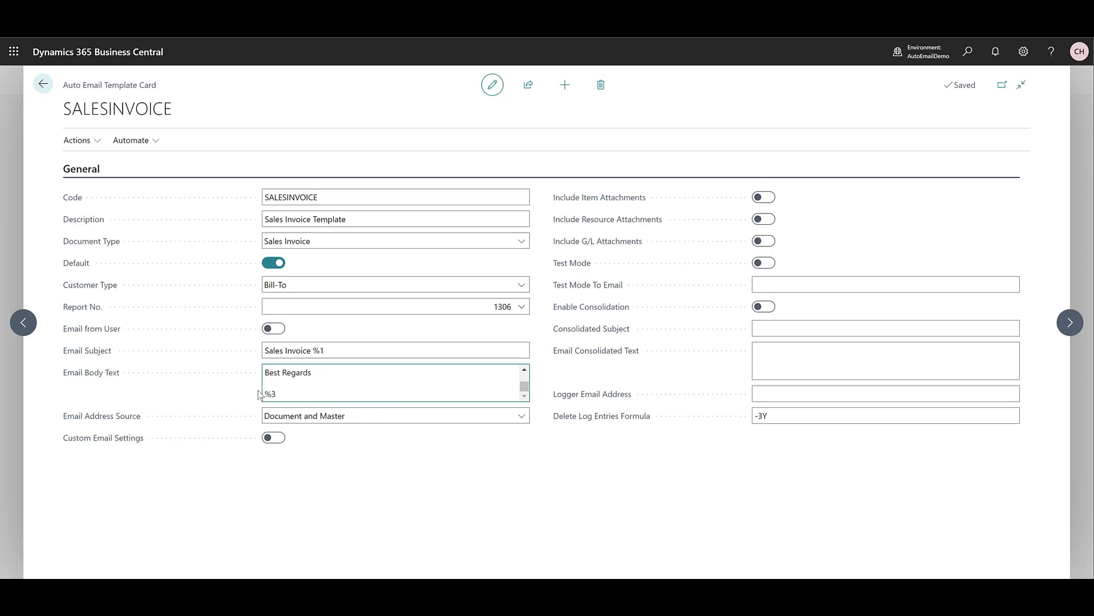
key(BackSpace)
text(5)
key(Tab)
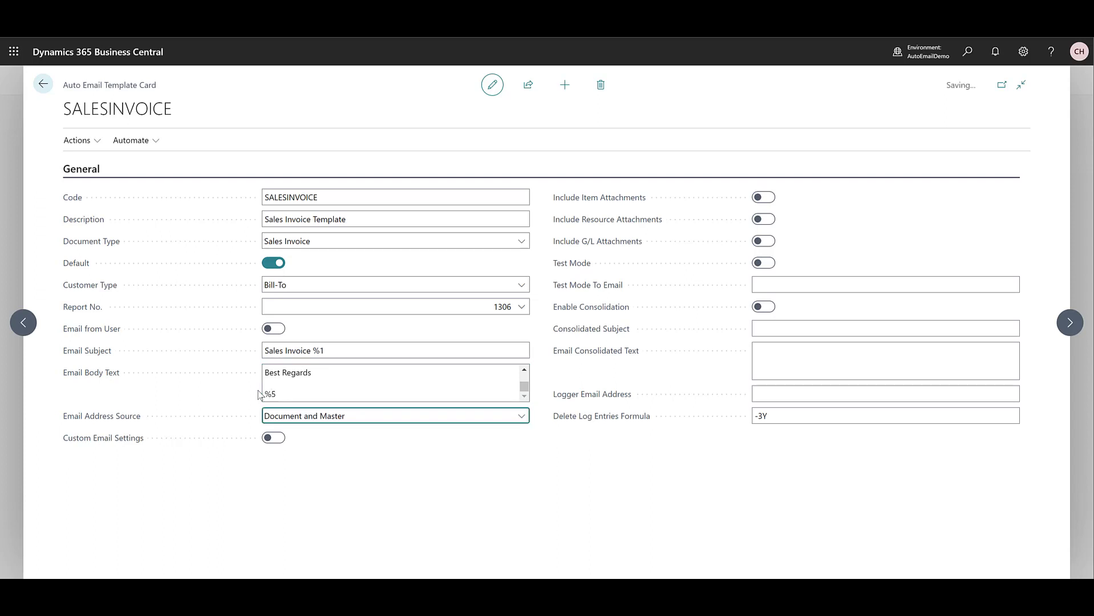
Check the template's merge fields, change the placeholder under Best Regards to %3, and return to Auto Email Setup.
click(75, 141)
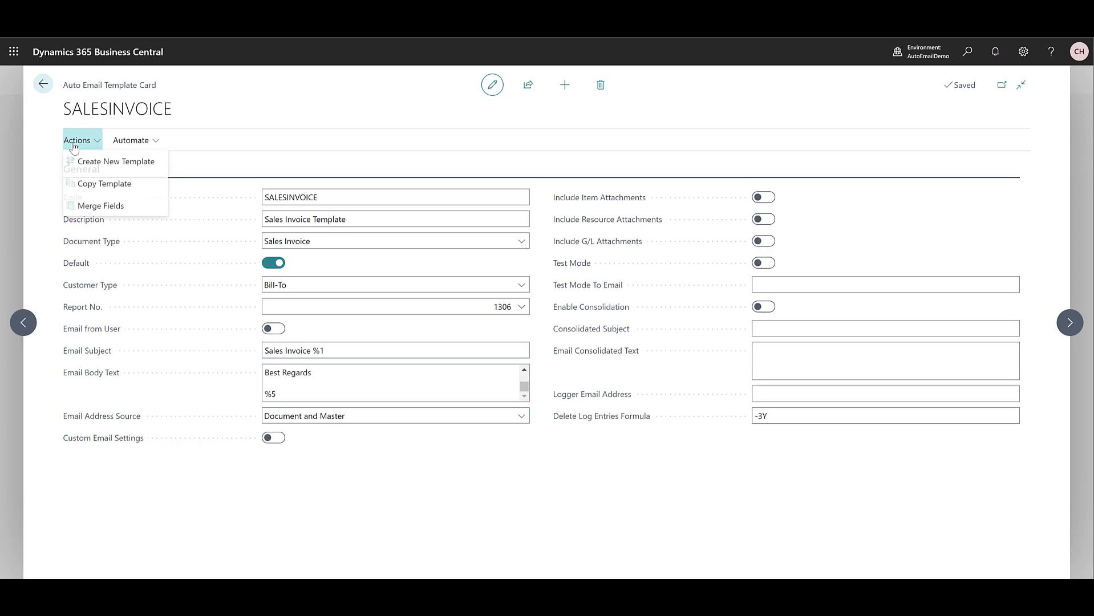
click(97, 207)
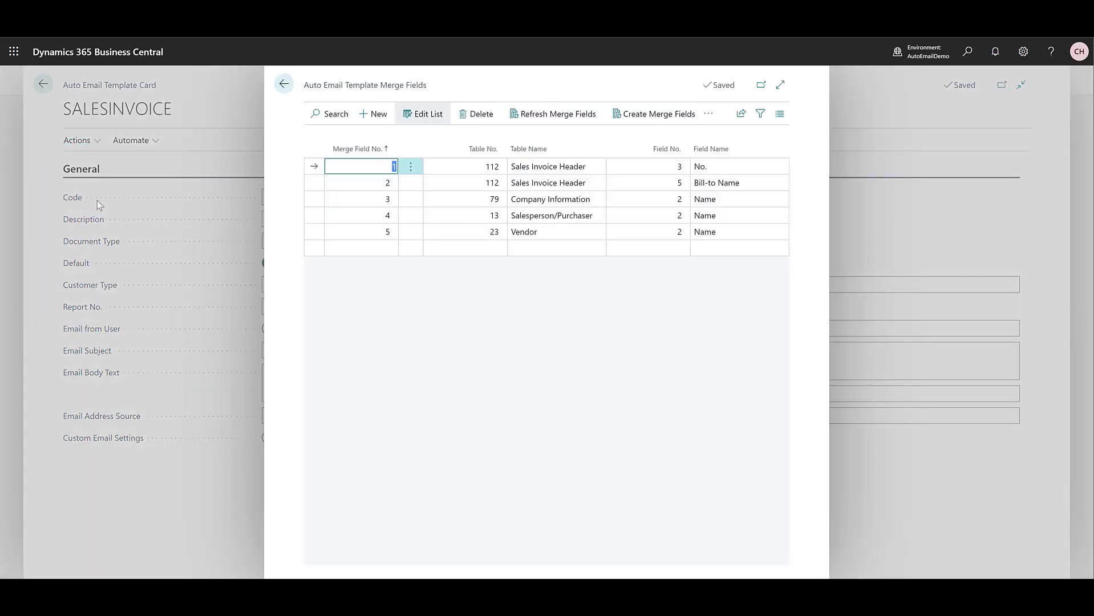
key(Escape)
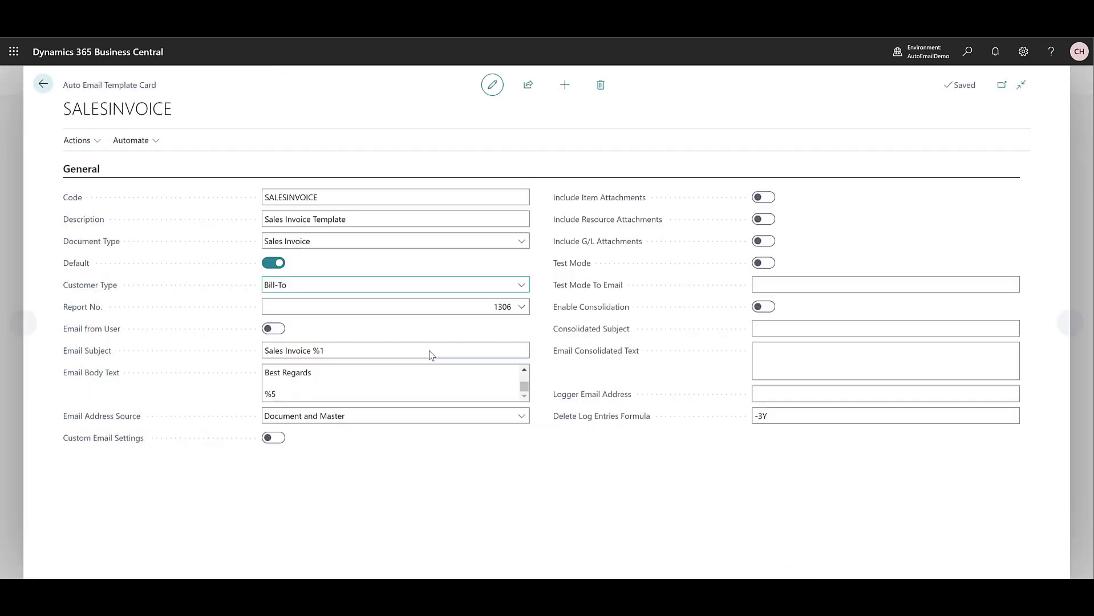
click(296, 395)
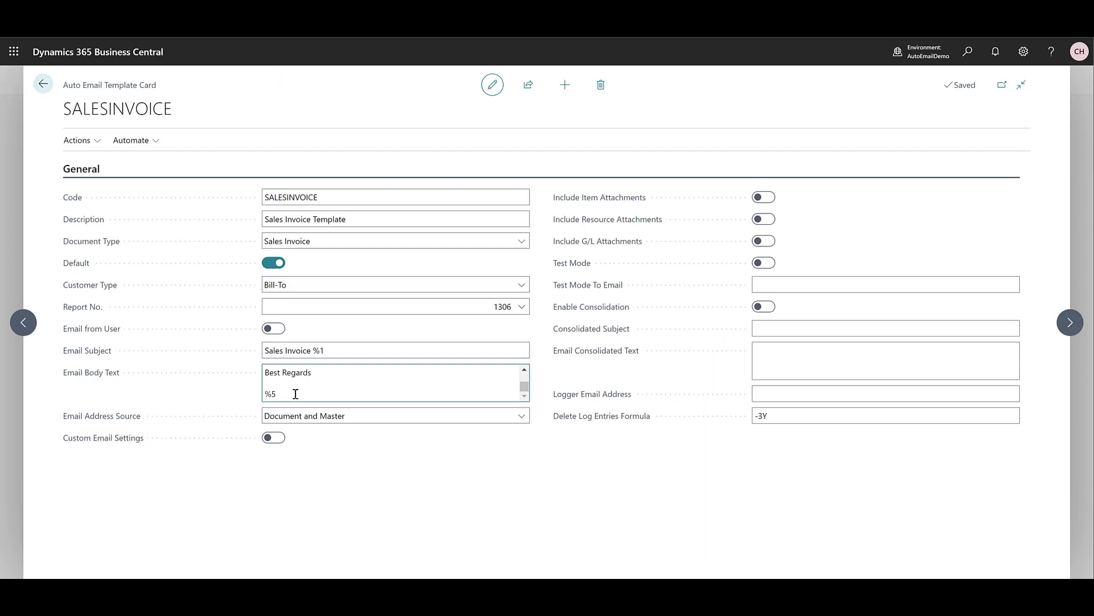
key(BackSpace)
text(3)
key(Tab)
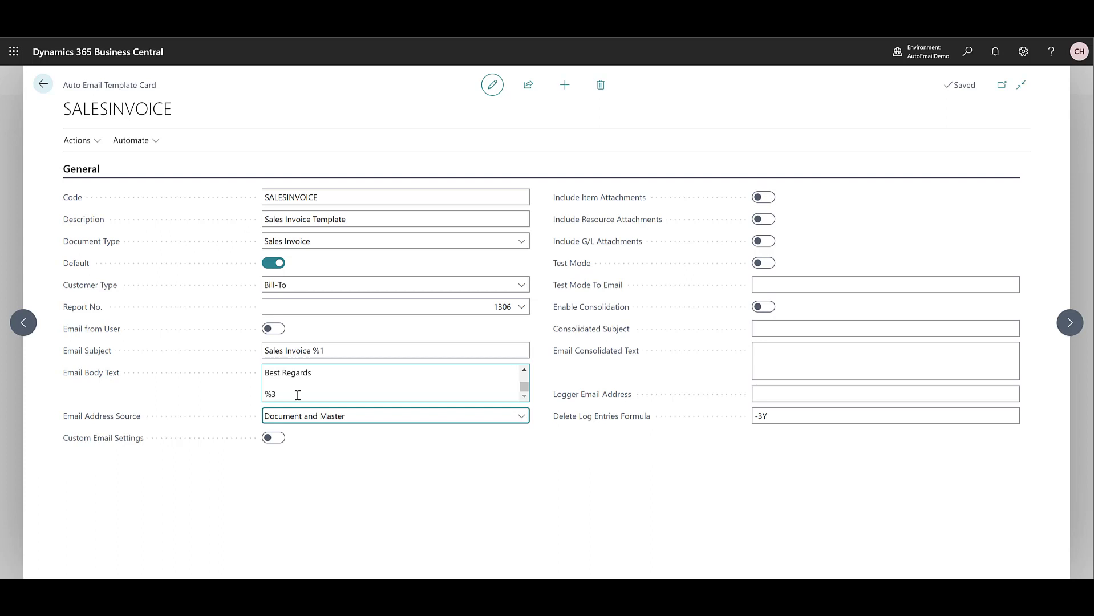
key(Escape)
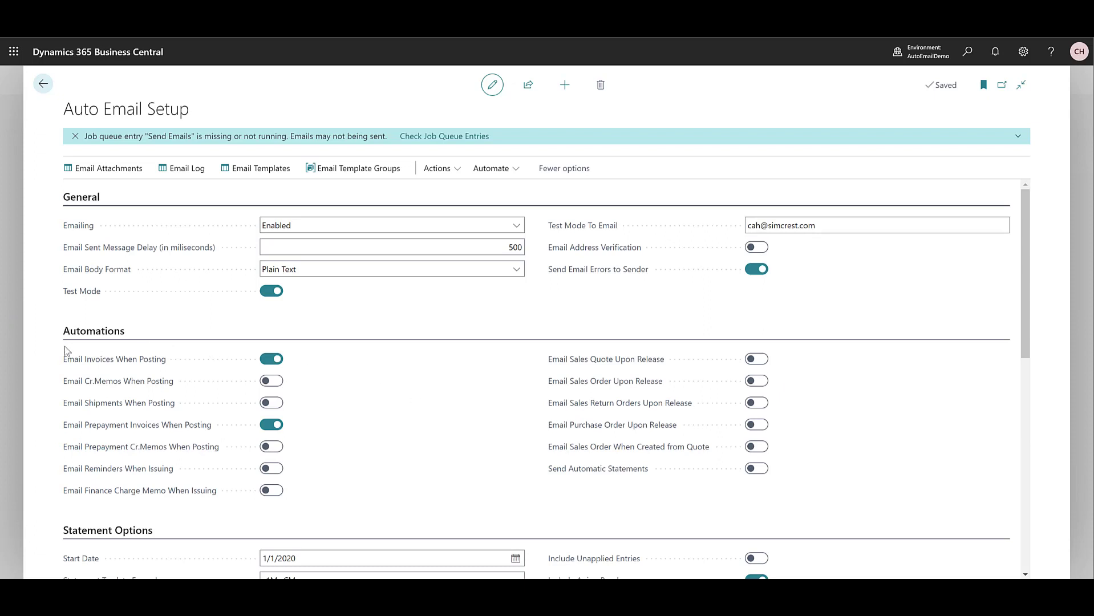
Set the LARGE template group's Sales Invoice Template to SALESINVOICE2 and close the template groups.
mouse_move(80, 366)
click(349, 174)
click(344, 175)
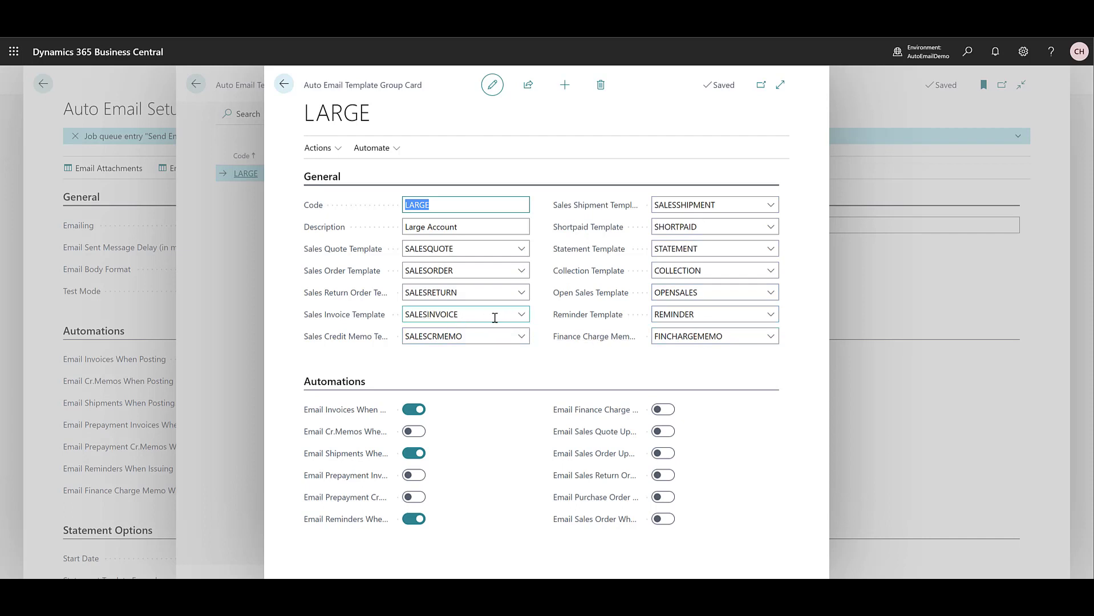
click(522, 317)
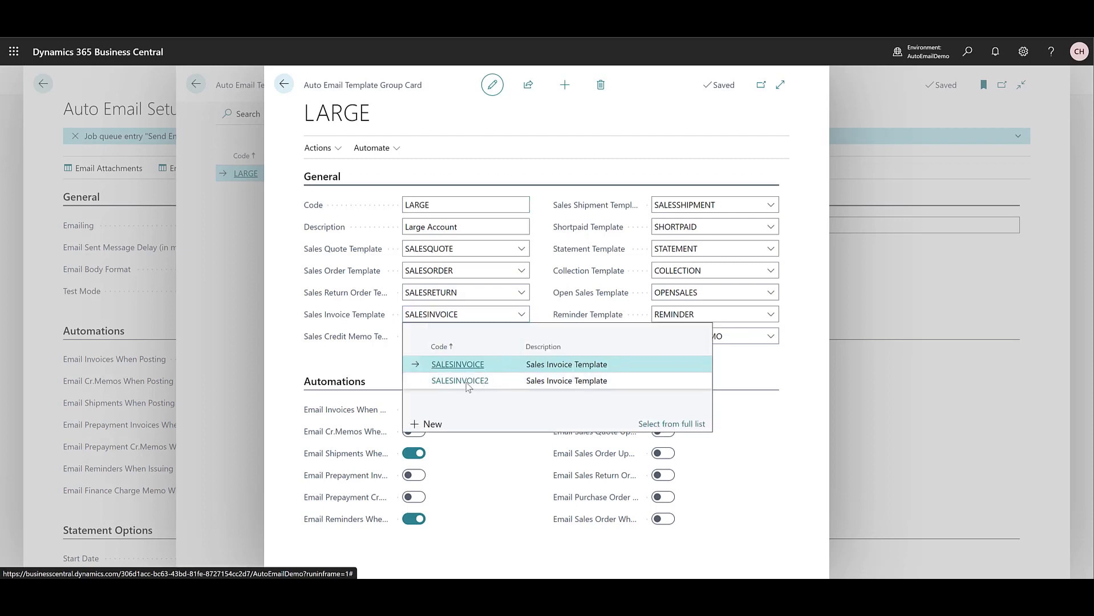
click(467, 382)
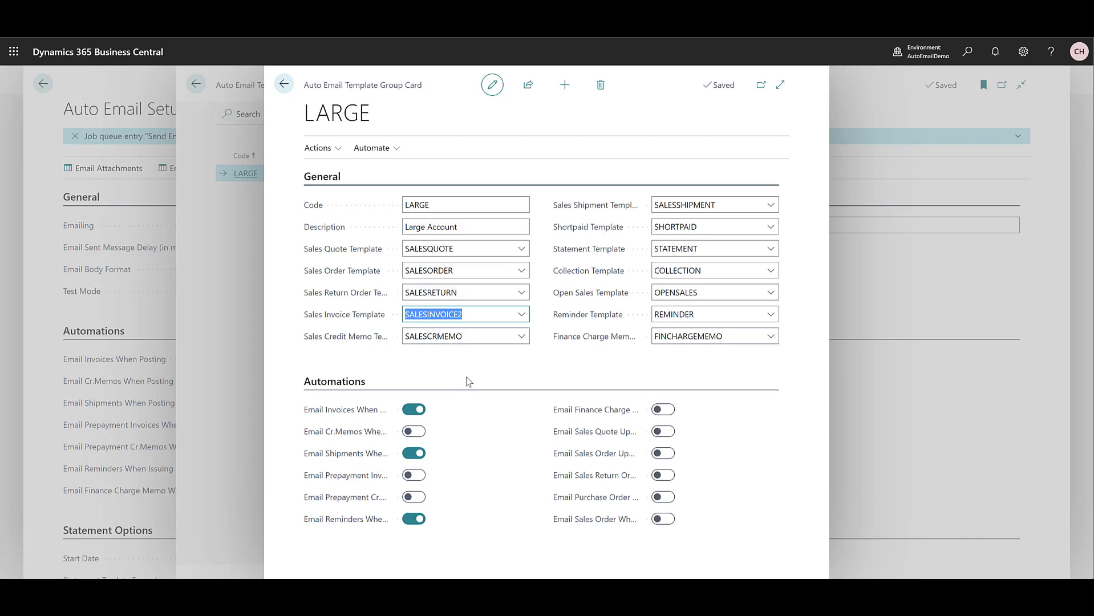
mouse_move(337, 460)
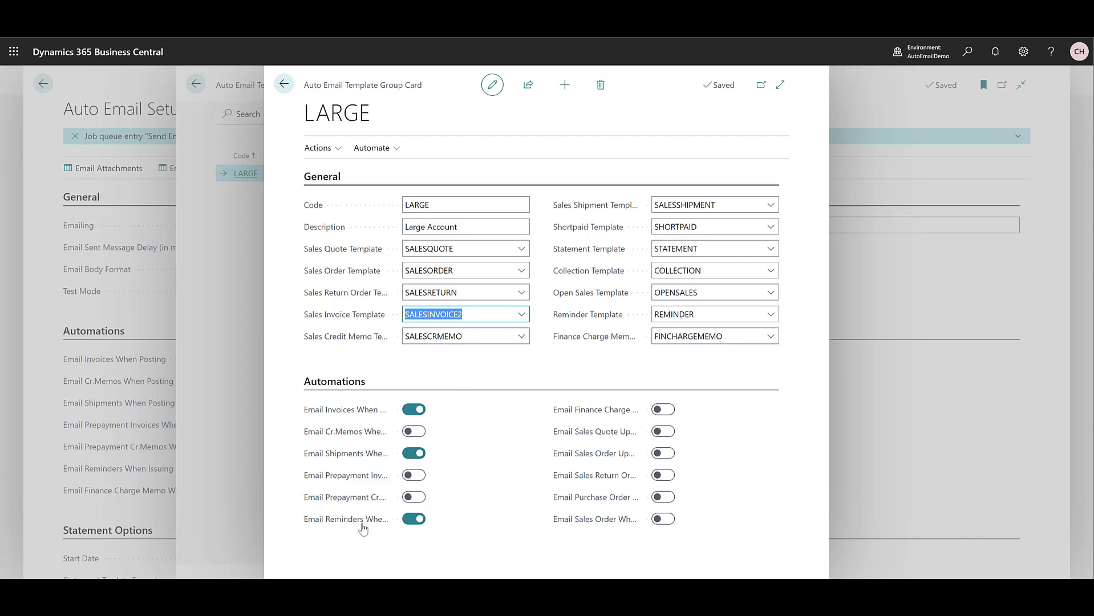
mouse_move(316, 525)
click(283, 85)
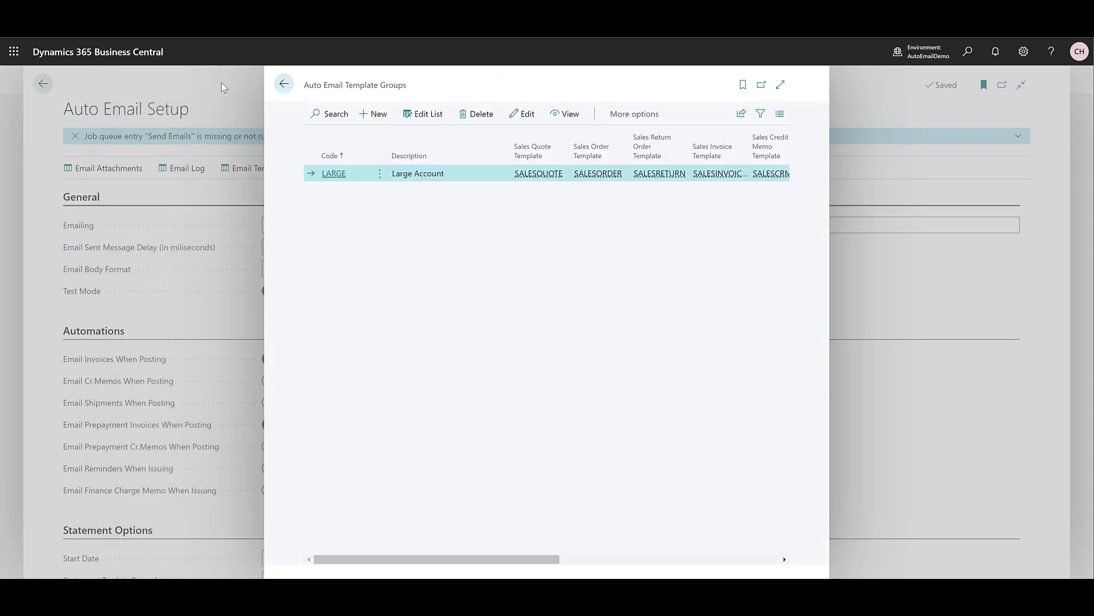
click(284, 86)
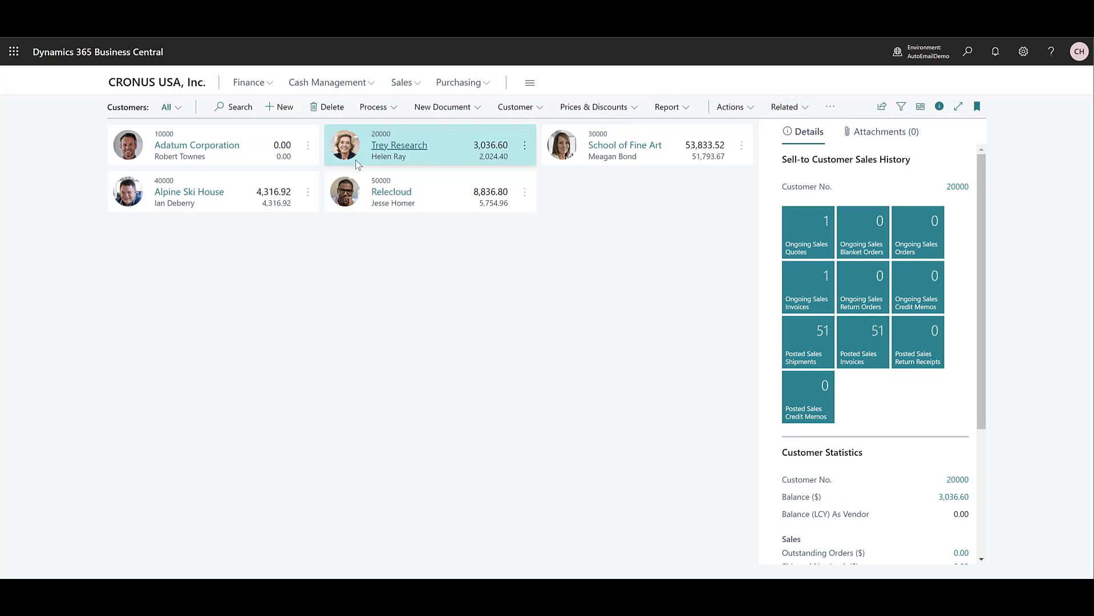
Assign the LARGE Auto Email Template Group on the Trey Research customer card.
click(420, 146)
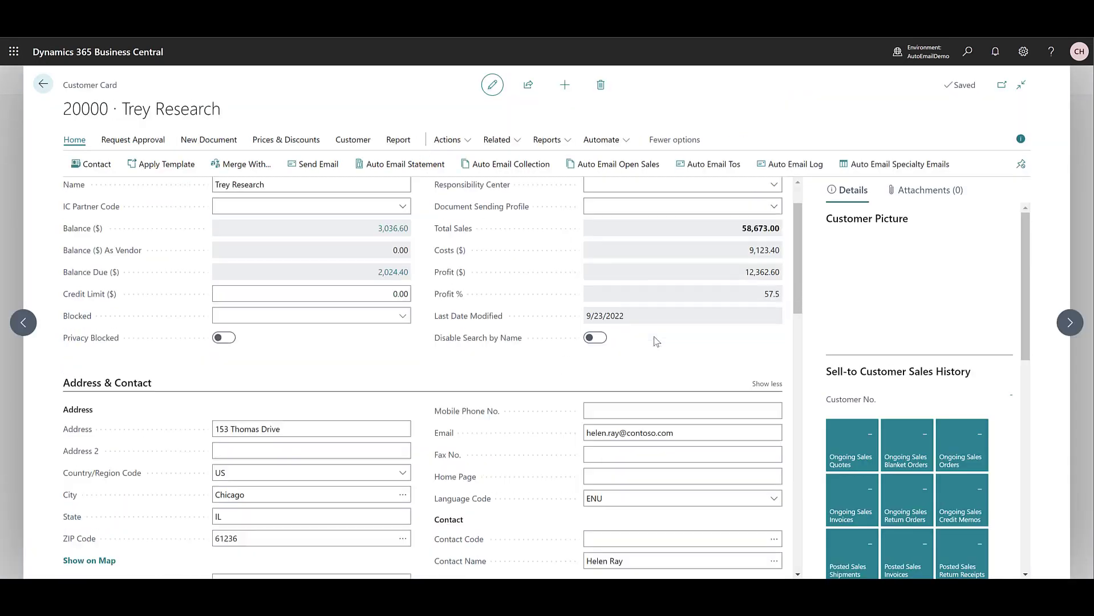
scroll(655, 338, down, 5)
scroll(654, 337, down, 2)
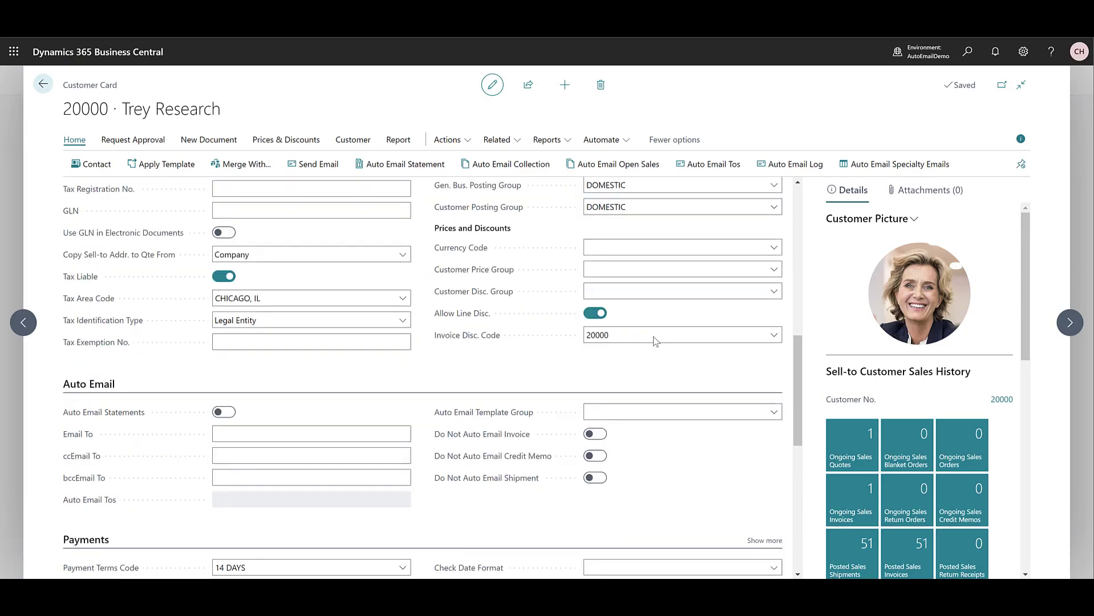
click(773, 412)
click(633, 463)
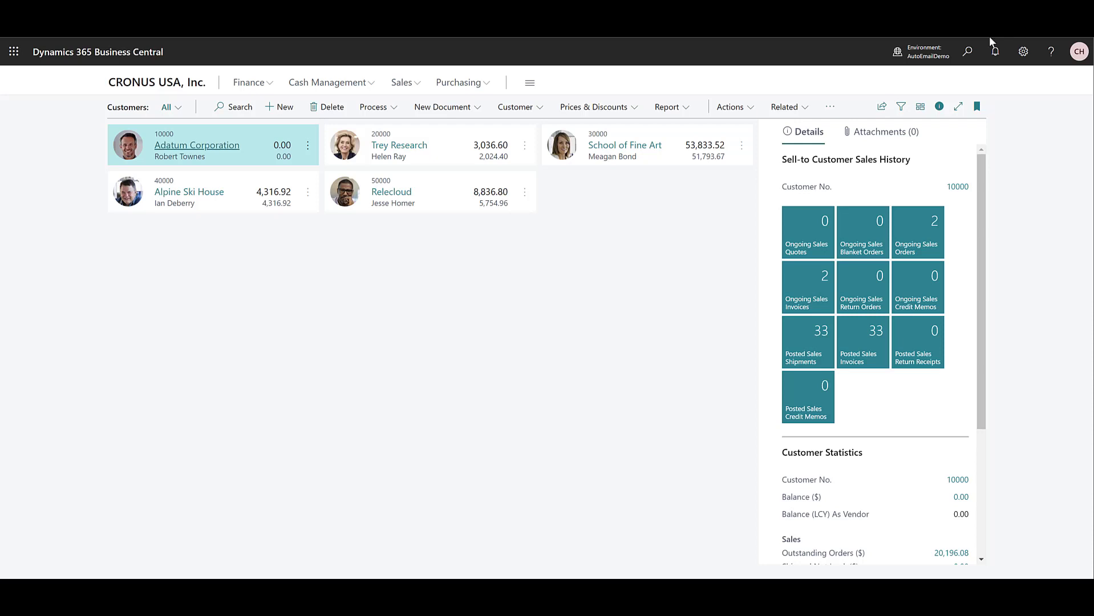
Search for the Auto Email Attachments page, review its document types, files and active date columns, and return to the customers.
click(968, 53)
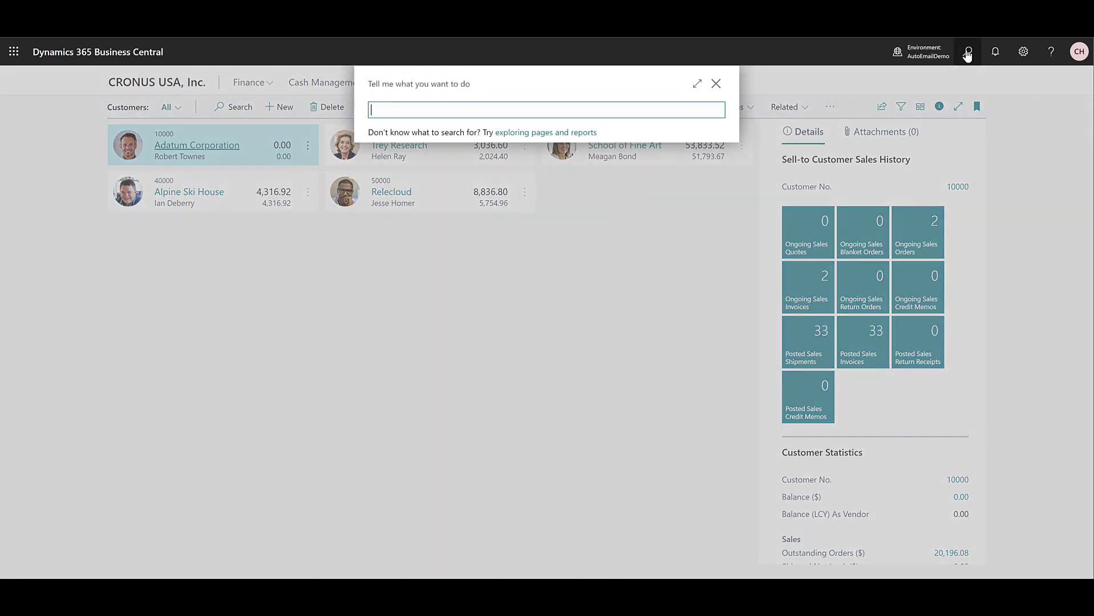
text(attachment)
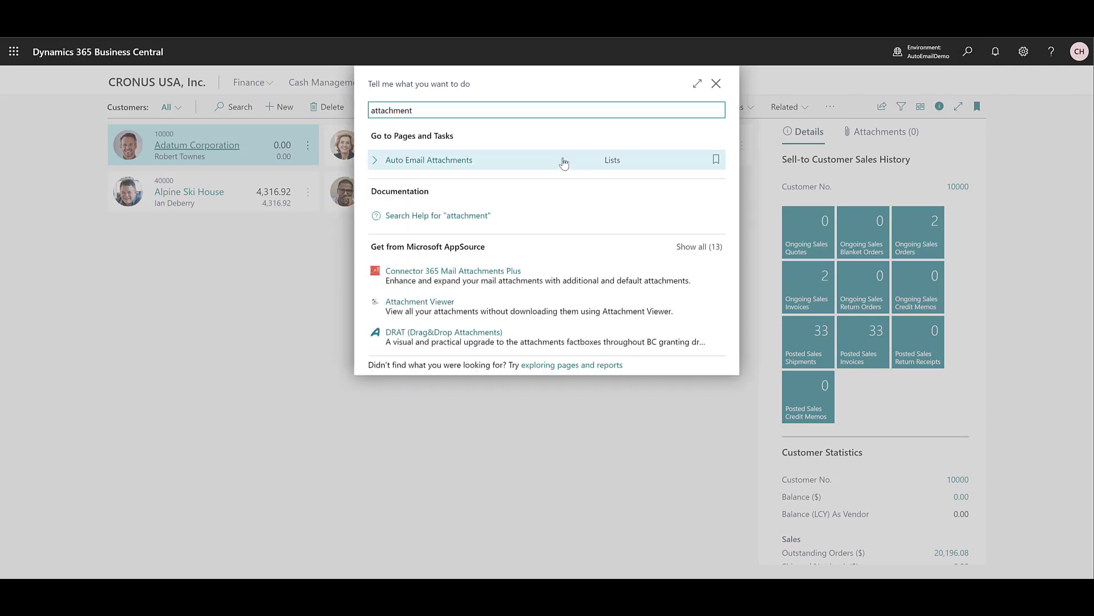
click(451, 162)
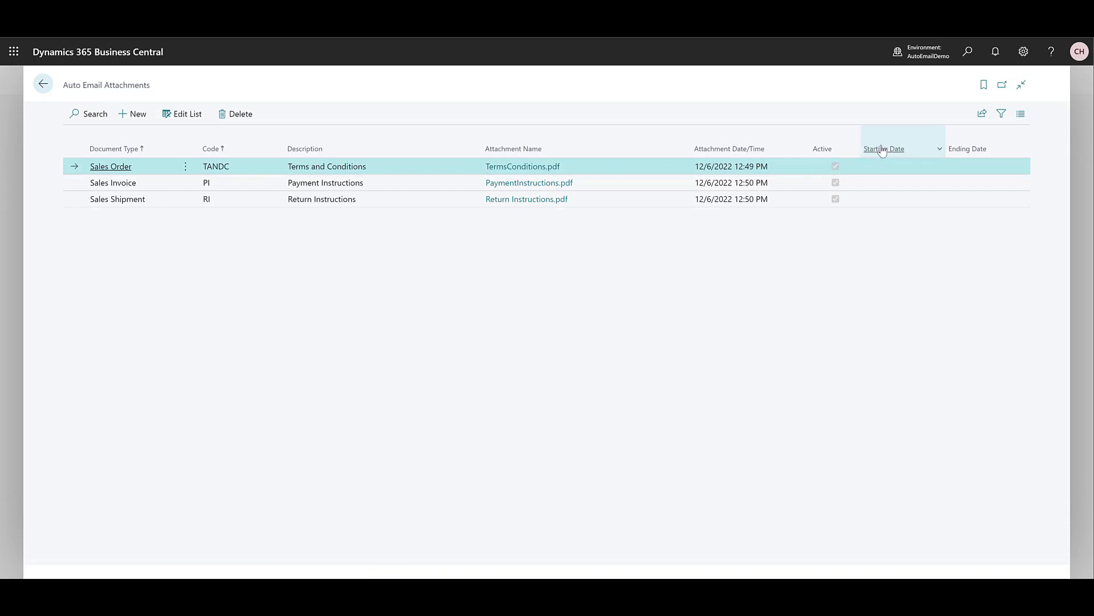
mouse_move(950, 146)
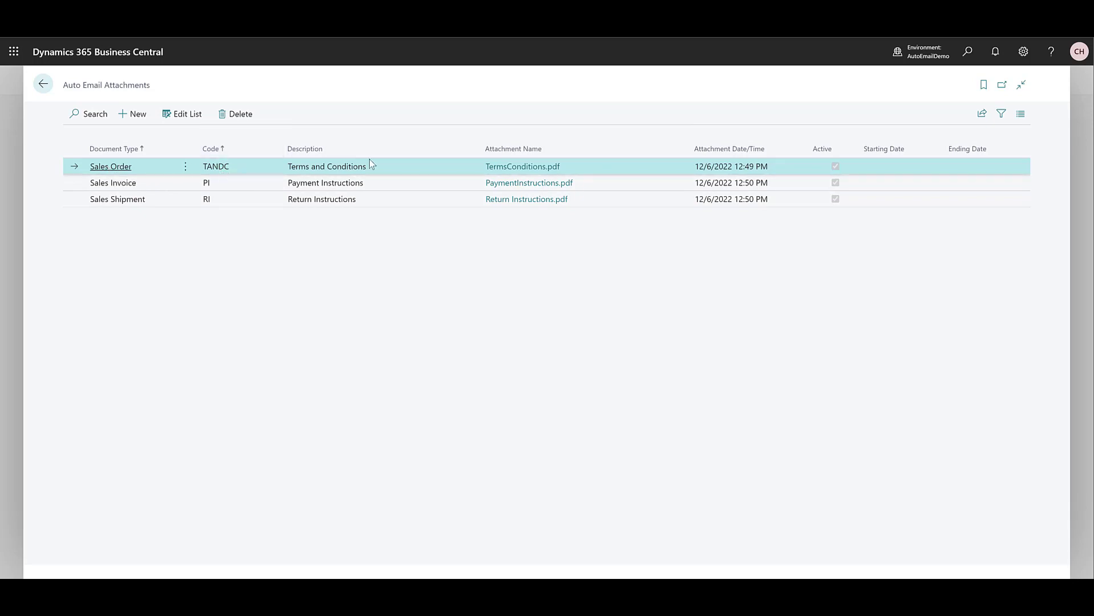
key(Escape)
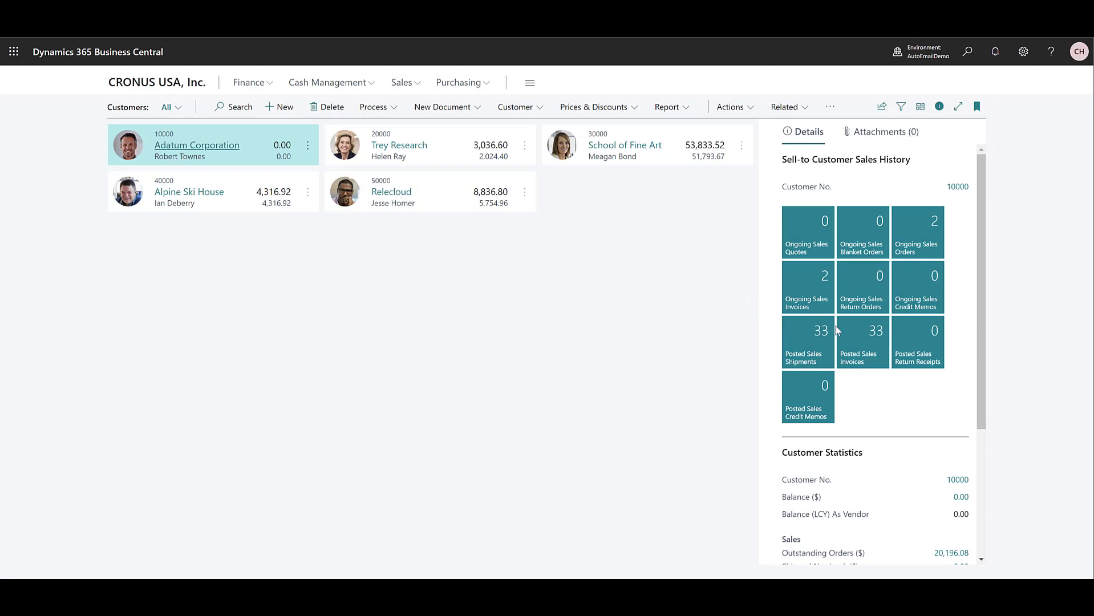
Attach Special Order Attachment.pdf to Adatum Corporation's first ongoing sales order and return to the customer list.
click(929, 246)
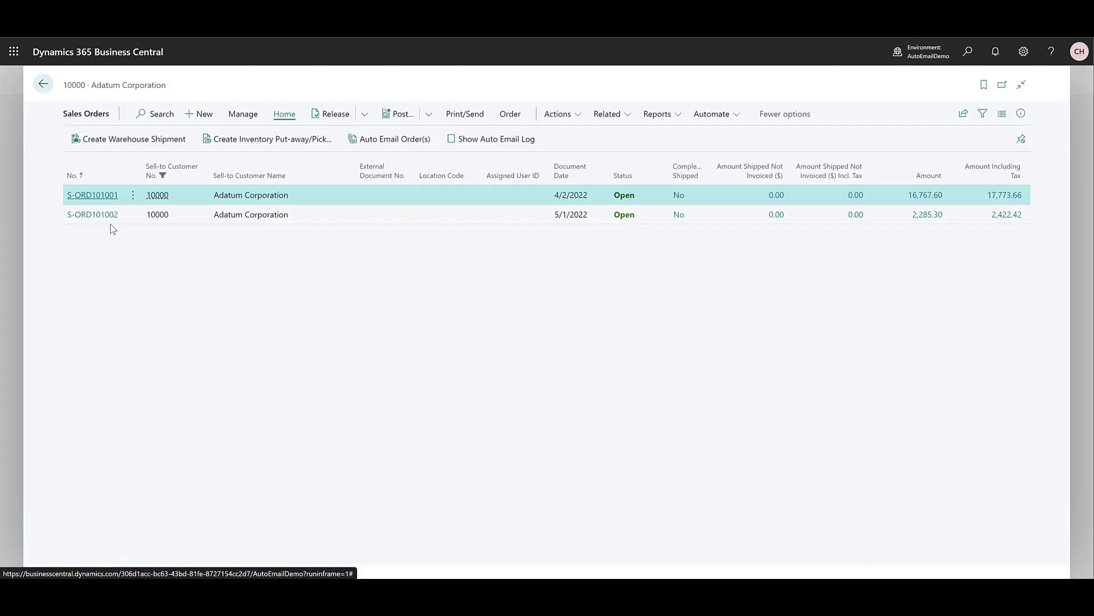
click(94, 195)
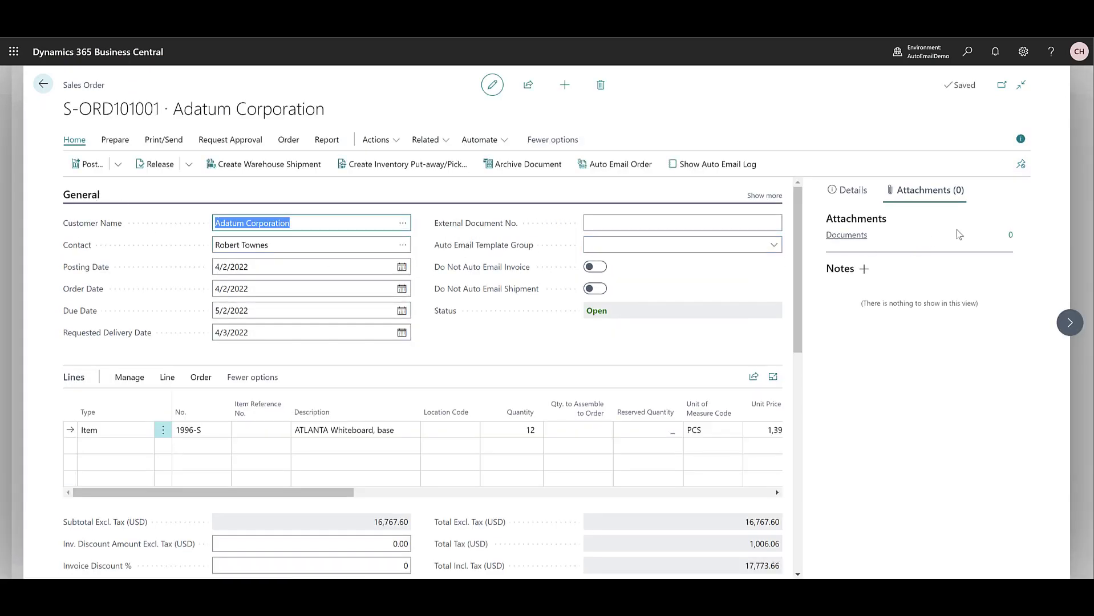
click(1012, 236)
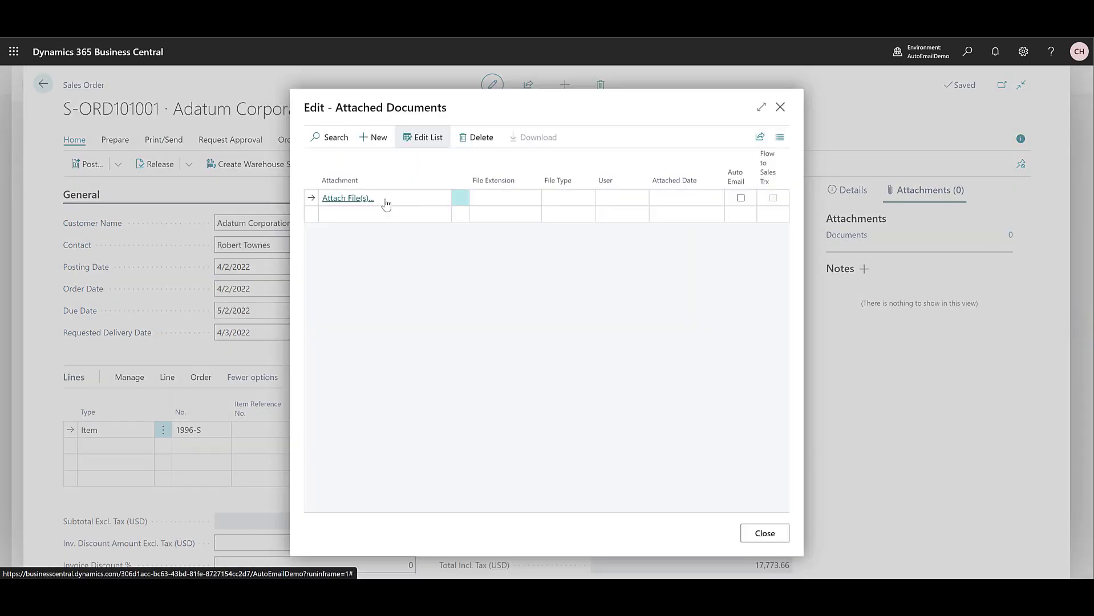
click(352, 199)
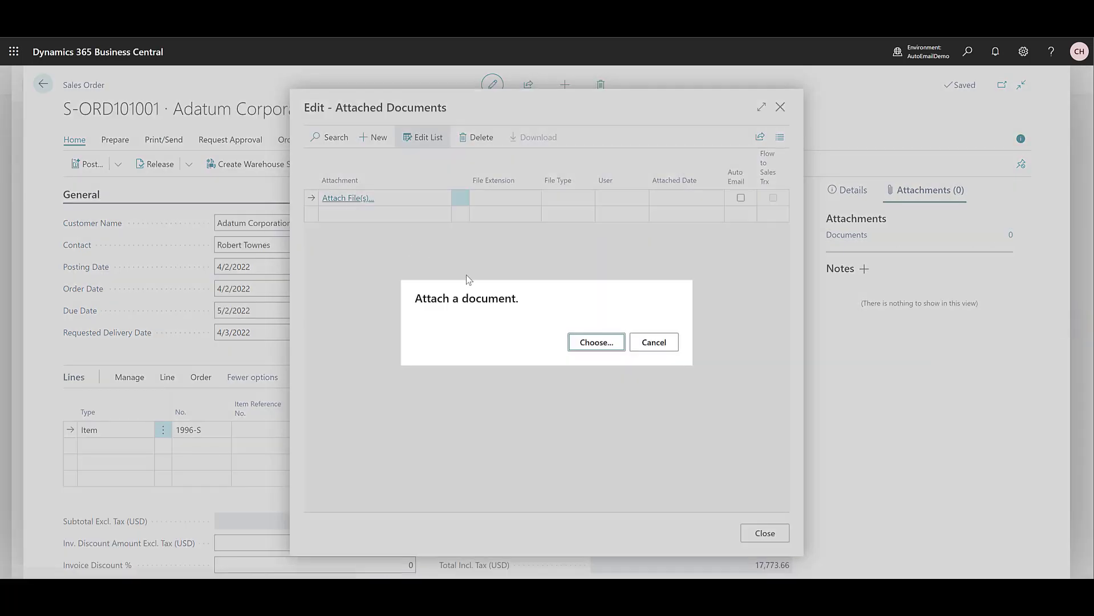
click(601, 342)
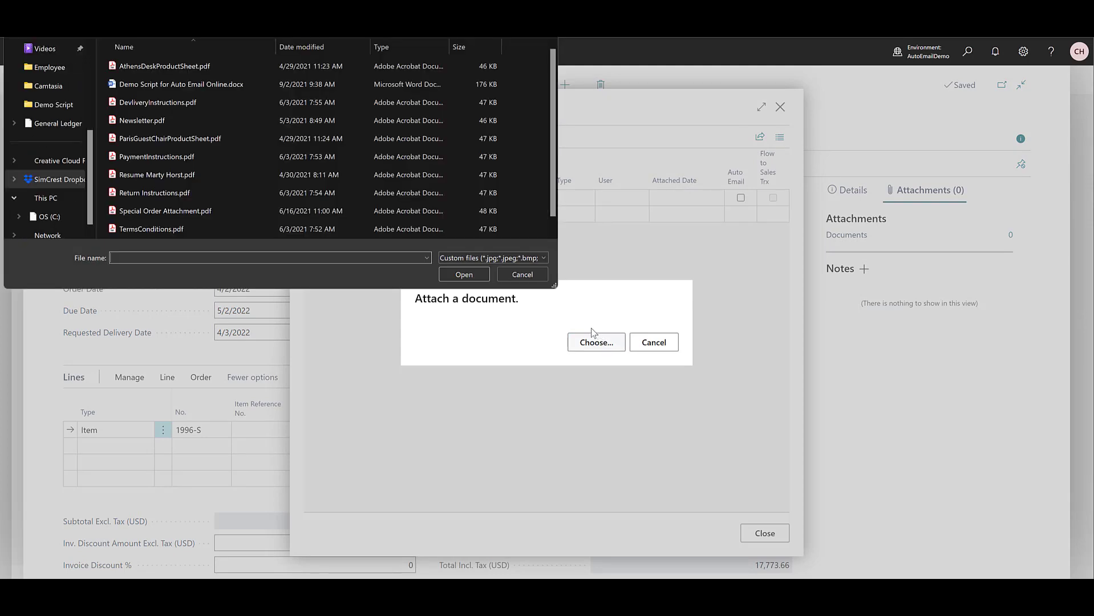
double_click(157, 212)
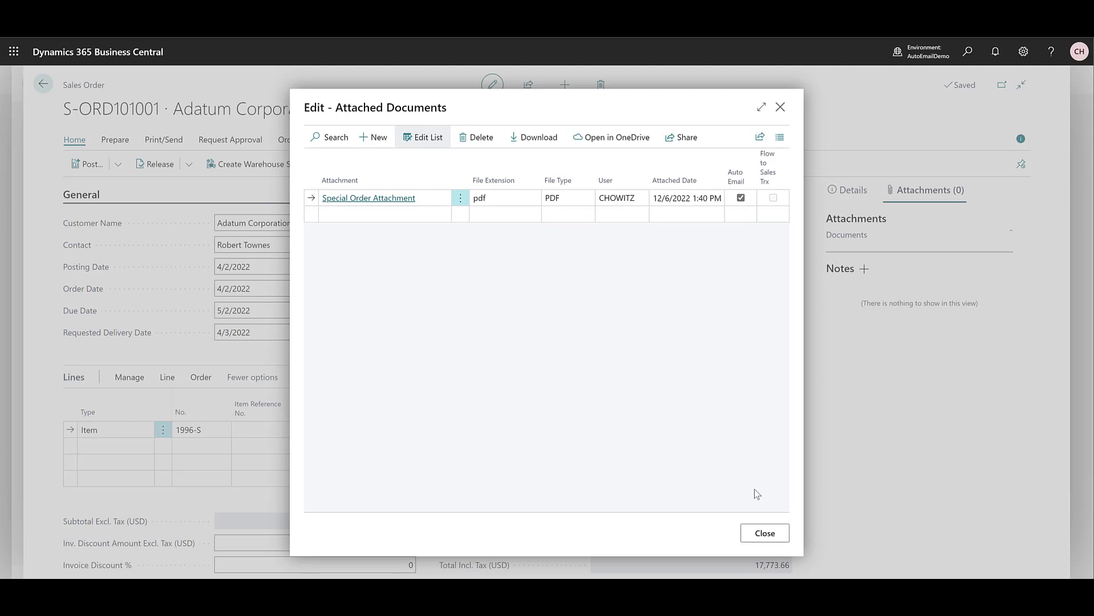
click(766, 530)
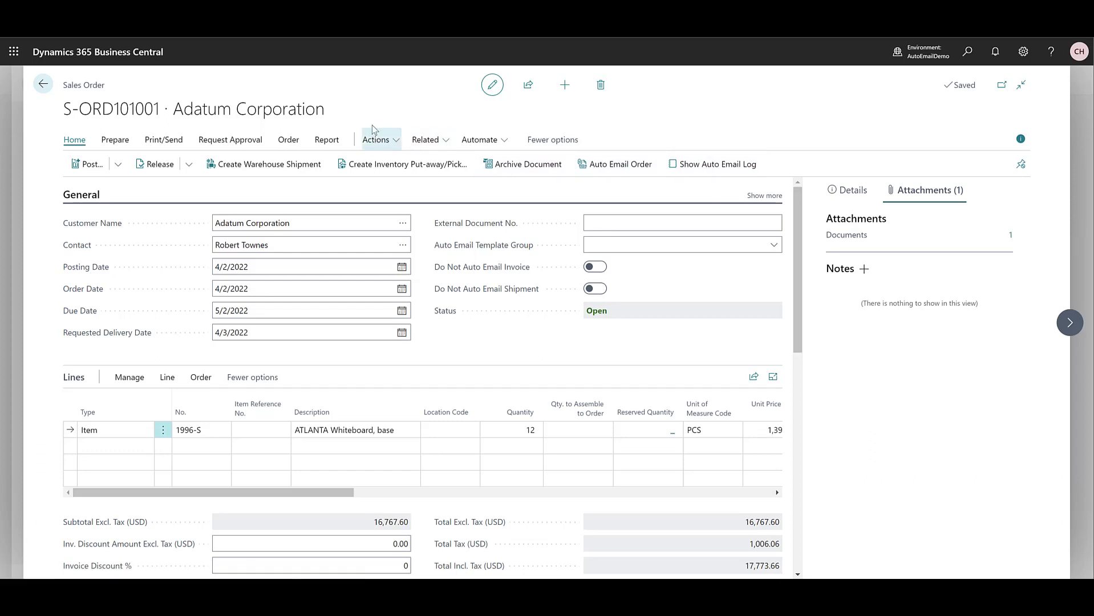
key(Escape)
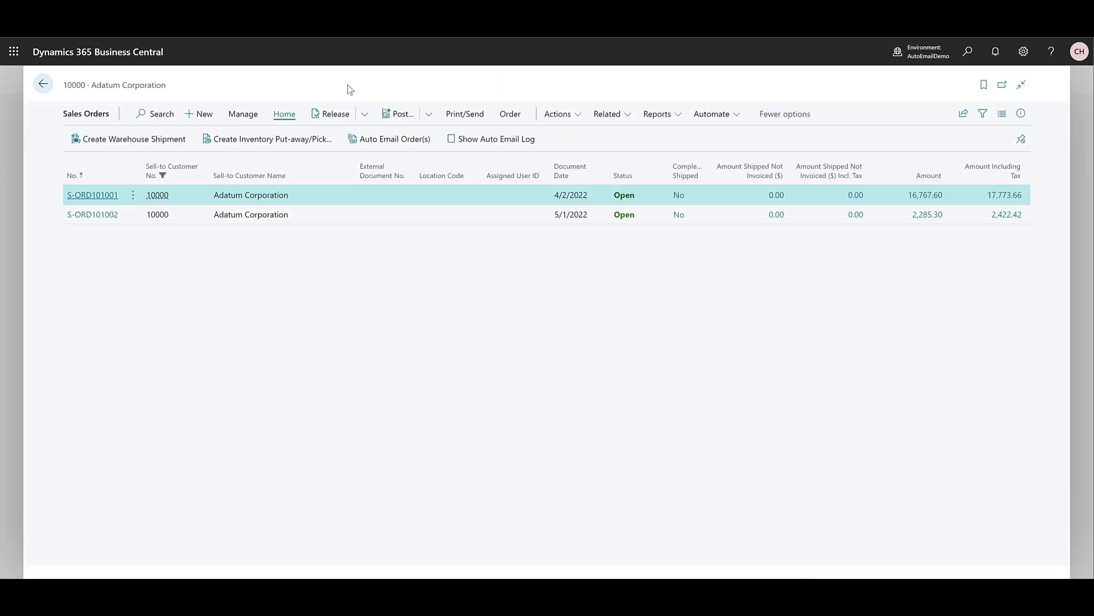
key(Escape)
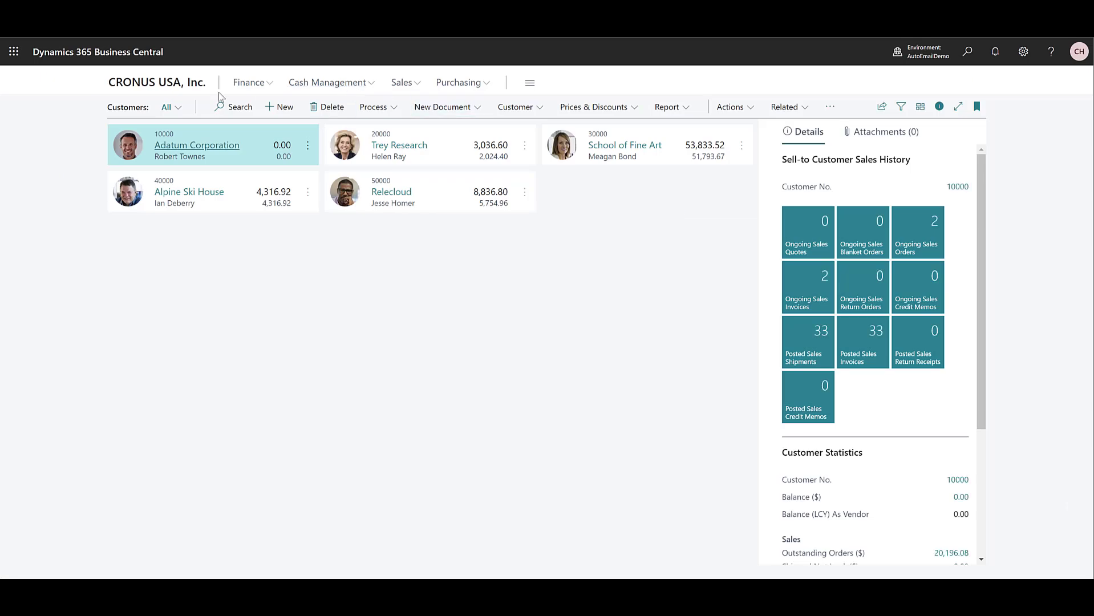
Examine the attached document and its Auto Email setting on the ATHENS Desk item card, and return to the item list.
click(178, 84)
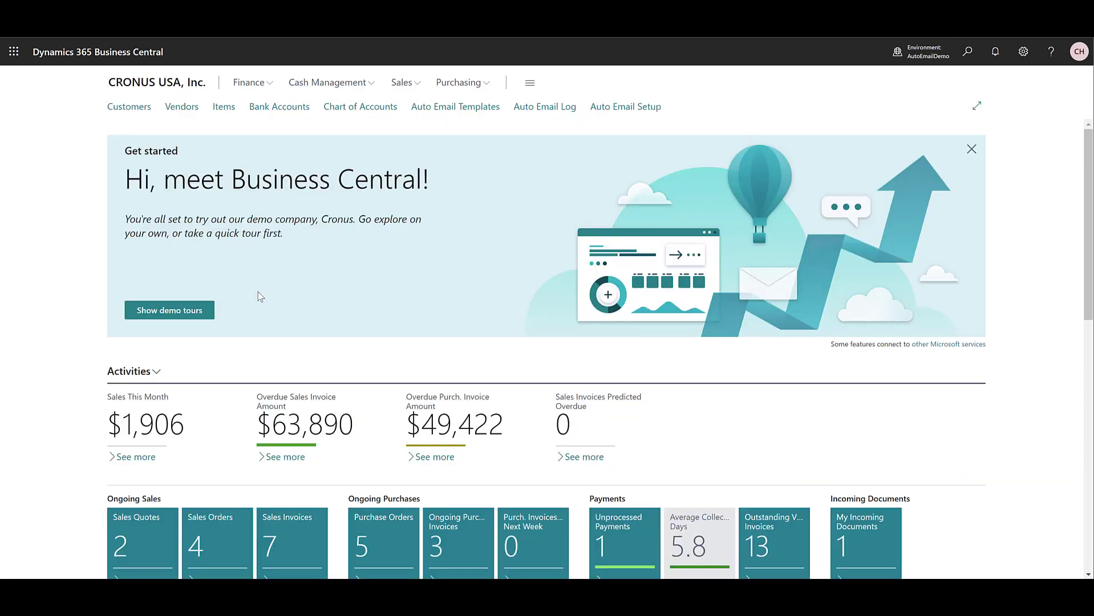
click(224, 108)
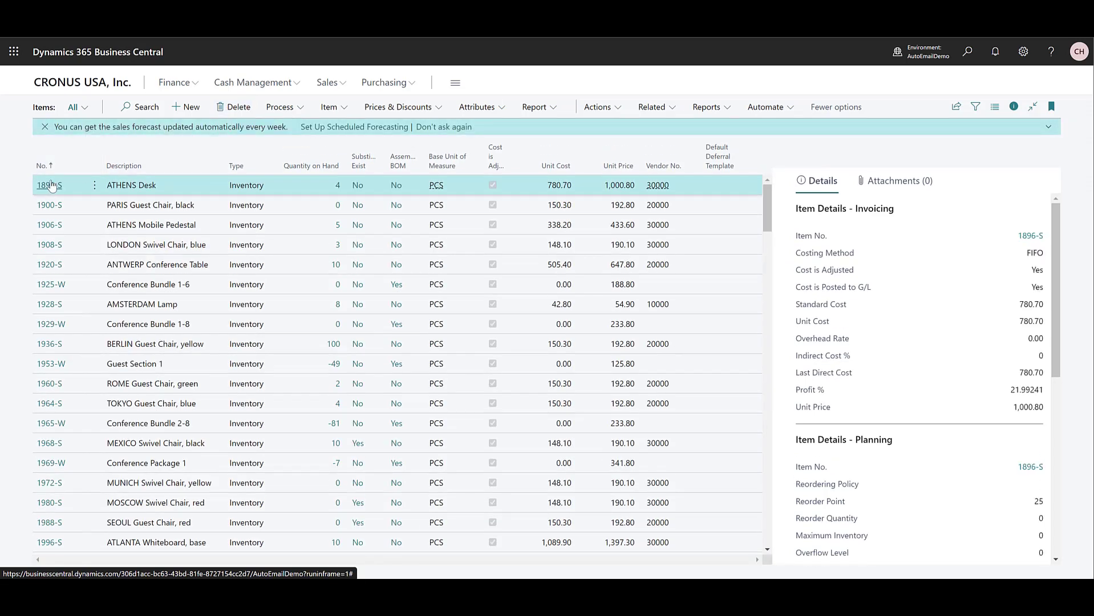
click(50, 185)
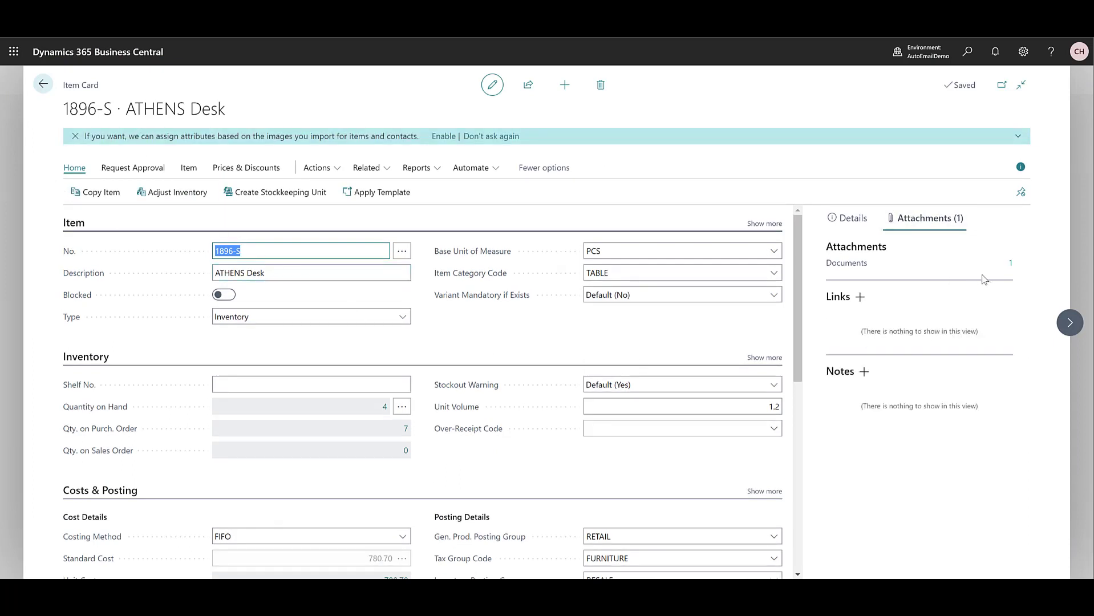
click(1009, 265)
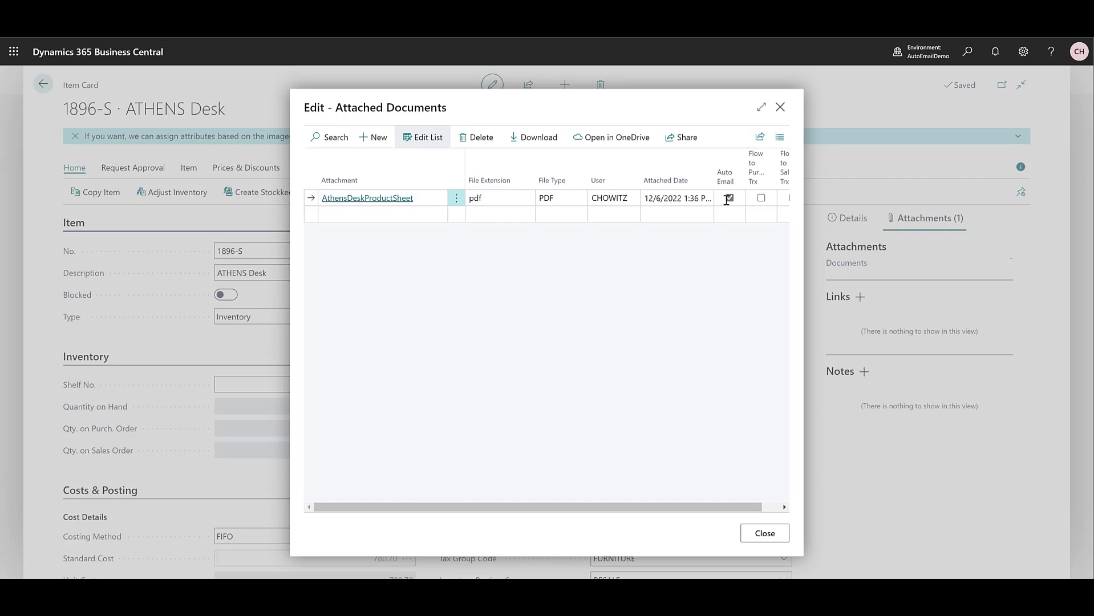
key(Escape)
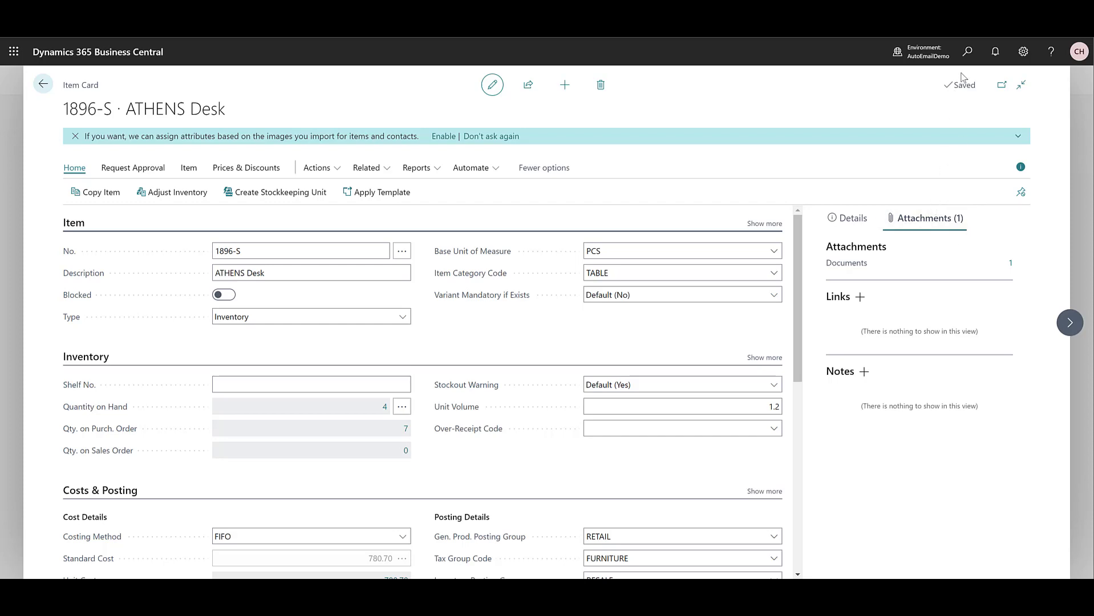
key(Escape)
Find the Auto Email Templates and turn on Include Item Attachments for the SALESORDER template.
click(968, 53)
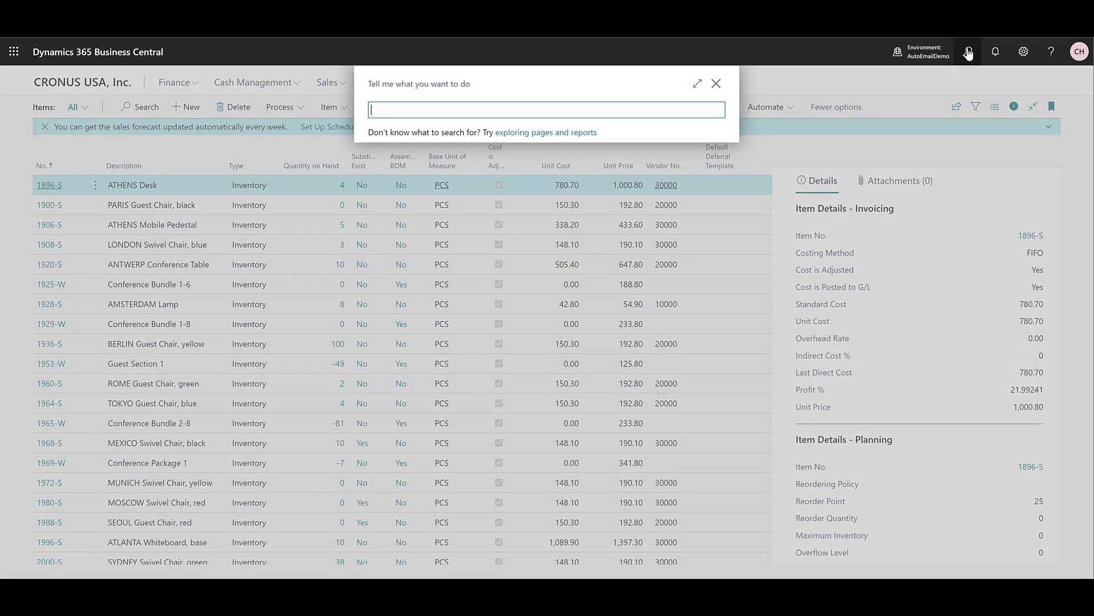
text(email template)
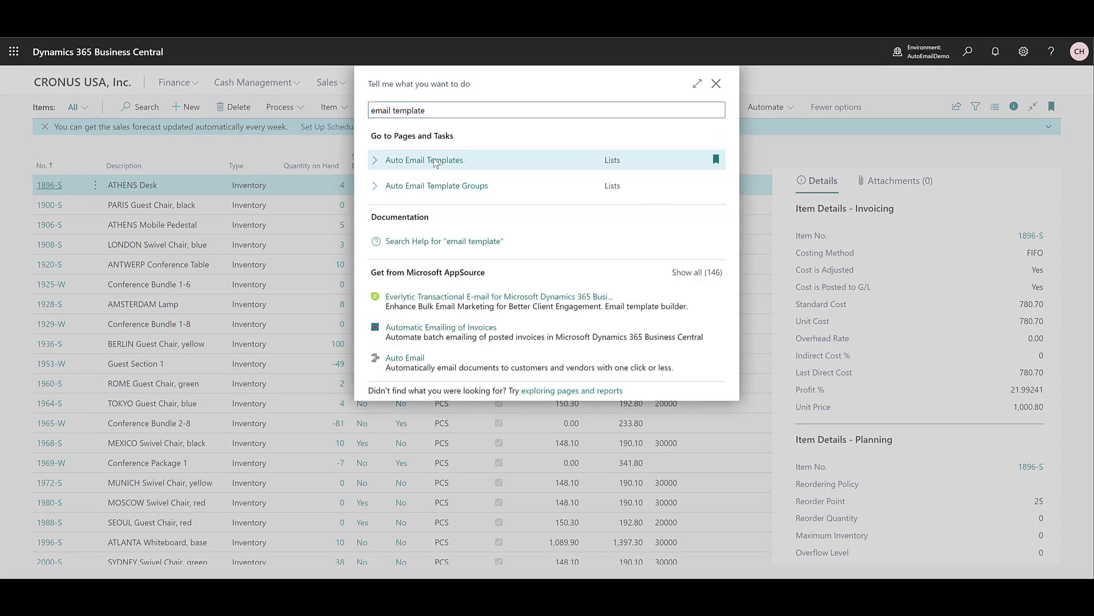
click(437, 163)
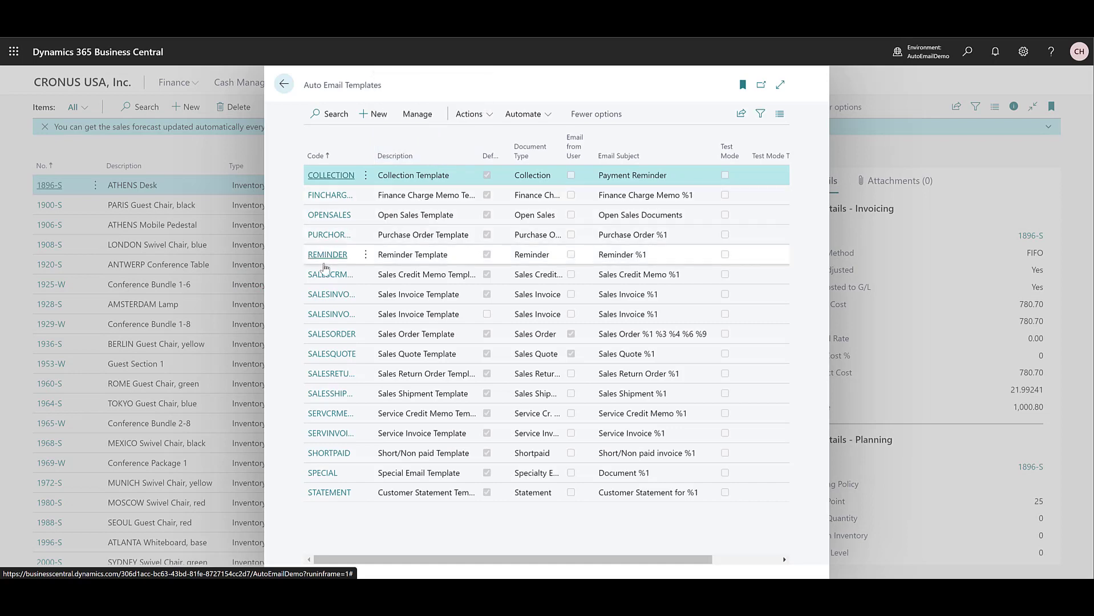
click(327, 334)
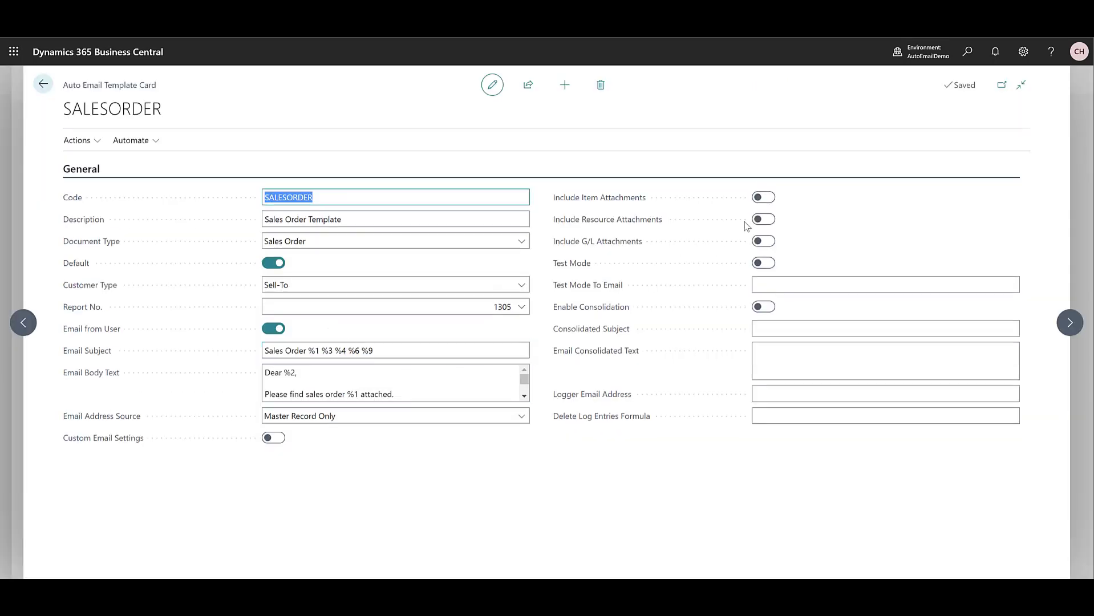
click(763, 199)
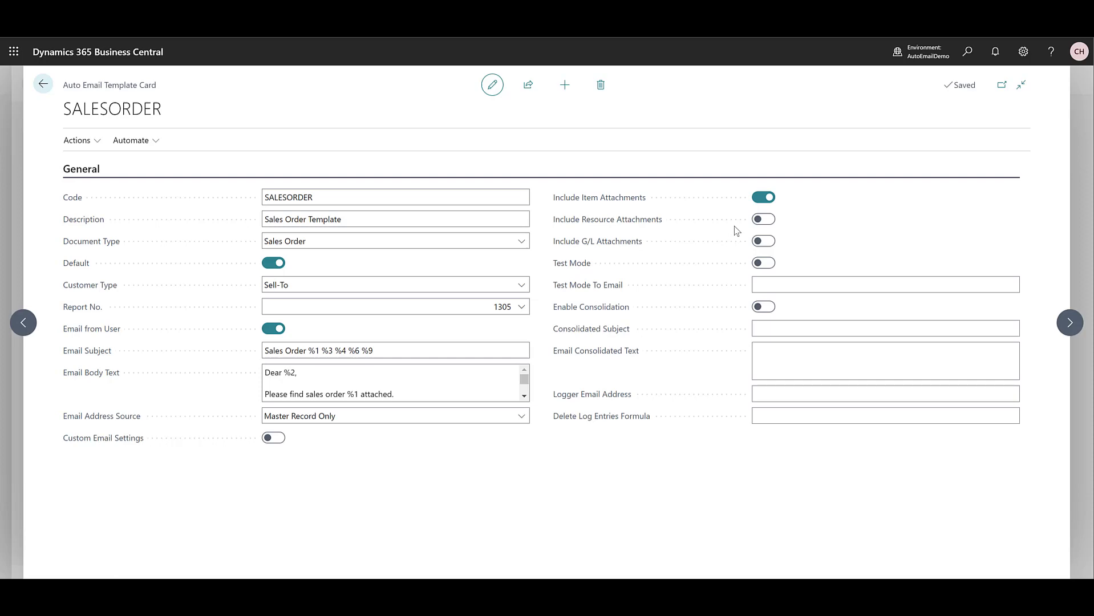
click(48, 93)
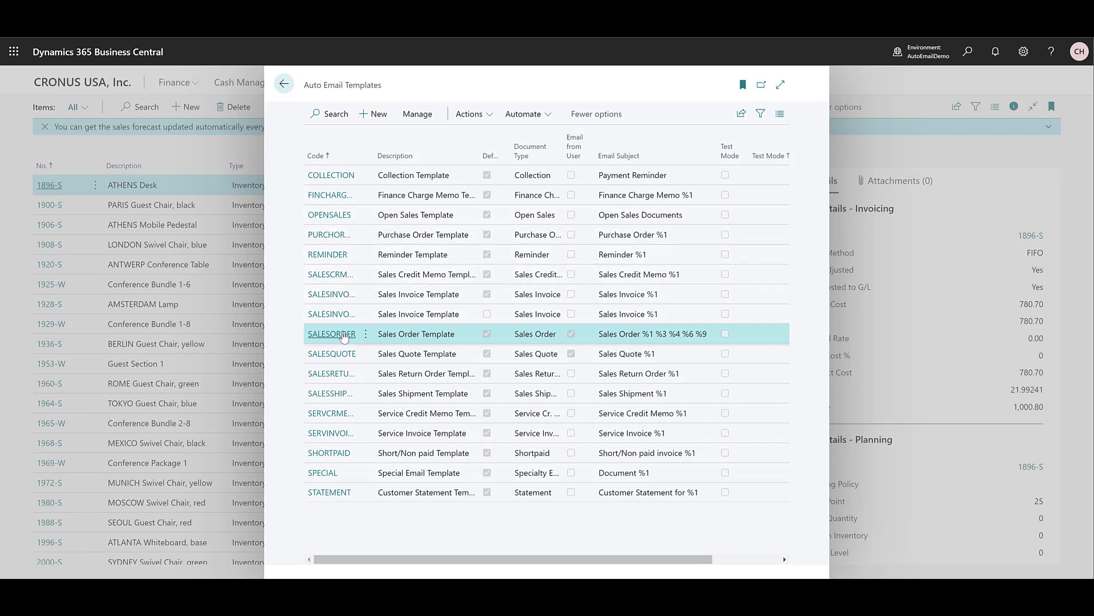
Turn on Include Item Attachments for the SALESQUOTE template and close its card.
click(337, 355)
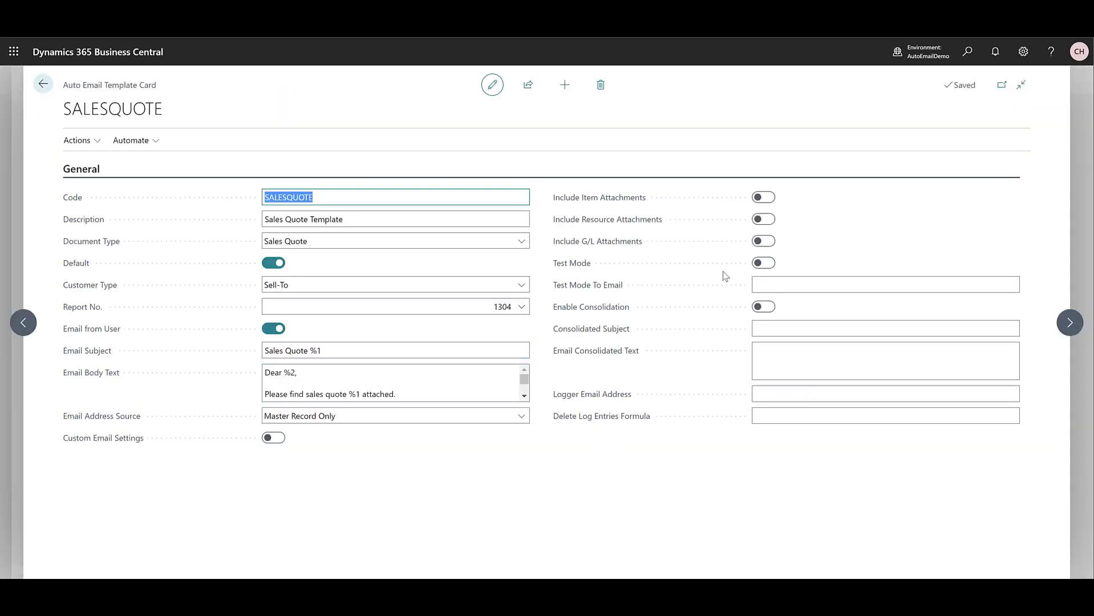
click(759, 197)
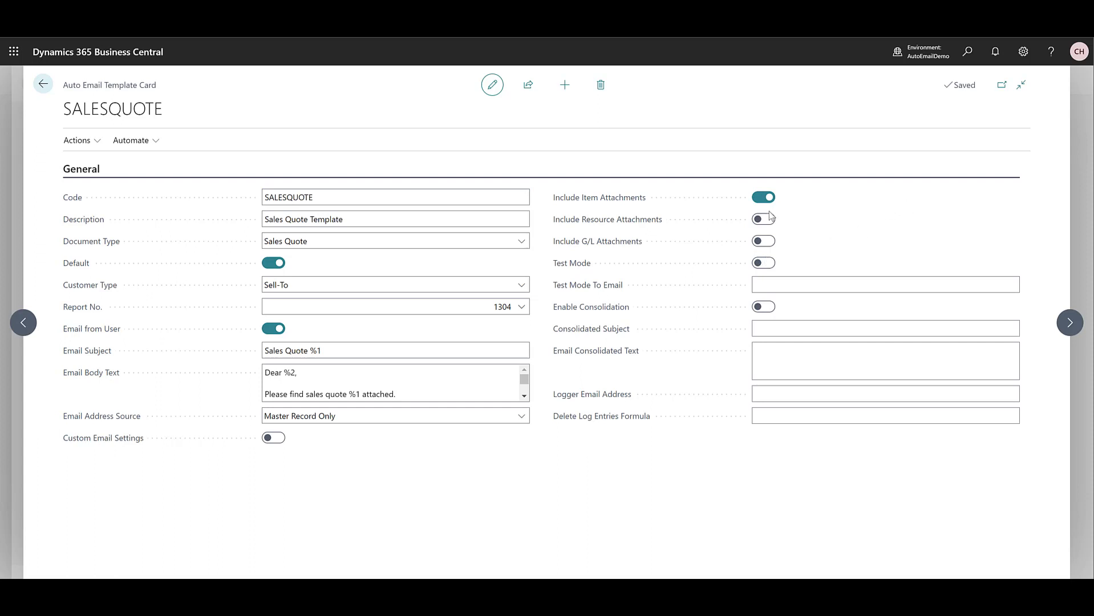
click(765, 225)
key(Escape)
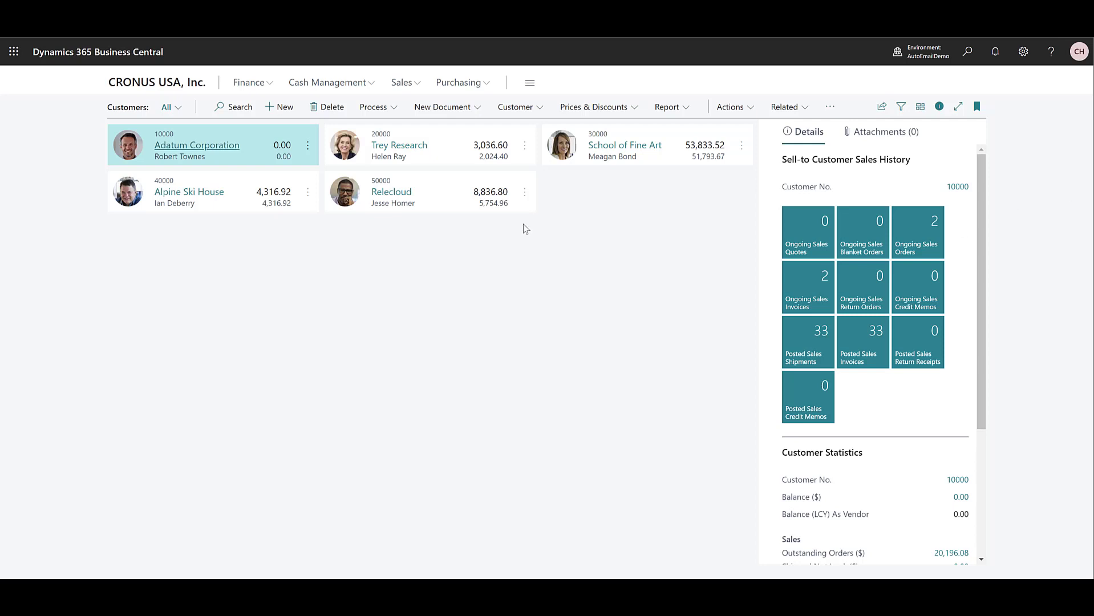
Add a specialty email line with the W-9 attachment code for the customer Adatum Corporation.
click(188, 146)
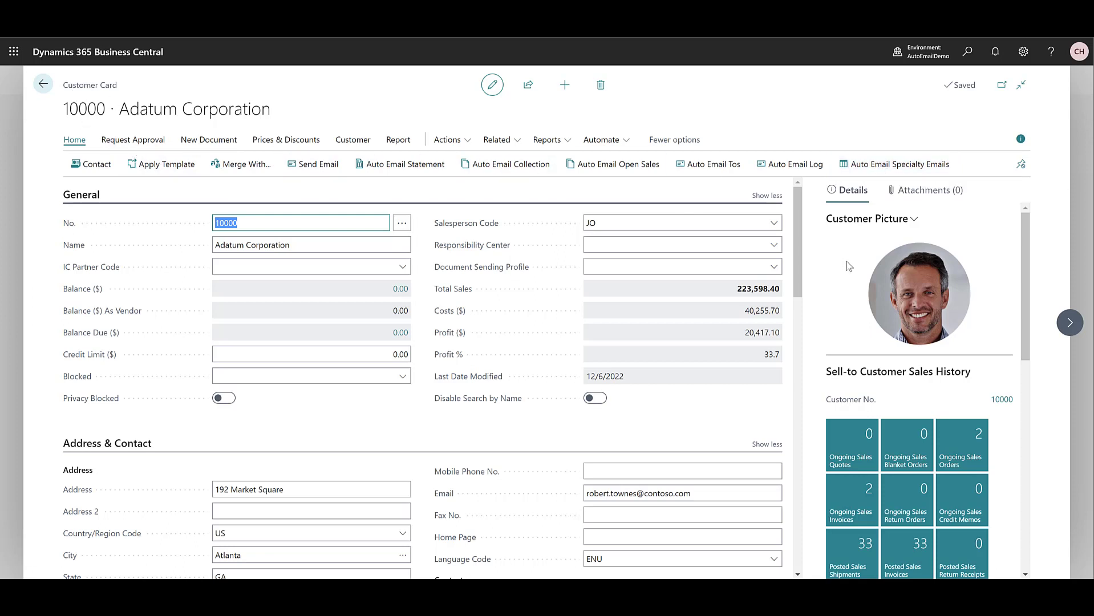
click(893, 166)
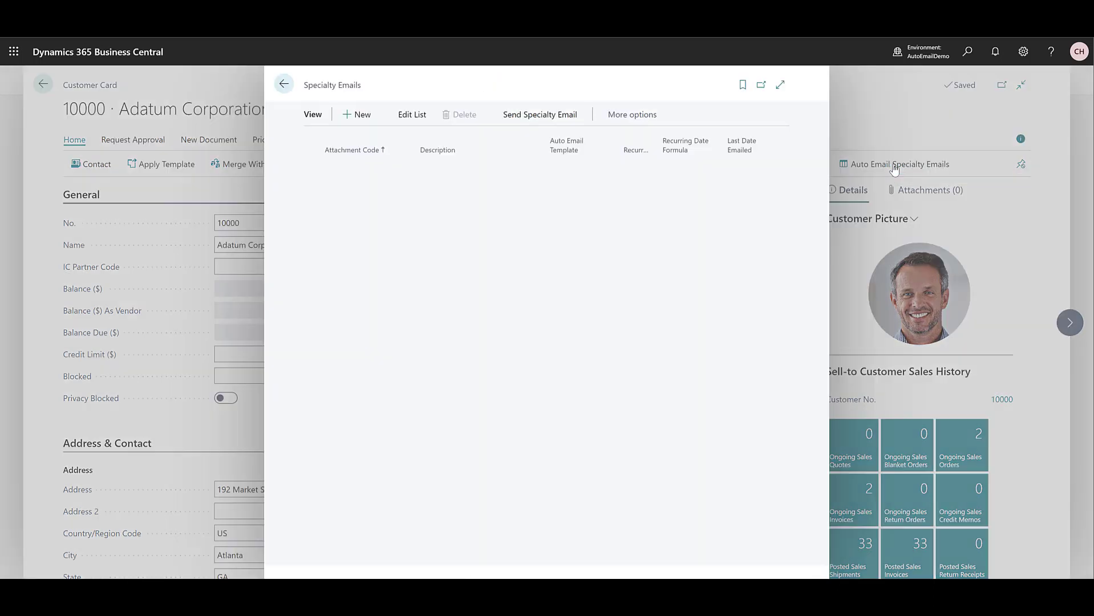
click(375, 114)
click(387, 166)
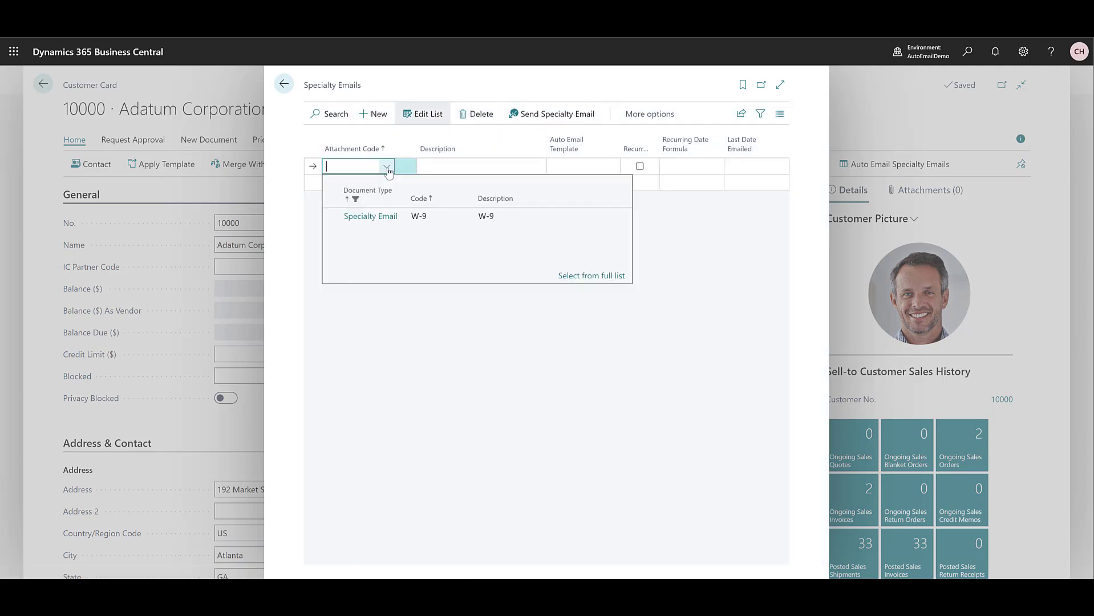
click(388, 216)
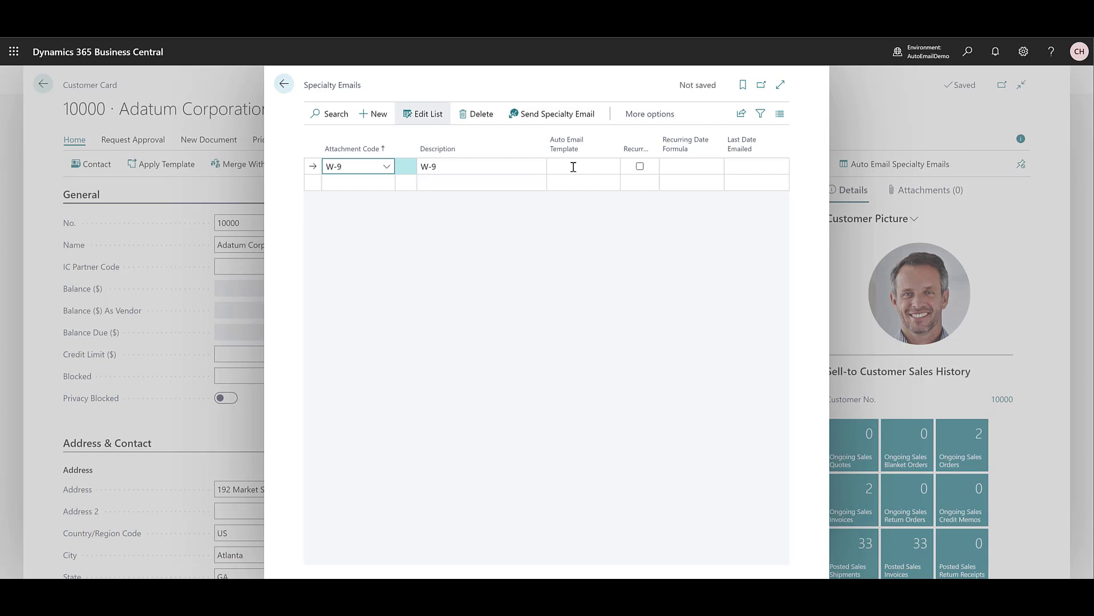
Make the W-9 specialty email recurring with the date formula 1Y and send it.
click(641, 166)
click(673, 166)
text(1)
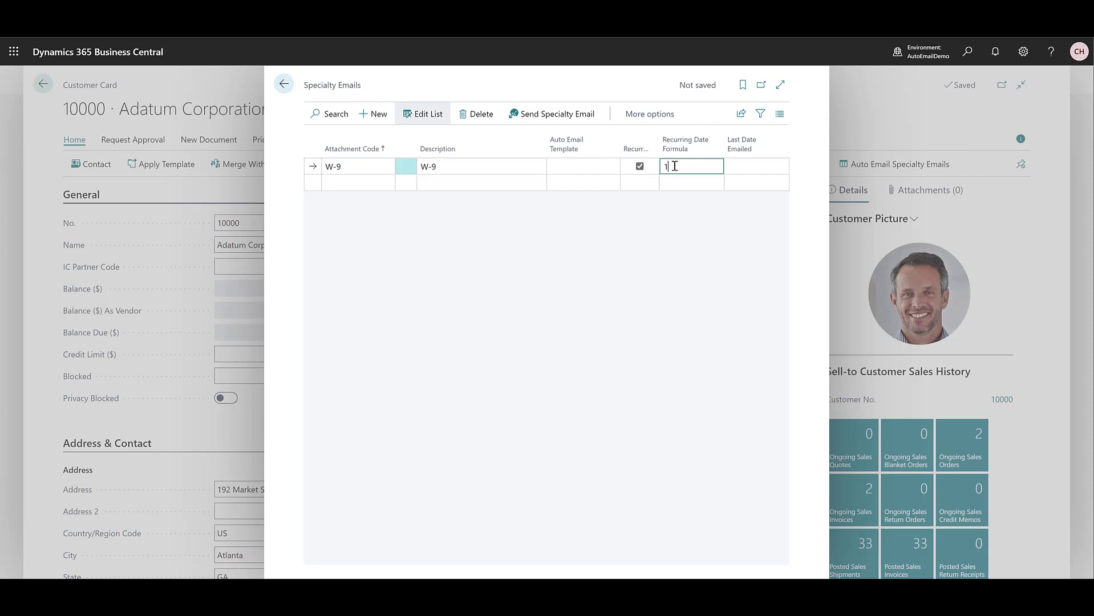
text(Y)
key(Tab)
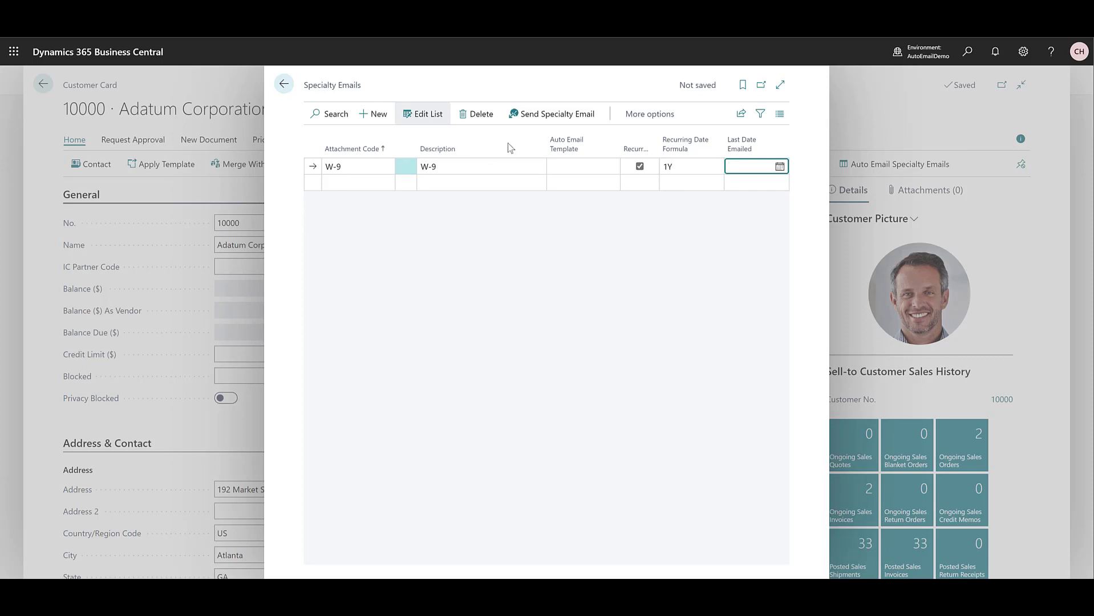
click(551, 118)
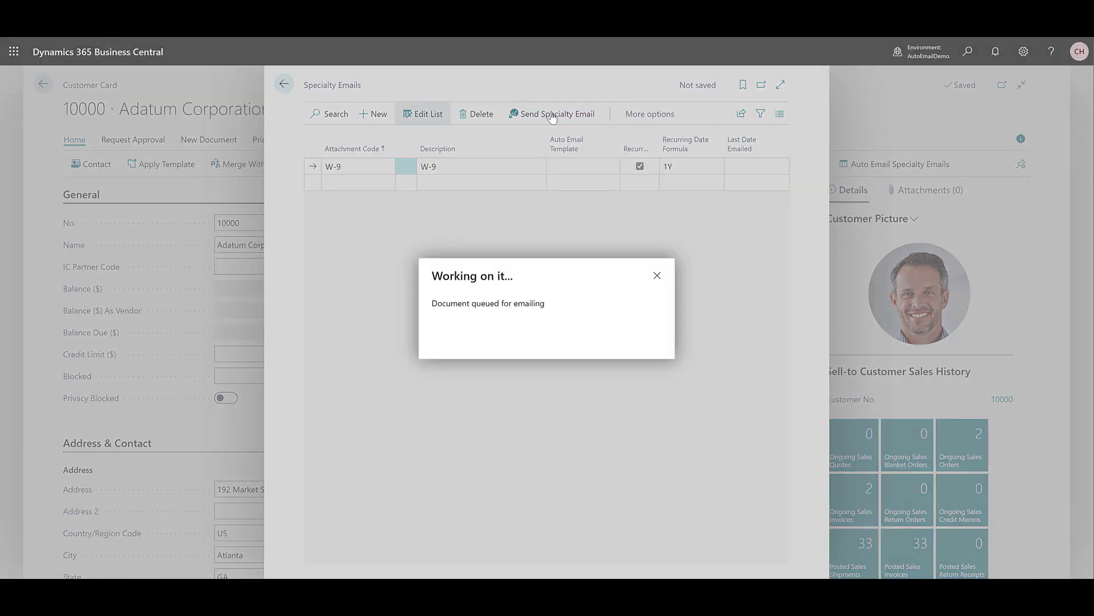